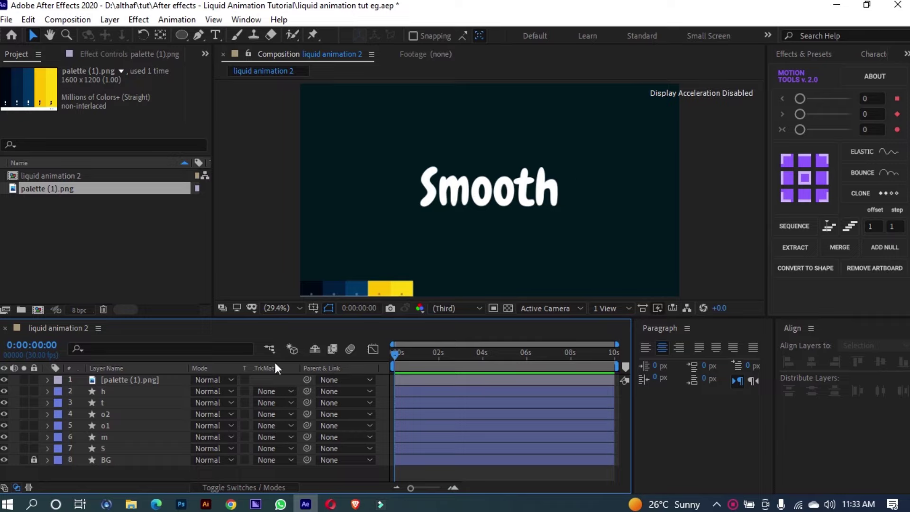
{"action": "left_click", "coordinate": [118, 451]}
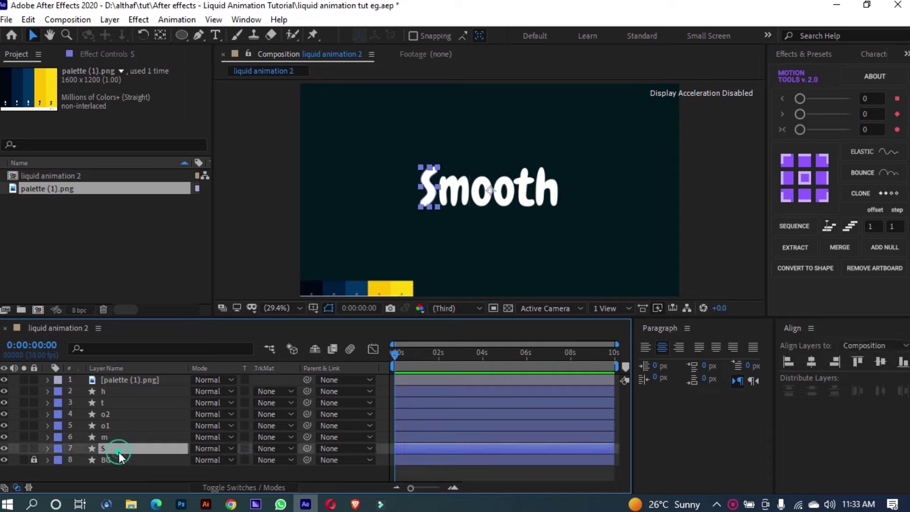
{"action": "left_click", "coordinate": [117, 391], "text": "shift"}
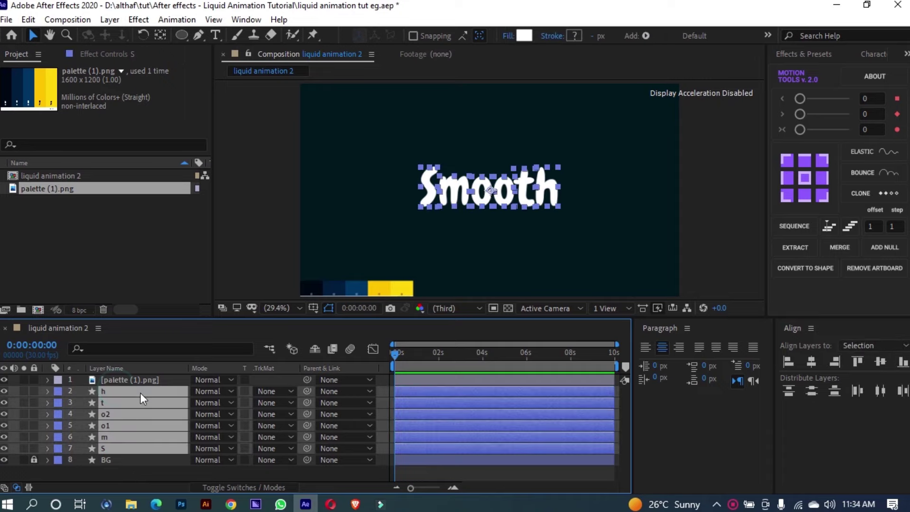
{"action": "left_click", "coordinate": [130, 475]}
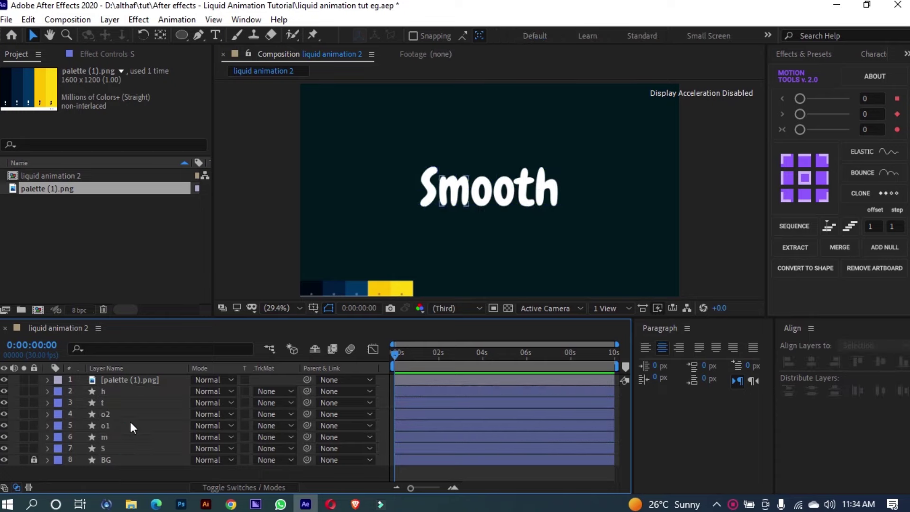
{"action": "left_click", "coordinate": [141, 378]}
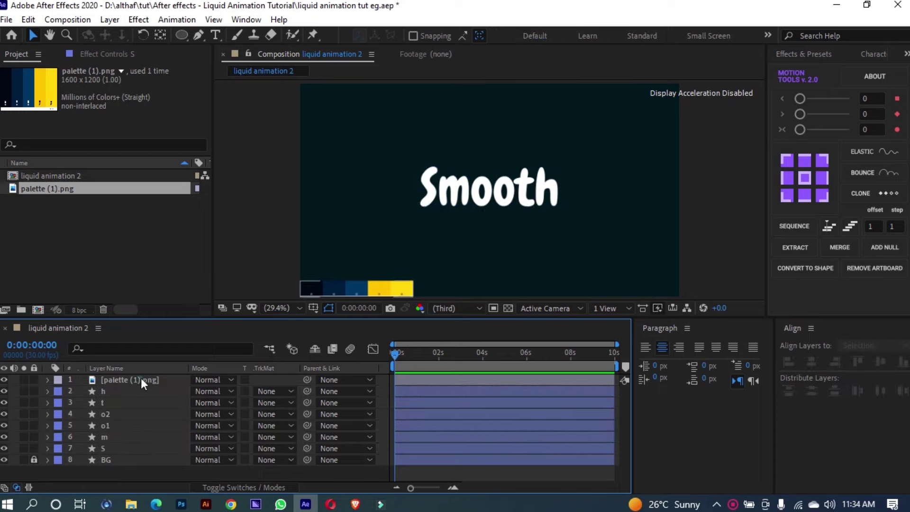
{"action": "left_click", "coordinate": [109, 467]}
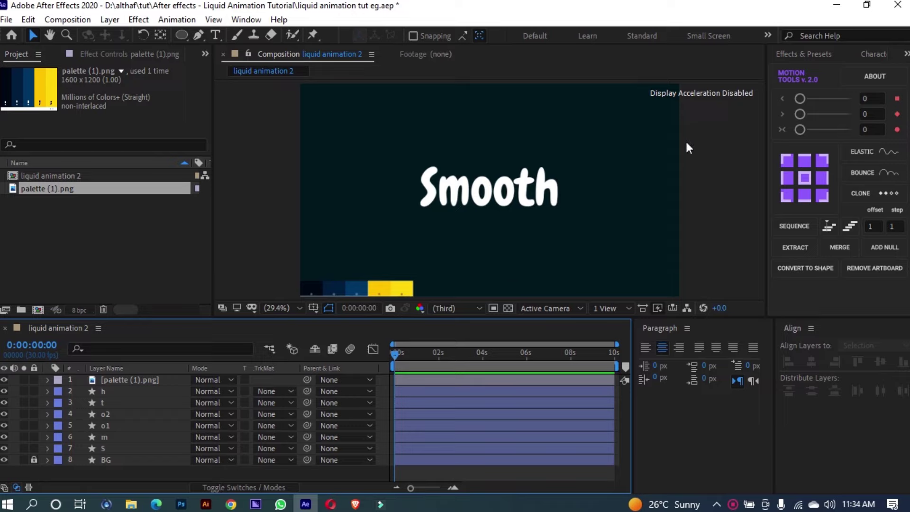
Step: Pre-compose the S letter layer into a new composition named S
{"action": "left_click", "coordinate": [149, 452]}
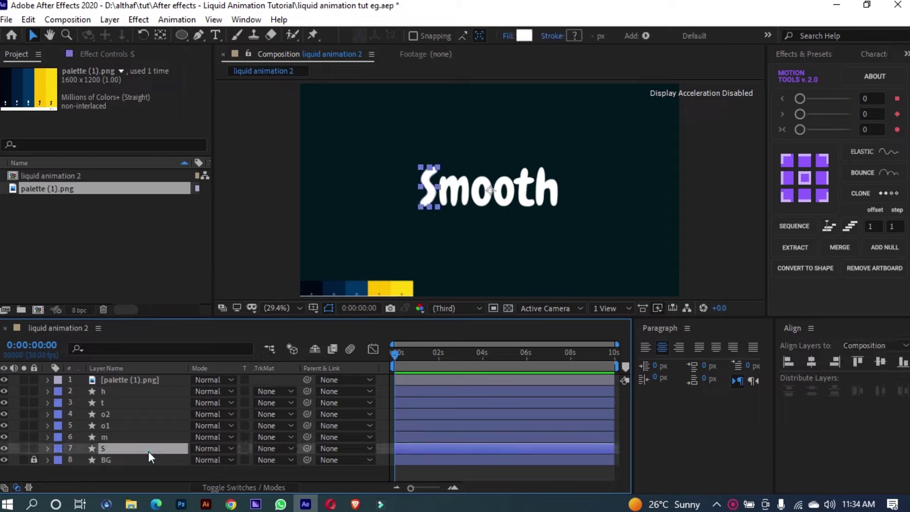
{"action": "key", "text": "ctrl+shift+c"}
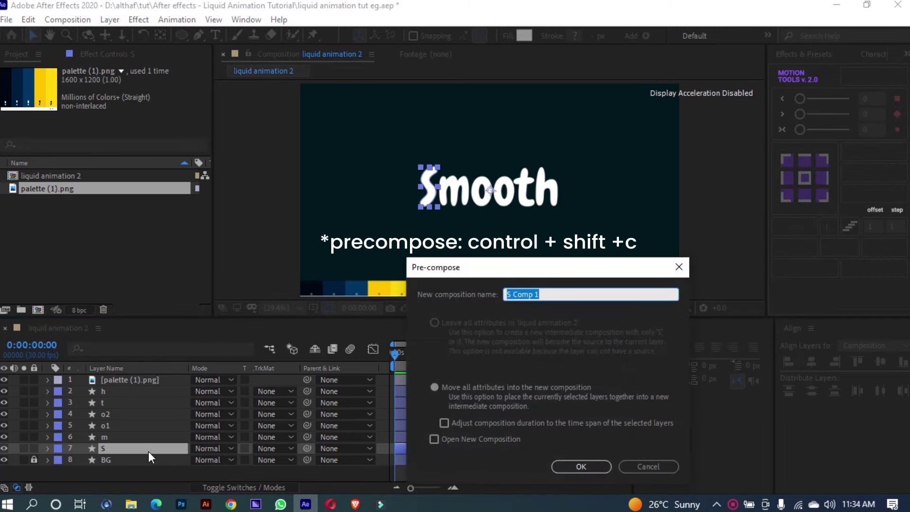
{"action": "type", "text": "S"}
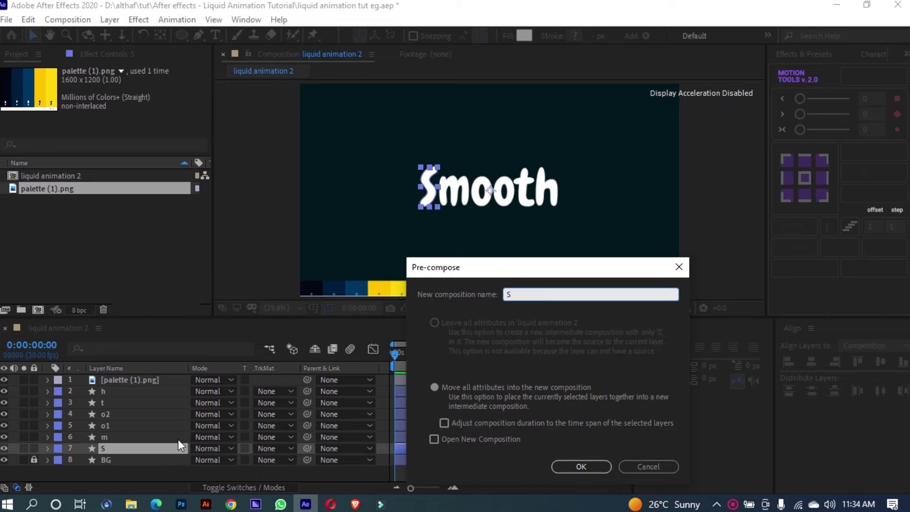
{"action": "left_click", "coordinate": [573, 462]}
Step: Pre-compose the m and o1 letter layers separately into compositions named m and o1
{"action": "left_click", "coordinate": [119, 441]}
{"action": "key", "text": "ctrl+shift+c"}
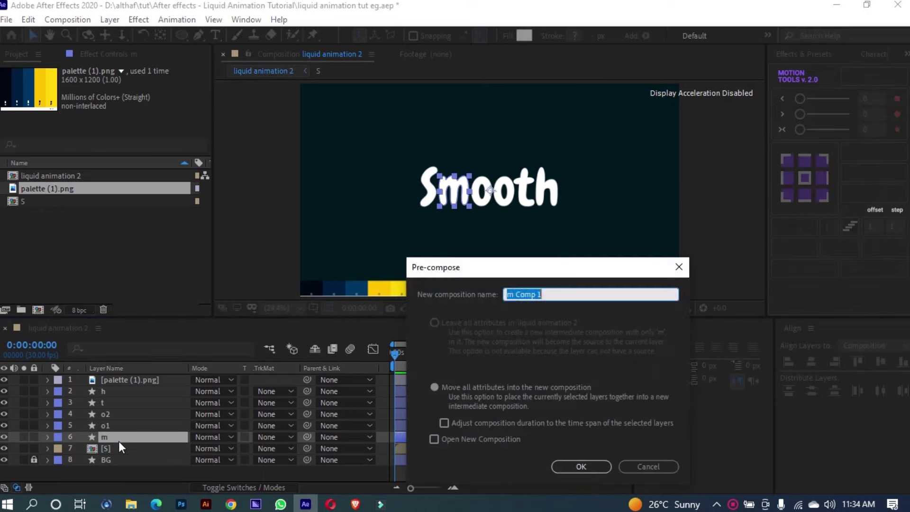
{"action": "type", "text": "m"}
{"action": "key", "text": "Return"}
{"action": "key", "text": "ctrl+Up"}
{"action": "key", "text": "ctrl+shift+c"}
{"action": "type", "text": "o1"}
{"action": "key", "text": "Return"}
Step: Pre-compose the o2 and t letter layers separately into compositions named o2 and t
{"action": "key", "text": "ctrl+Up"}
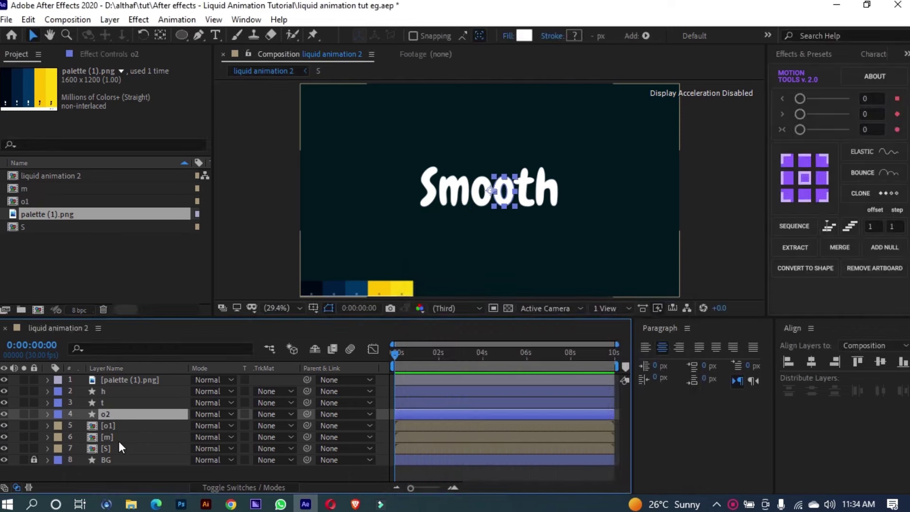
{"action": "key", "text": "ctrl+shift+c"}
{"action": "type", "text": "o2 Comp 1"}
{"action": "key", "text": "Return"}
{"action": "key", "text": "ctrl+Up"}
{"action": "key", "text": "ctrl+shift+c"}
{"action": "type", "text": "t"}
{"action": "key", "text": "Return"}
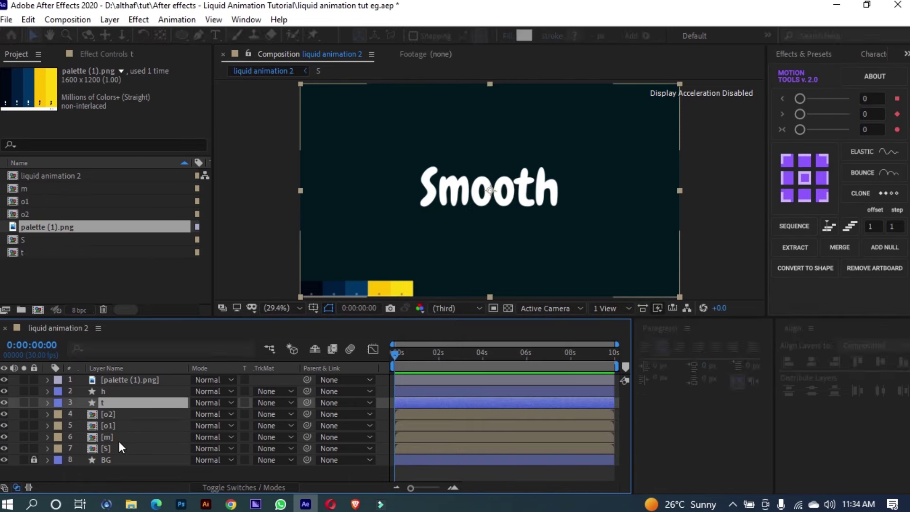
Step: Pre-compose the h letter layer into a new composition named h
{"action": "key", "text": "ctrl+Up"}
{"action": "key", "text": "ctrl+shift+c"}
{"action": "type", "text": "h"}
{"action": "key", "text": "Return"}
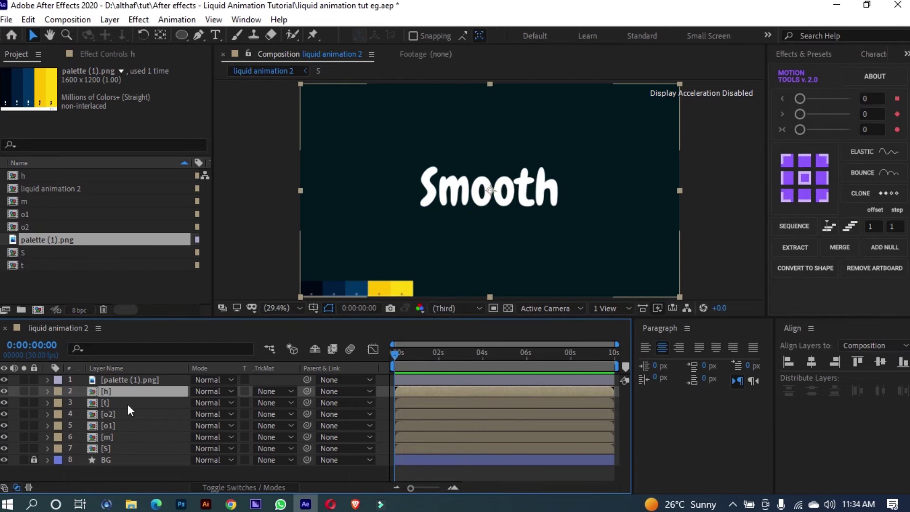
{"action": "left_click", "coordinate": [122, 444]}
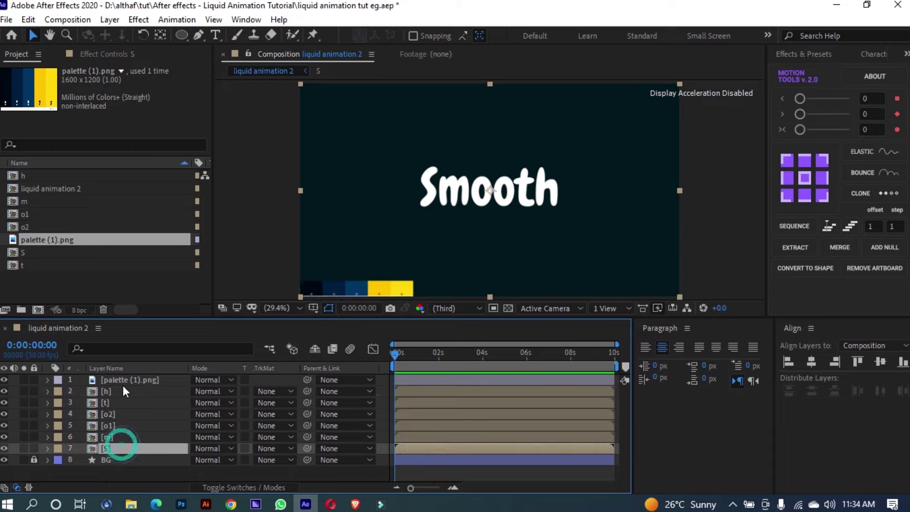
{"action": "left_click", "coordinate": [128, 473]}
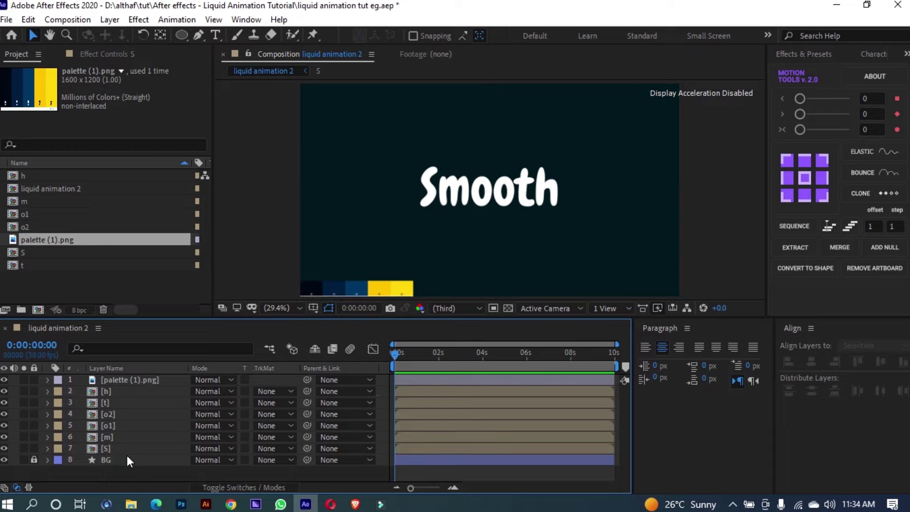
{"action": "left_click", "coordinate": [118, 451]}
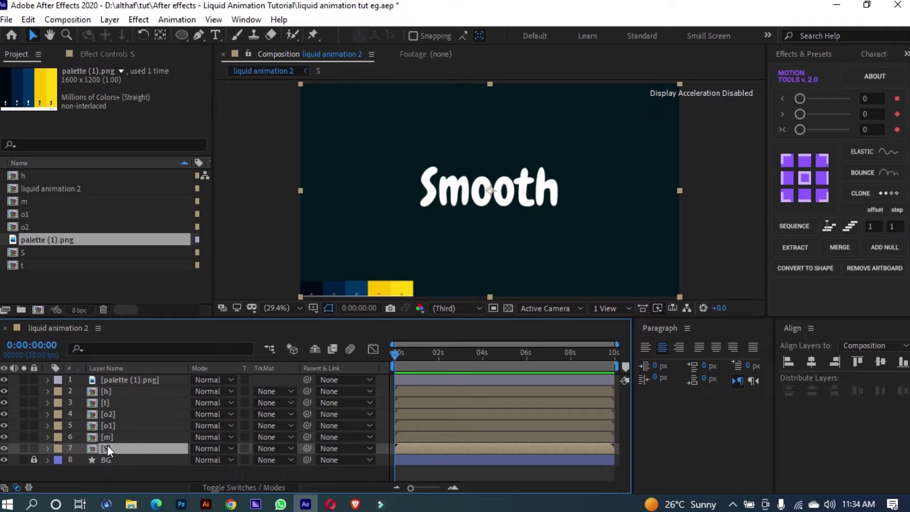
{"action": "left_click", "coordinate": [4, 448]}
{"action": "left_click", "coordinate": [4, 448]}
Step: Copy the palette (1).png layer from the liquid animation 2 composition into the S composition
{"action": "double_click", "coordinate": [104, 449]}
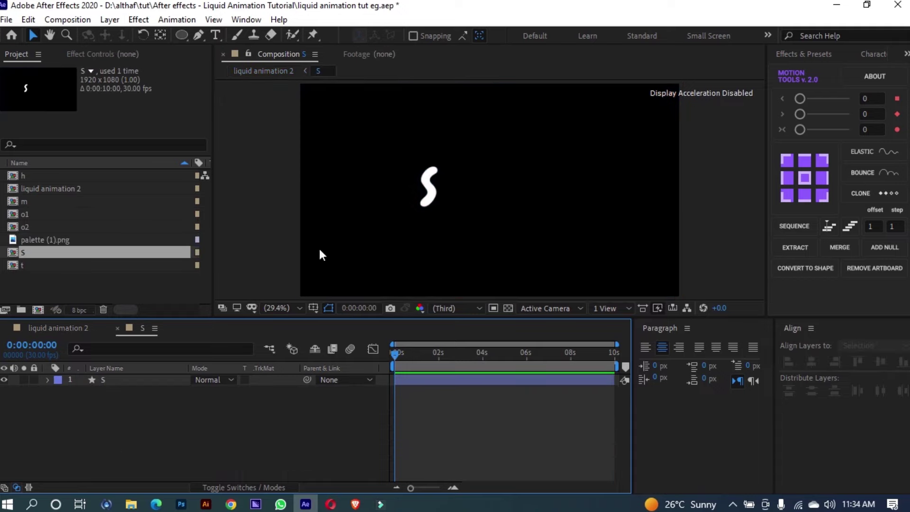
{"action": "left_click", "coordinate": [93, 328]}
{"action": "left_click", "coordinate": [109, 383]}
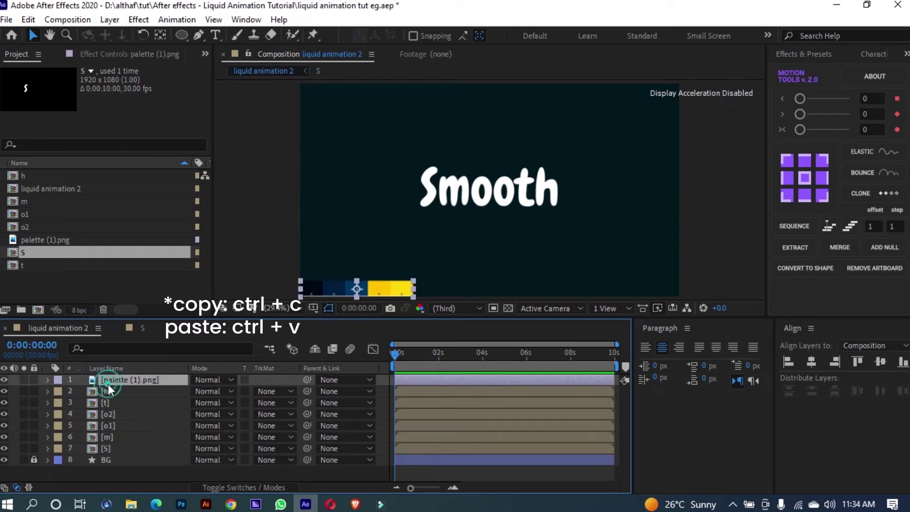
{"action": "left_click", "coordinate": [148, 328]}
{"action": "key", "text": "ctrl+v"}
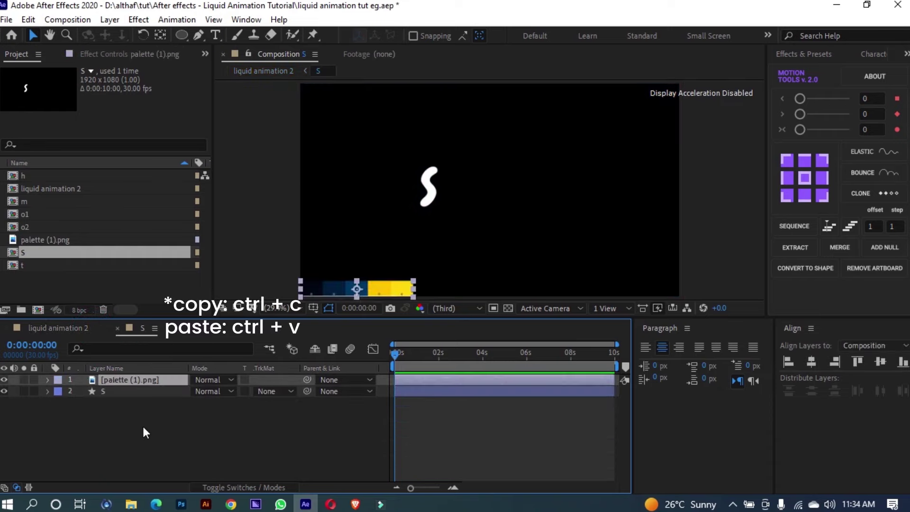
{"action": "left_click", "coordinate": [180, 429]}
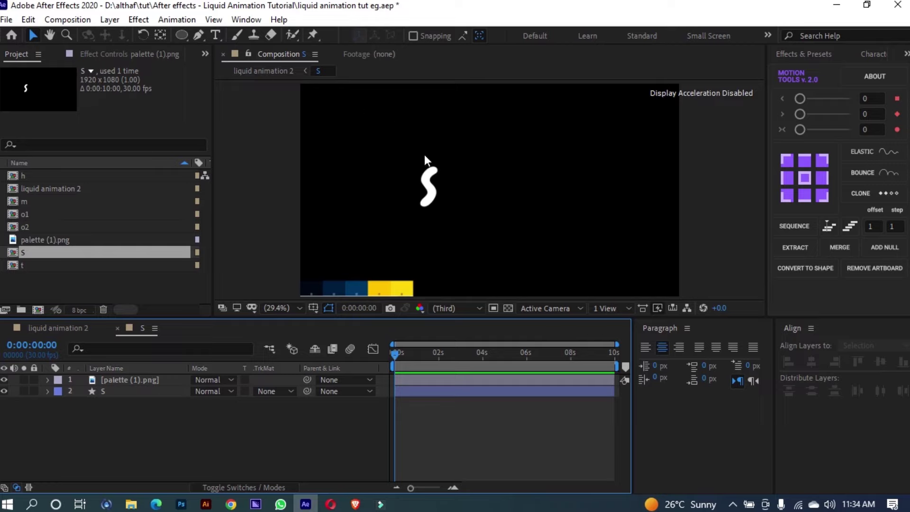
Step: Draw a circle over the upper part of the S letter with the Ellipse tool, as a new shape layer
{"action": "key", "text": "period"}
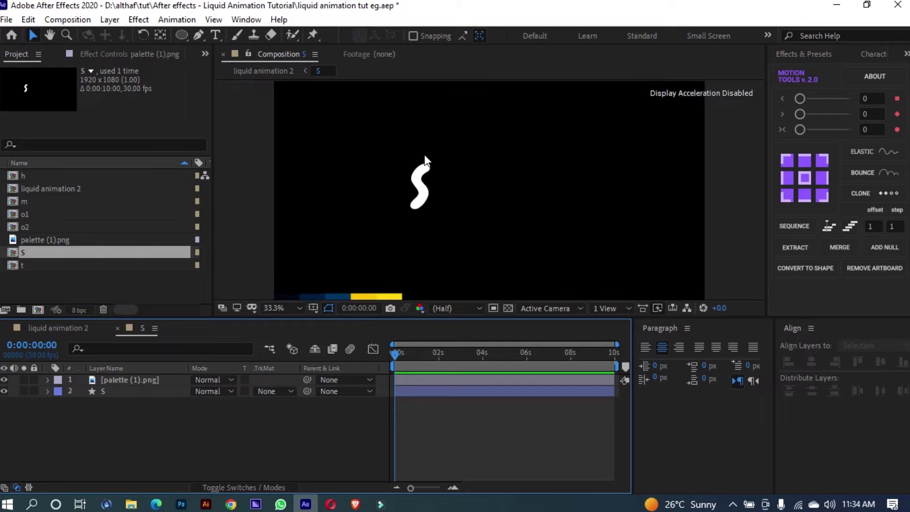
{"action": "left_click", "coordinate": [181, 35]}
{"action": "left_click_drag", "start_coordinate": [181, 36], "coordinate": [237, 94]}
{"action": "scroll", "coordinate": [398, 194], "scroll_direction": "up", "scroll_amount": 5}
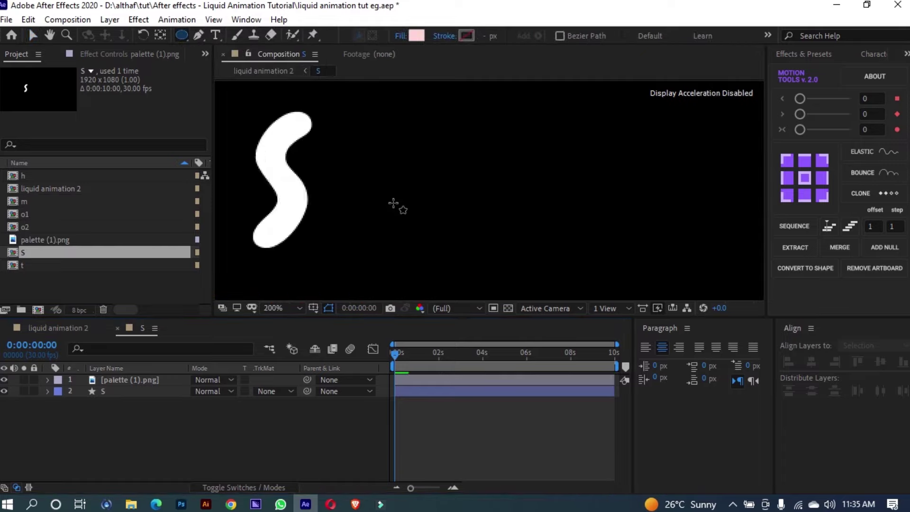
{"action": "scroll", "coordinate": [531, 184], "scroll_direction": "down", "scroll_amount": 2}
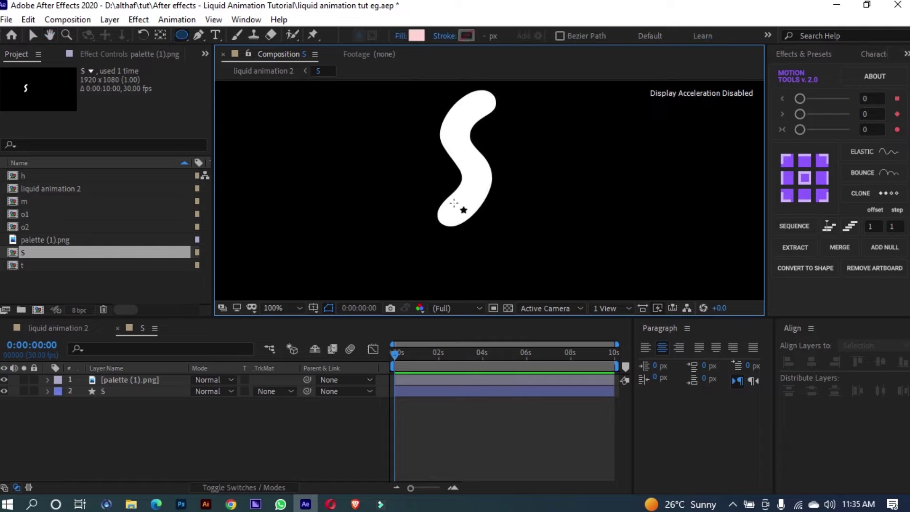
{"action": "left_click_drag", "start_coordinate": [454, 203], "coordinate": [454, 245]}
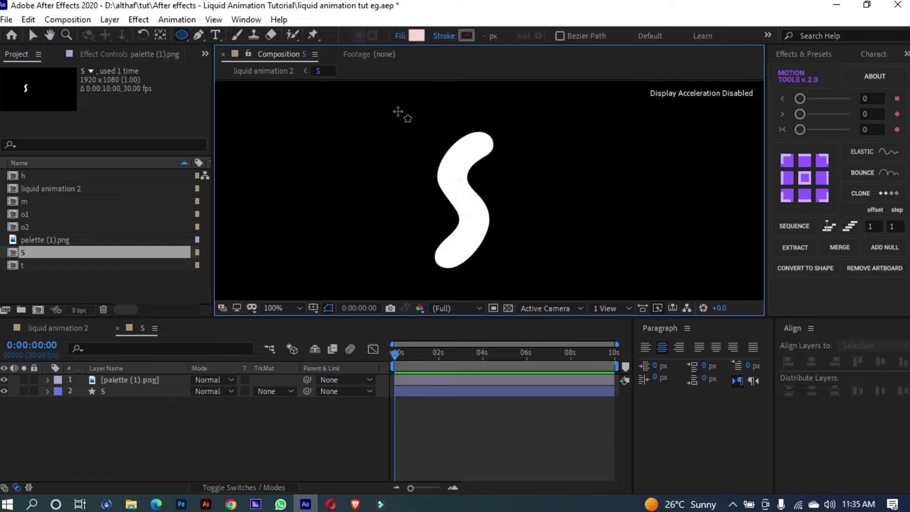
{"action": "left_click_drag", "start_coordinate": [398, 112], "coordinate": [508, 233]}
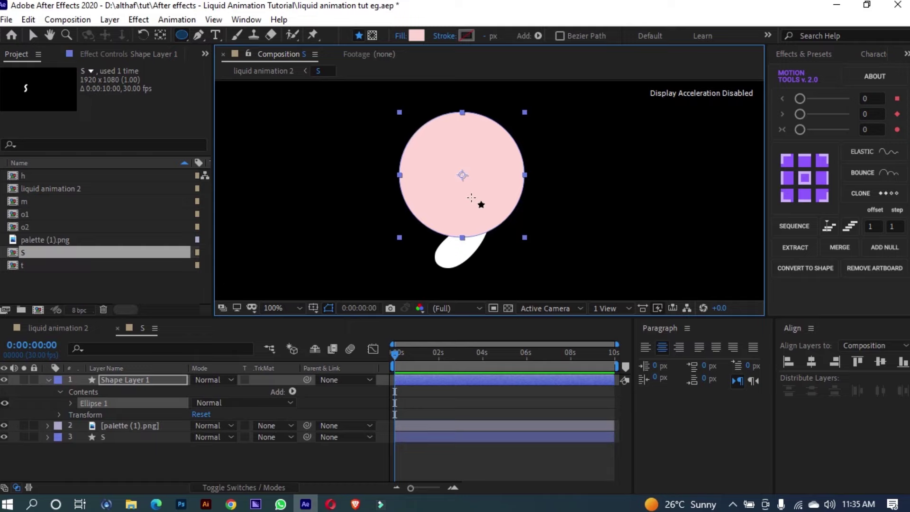
Step: Reposition the circle and stretch it vertically into an oval that completely covers the S letter
{"action": "key", "text": "v"}
{"action": "left_click_drag", "start_coordinate": [468, 186], "coordinate": [466, 217]}
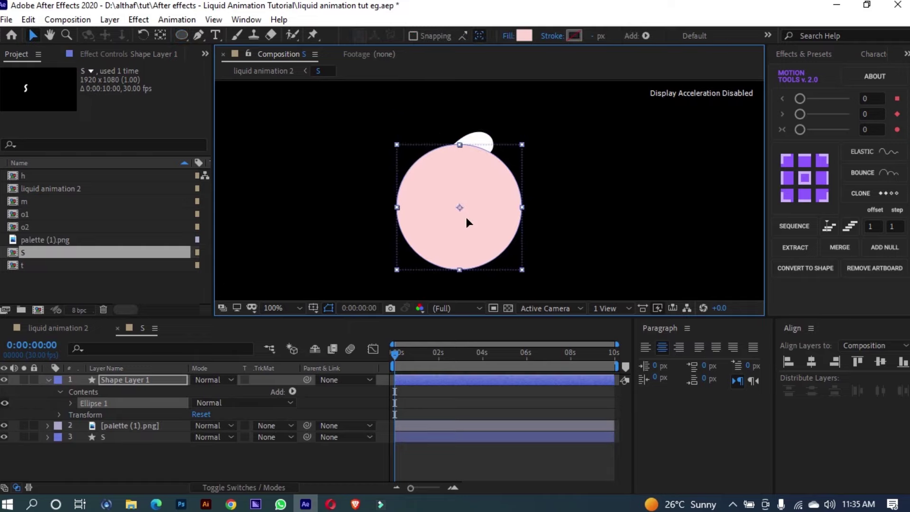
{"action": "mouse_move", "coordinate": [460, 145]}
{"action": "left_mouse_down"}
{"action": "mouse_move", "coordinate": [471, 126]}
{"action": "mouse_move", "coordinate": [465, 138]}
{"action": "left_mouse_up"}
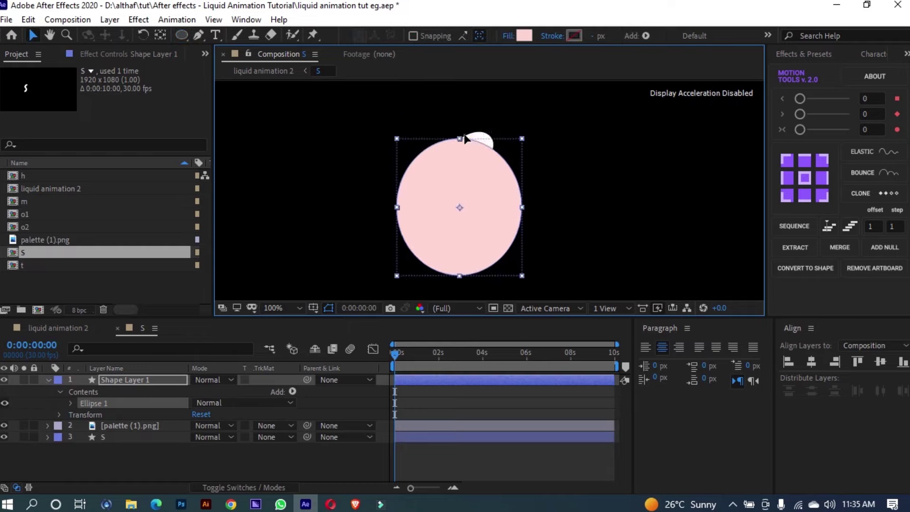
{"action": "left_click_drag", "start_coordinate": [470, 172], "coordinate": [478, 156]}
{"action": "left_click_drag", "start_coordinate": [465, 257], "coordinate": [463, 267]}
{"action": "left_click_drag", "start_coordinate": [468, 234], "coordinate": [465, 245]}
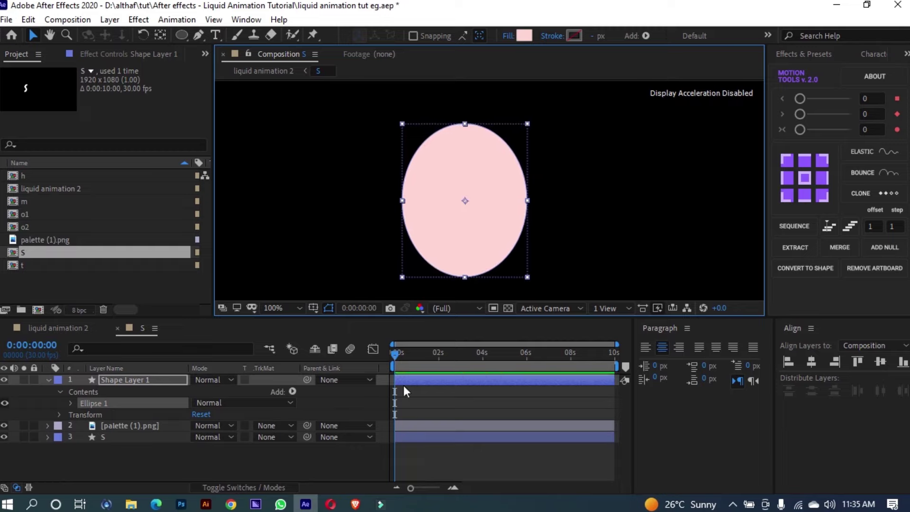
{"action": "left_click", "coordinate": [211, 464]}
Step: Move Shape Layer 1's anchor point to the oval's lower edge, at the bottom end of the S
{"action": "left_click", "coordinate": [135, 380]}
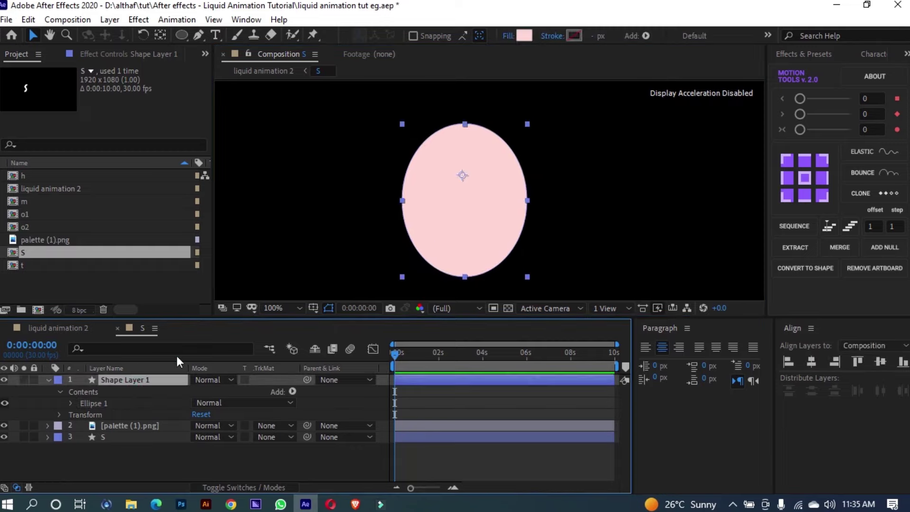
{"action": "key", "text": "y"}
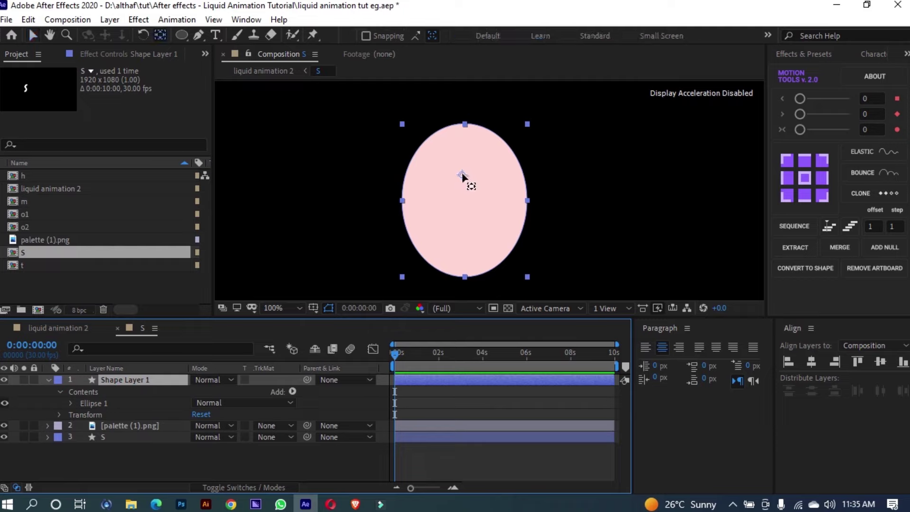
{"action": "mouse_move", "coordinate": [462, 175]}
{"action": "left_mouse_down"}
{"action": "mouse_move", "coordinate": [459, 259]}
{"action": "mouse_move", "coordinate": [444, 270]}
{"action": "left_mouse_up"}
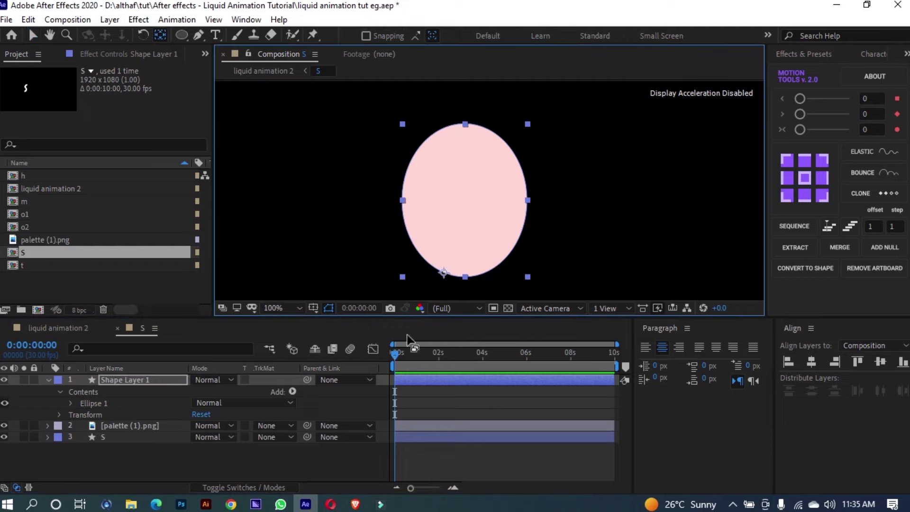
Step: Add a Scale keyframe of 100% to Shape Layer 1 at 0:00:01:00
{"action": "left_click", "coordinate": [453, 487]}
{"action": "left_click", "coordinate": [453, 487]}
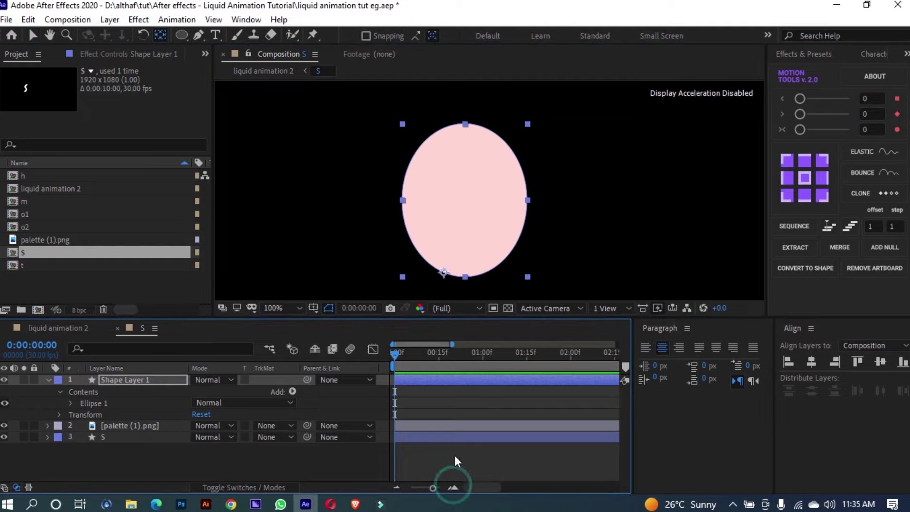
{"action": "left_click", "coordinate": [483, 359]}
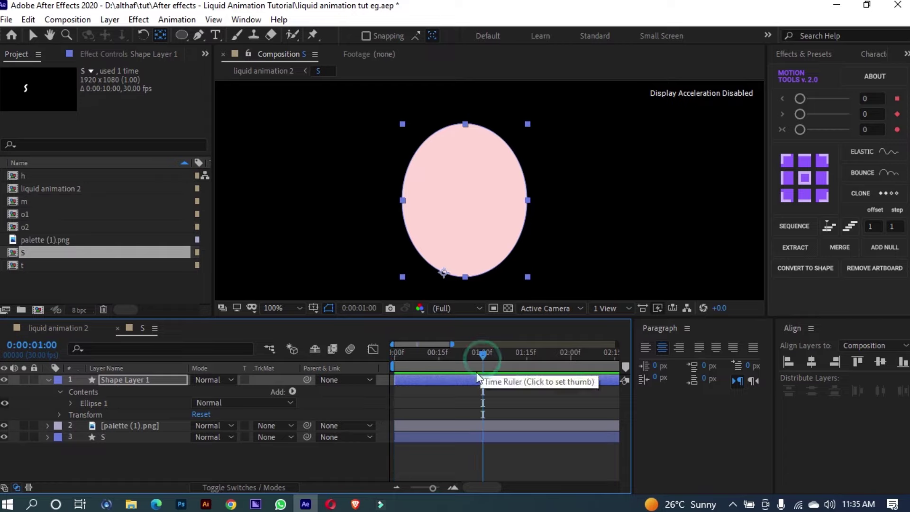
{"action": "left_click", "coordinate": [134, 380]}
{"action": "key", "text": "s"}
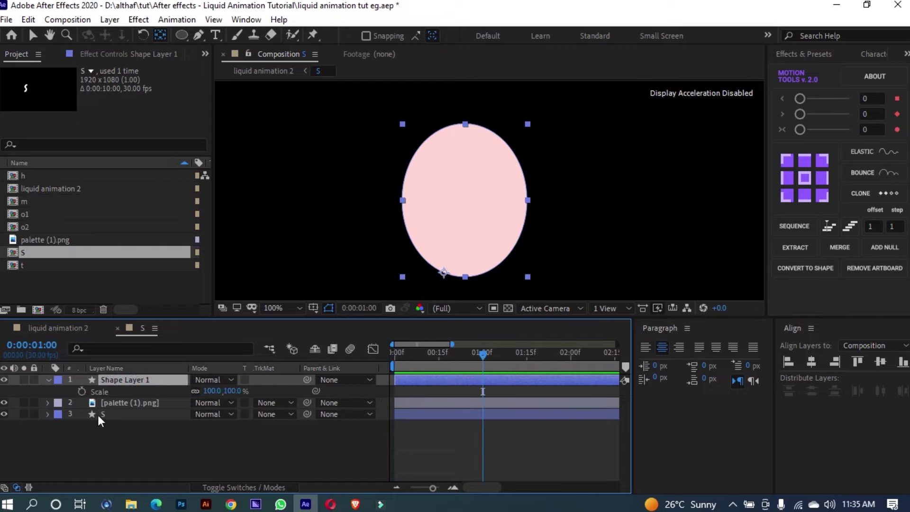
{"action": "left_click", "coordinate": [82, 392]}
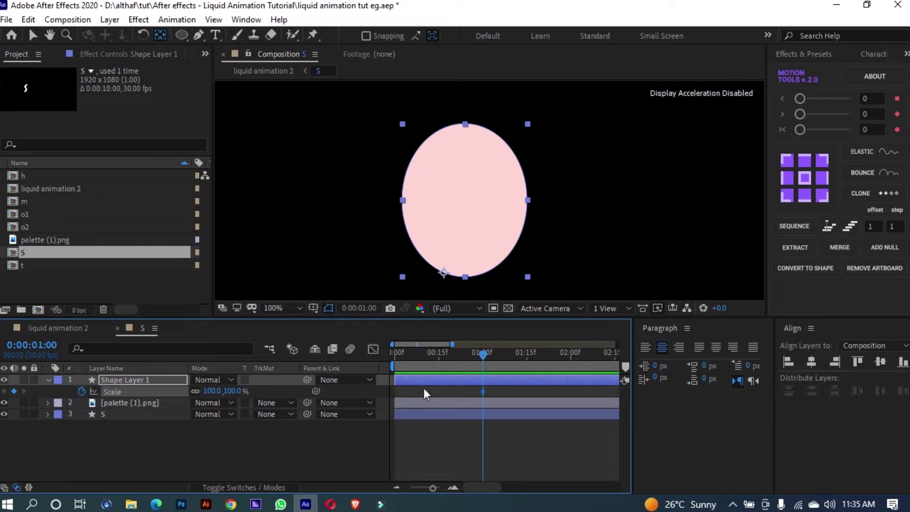
Step: Add a Scale keyframe of 1% to Shape Layer 1 at 0:00:00:00 and preview the oval's growth
{"action": "left_click_drag", "start_coordinate": [431, 367], "coordinate": [351, 381]}
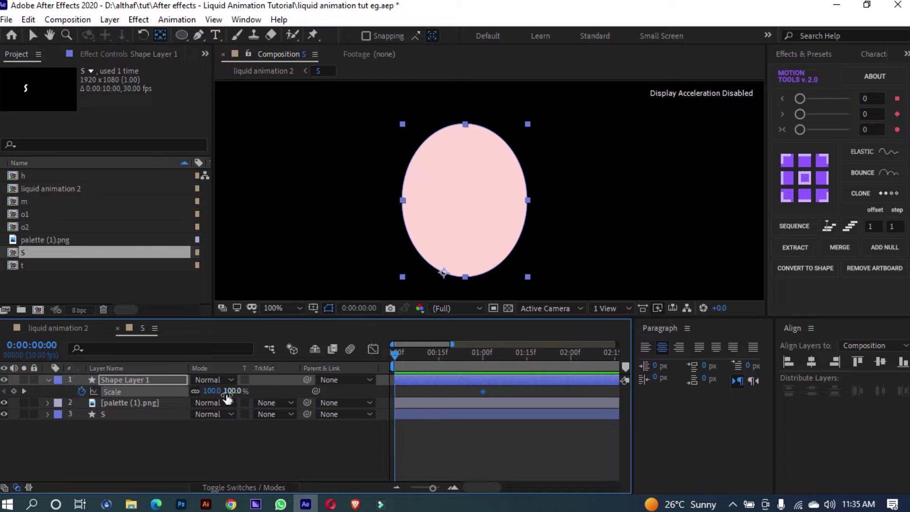
{"action": "left_click_drag", "start_coordinate": [220, 391], "coordinate": [156, 390]}
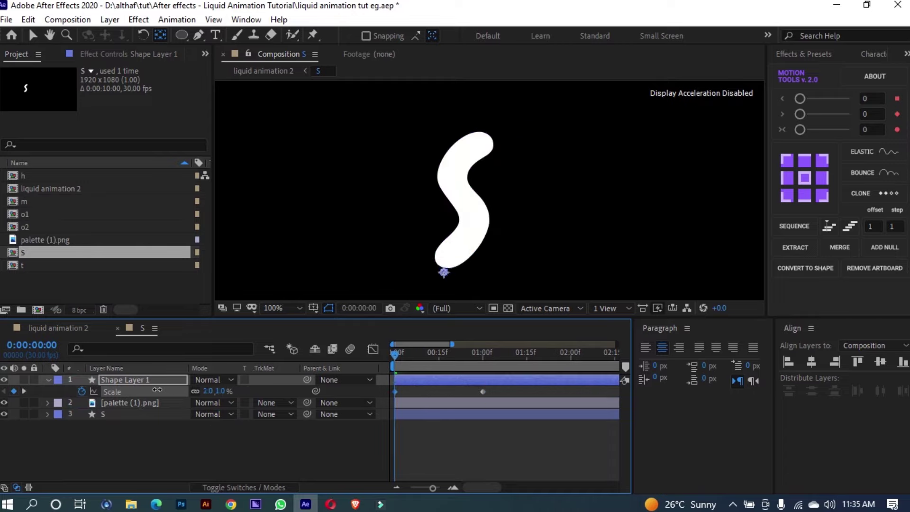
{"action": "key", "text": "space"}
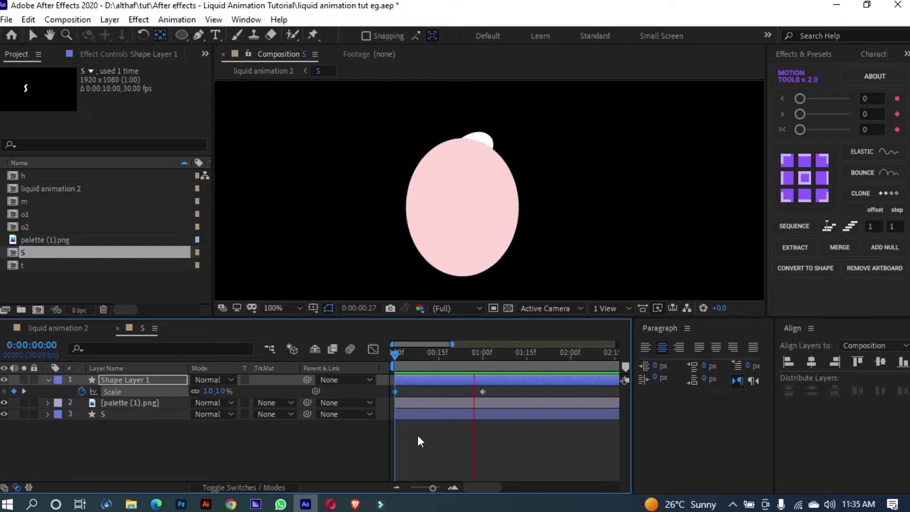
{"action": "key", "text": "space"}
Step: Apply Easy Ease to both Scale keyframes of Shape Layer 1
{"action": "left_click_drag", "start_coordinate": [491, 389], "coordinate": [342, 398]}
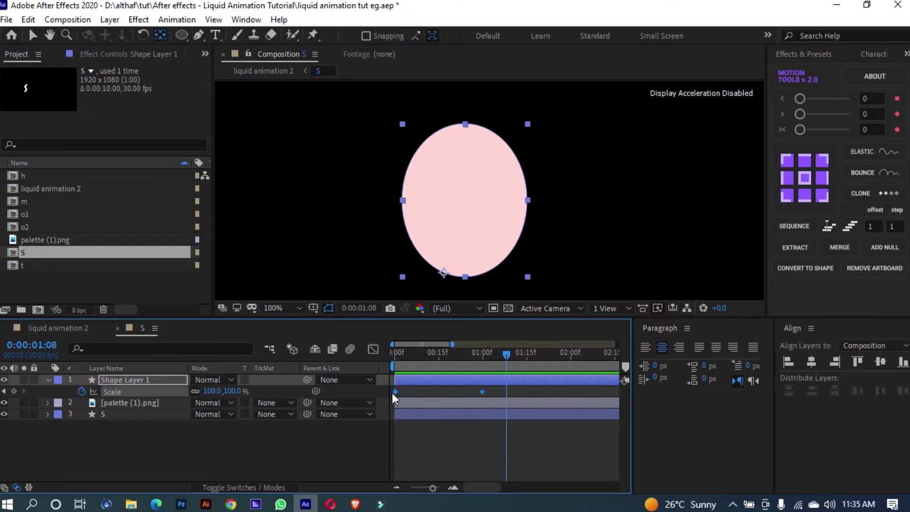
{"action": "right_click", "coordinate": [394, 392]}
{"action": "mouse_move", "coordinate": [482, 391]}
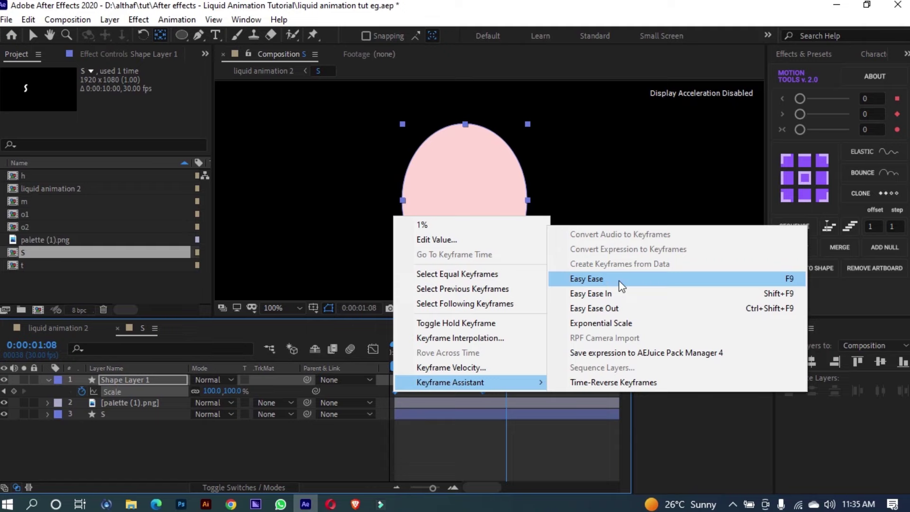
{"action": "left_click", "coordinate": [740, 284]}
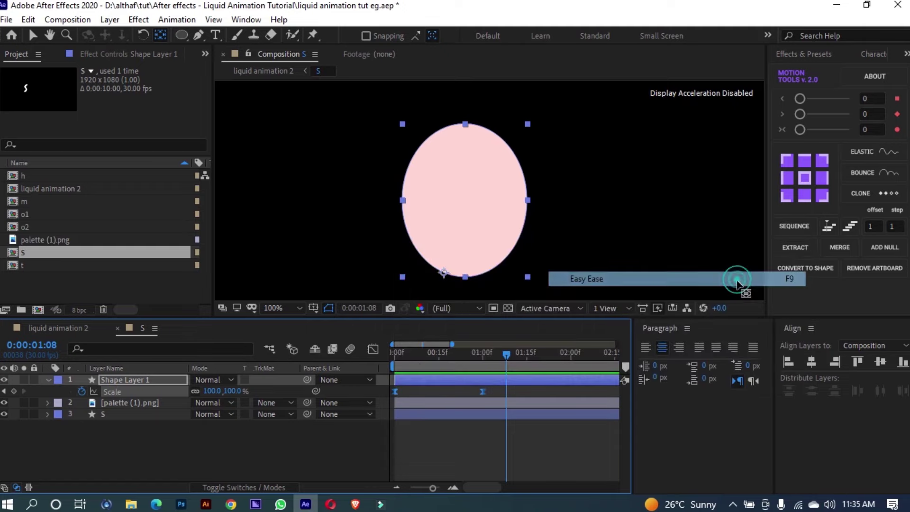
Step: Reshape Shape Layer 1's Scale speed curve so the growth peaks early and slows gradually towards the last keyframe
{"action": "left_click", "coordinate": [373, 350]}
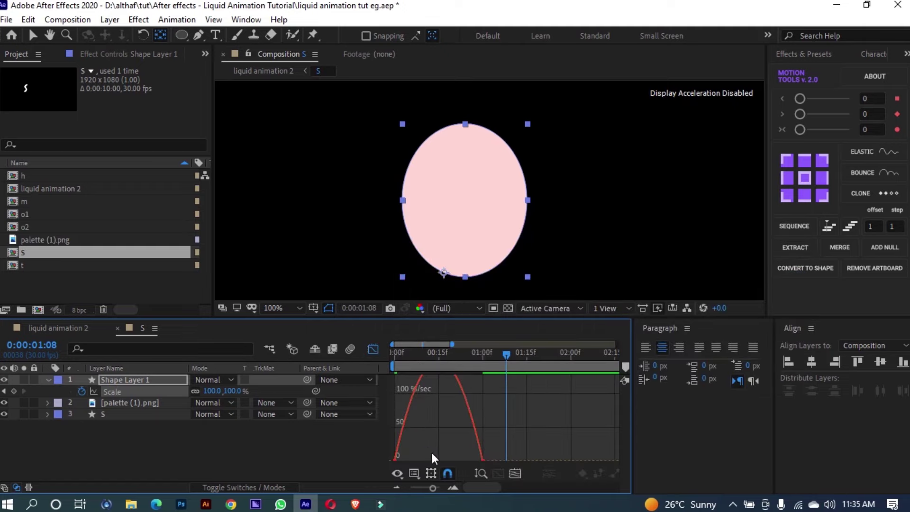
{"action": "left_click", "coordinate": [498, 473]}
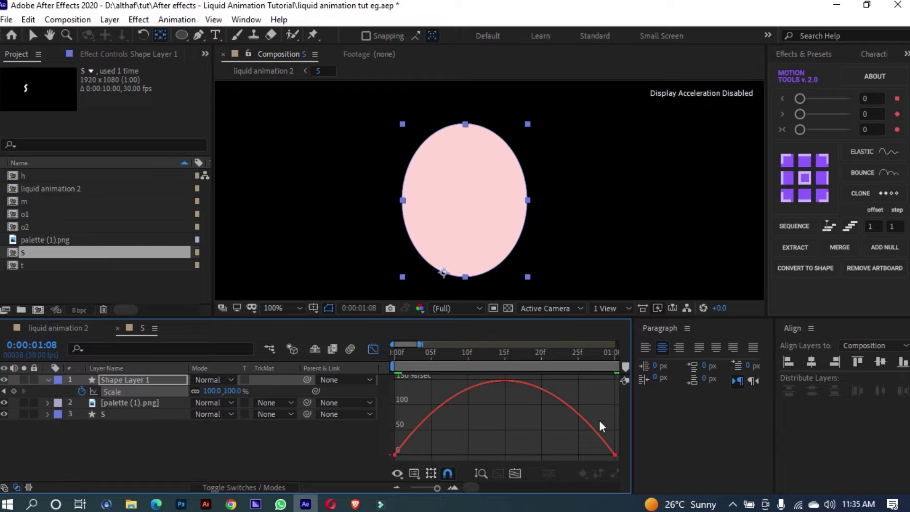
{"action": "left_click_drag", "start_coordinate": [577, 440], "coordinate": [491, 448]}
{"action": "left_click_drag", "start_coordinate": [435, 488], "coordinate": [427, 488]}
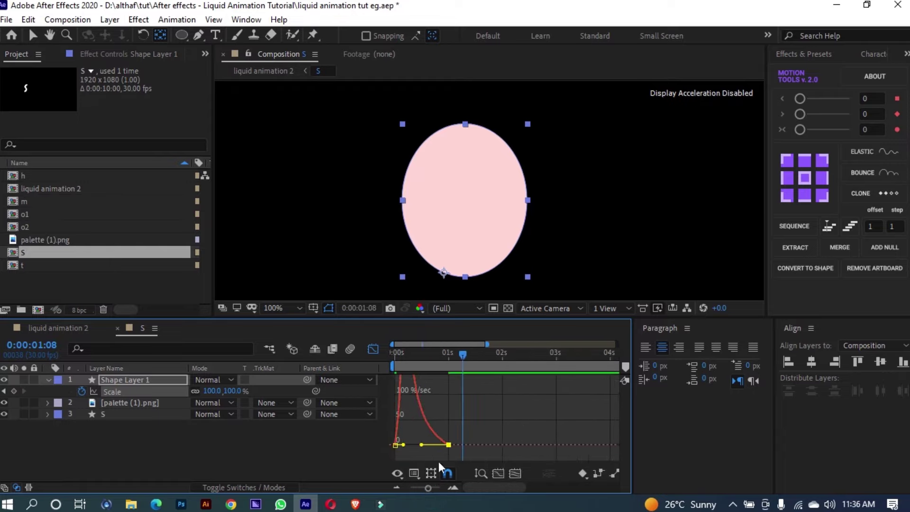
{"action": "left_click", "coordinate": [515, 474]}
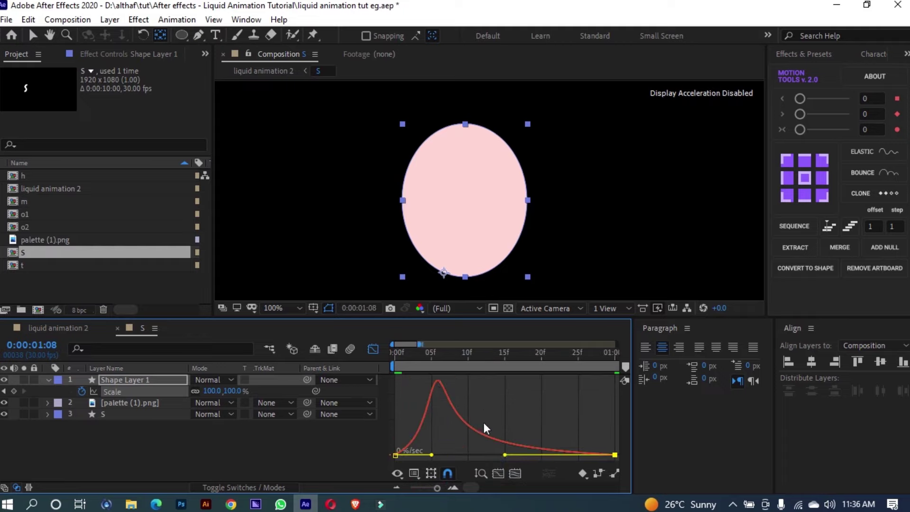
{"action": "left_click", "coordinate": [373, 349]}
Step: End the work area of the S composition at 0:00:01:08 and preview the eased oval animation
{"action": "left_click_drag", "start_coordinate": [435, 489], "coordinate": [423, 489]}
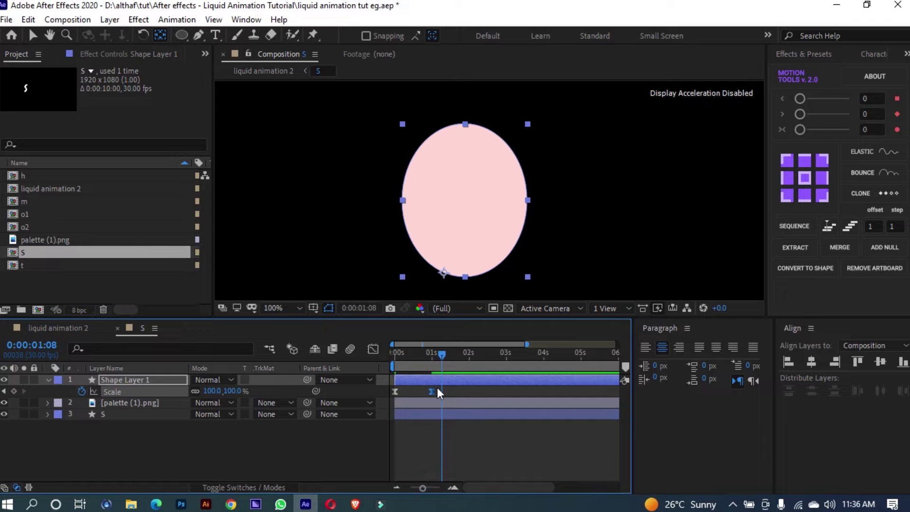
{"action": "key", "text": "n"}
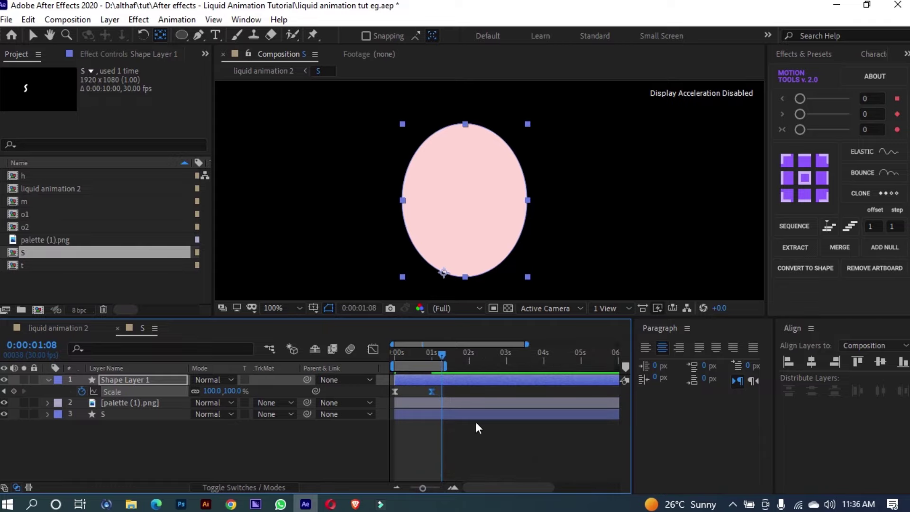
{"action": "key", "text": "space"}
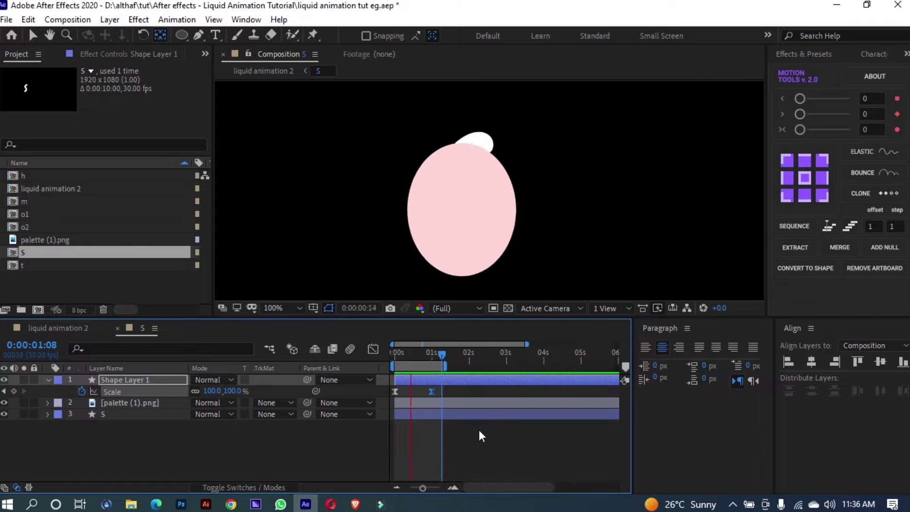
{"action": "key", "text": "space"}
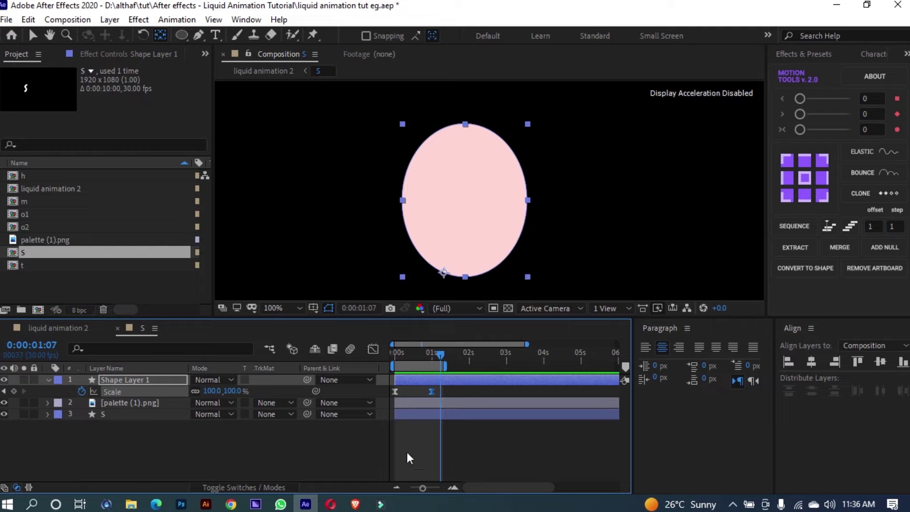
Step: Move the palette (1).png layer above Shape Layer 1 so the oval sits directly over the S layer, and collapse Shape Layer 1's properties
{"action": "left_click", "coordinate": [124, 403]}
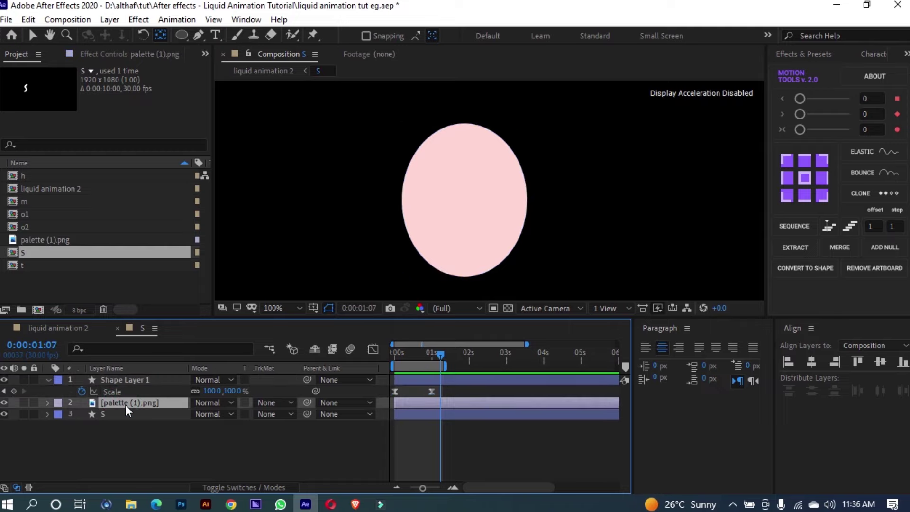
{"action": "left_click_drag", "start_coordinate": [122, 407], "coordinate": [121, 378]}
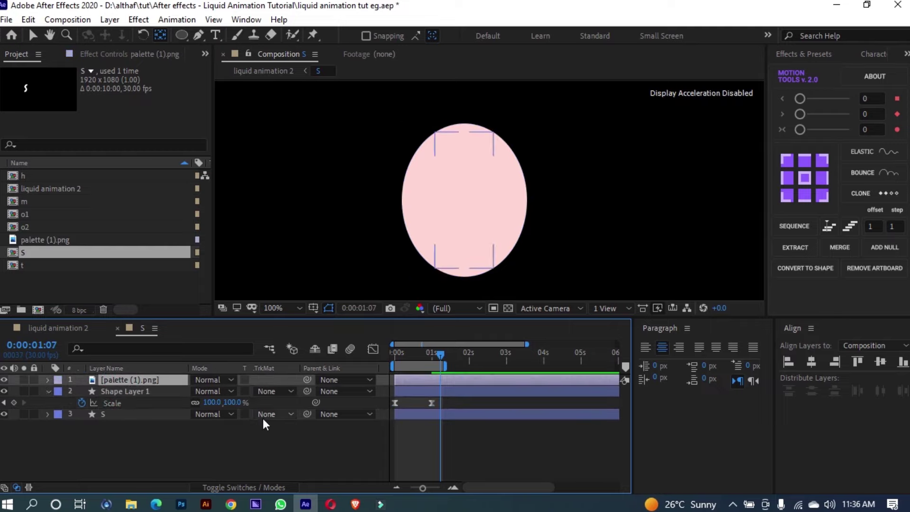
{"action": "left_click", "coordinate": [131, 393]}
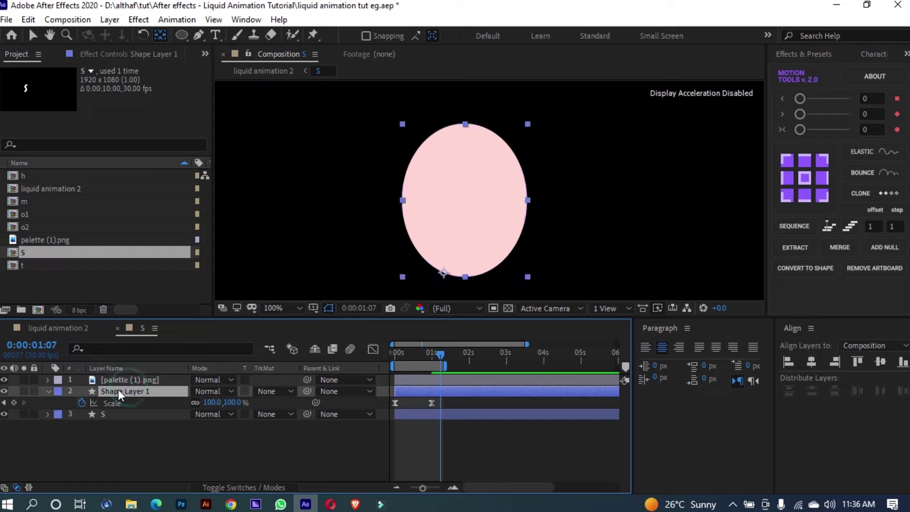
{"action": "left_click", "coordinate": [48, 391]}
{"action": "left_click", "coordinate": [112, 432]}
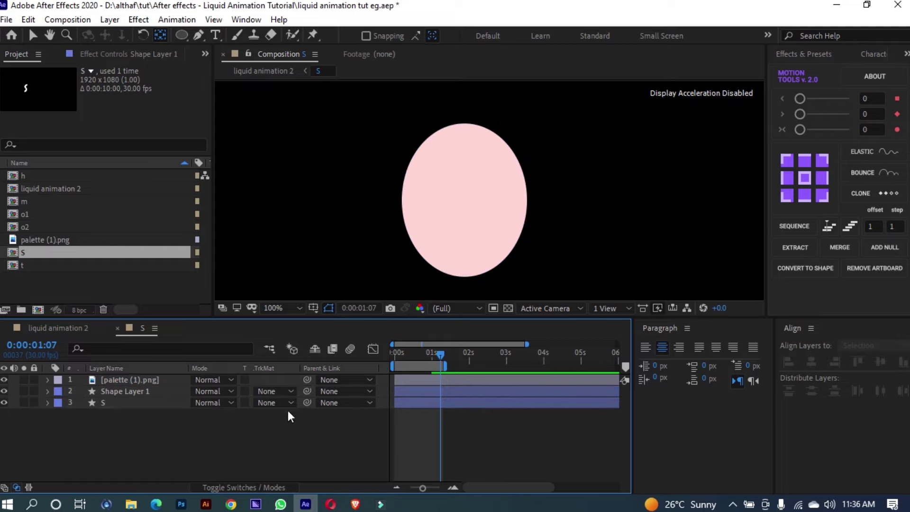
Step: Set the S layer's track matte to Alpha using Shape Layer 1, and preview the reveal from the start
{"action": "left_click", "coordinate": [275, 403]}
{"action": "left_click", "coordinate": [193, 463]}
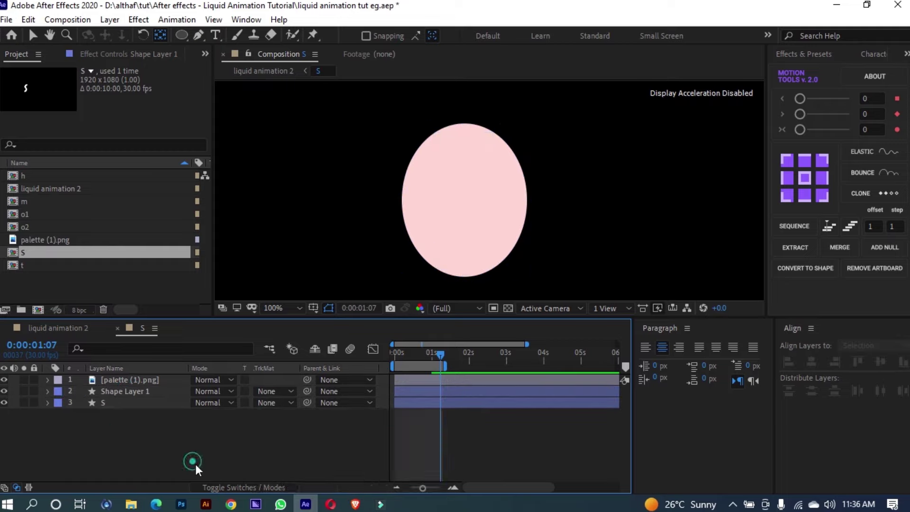
{"action": "left_click", "coordinate": [225, 488]}
{"action": "left_click", "coordinate": [226, 488]}
{"action": "left_click", "coordinate": [271, 403]}
{"action": "left_click", "coordinate": [270, 433]}
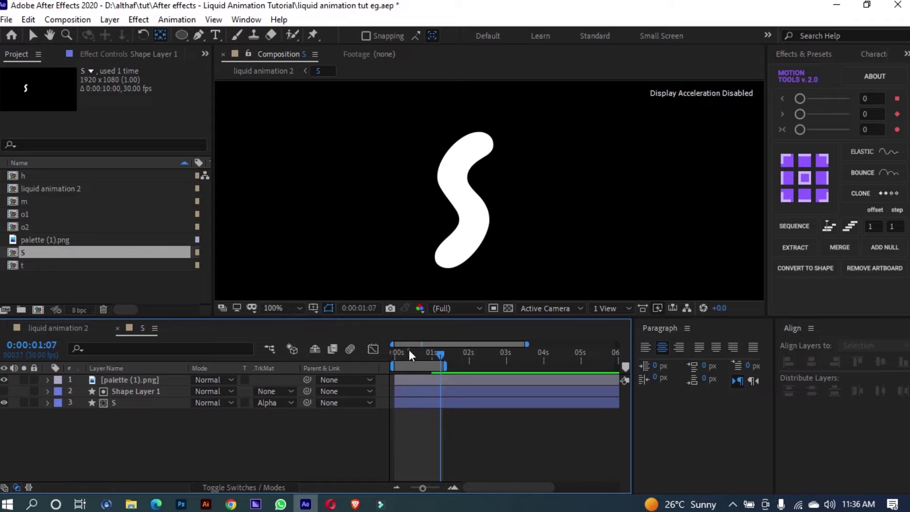
{"action": "left_click_drag", "start_coordinate": [410, 355], "coordinate": [373, 355]}
{"action": "key", "text": "space"}
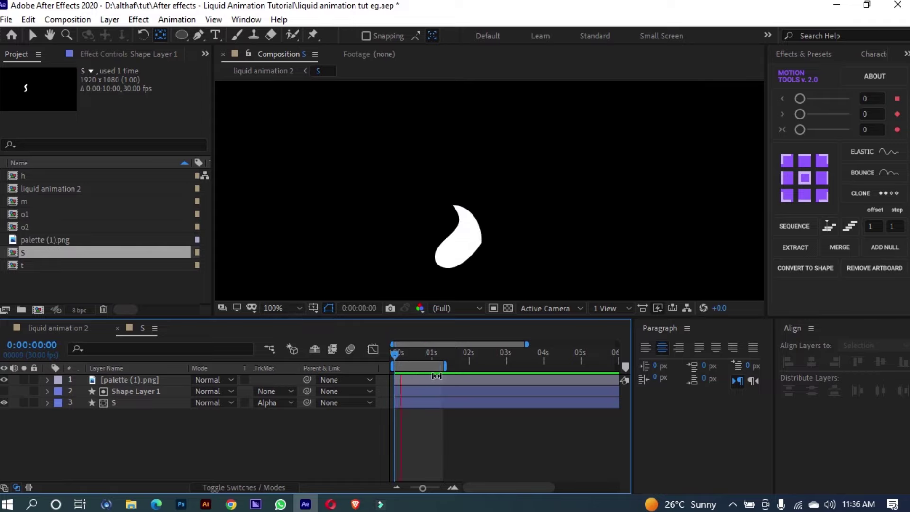
Step: Pre-compose Shape Layer 1 and the S layer together as "S layers", moving all attributes into the new composition
{"action": "left_click_drag", "start_coordinate": [154, 422], "coordinate": [143, 391]}
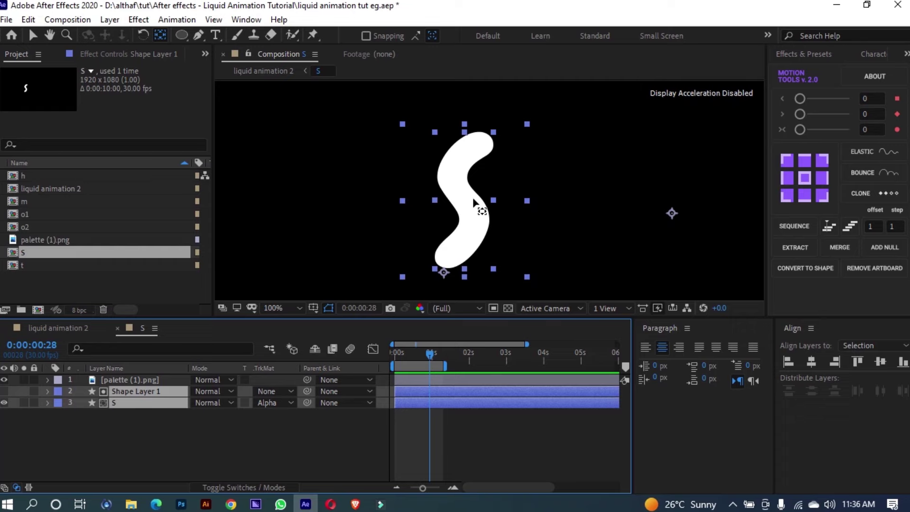
{"action": "key", "text": "ctrl+shift+c"}
{"action": "type", "text": "S layers"}
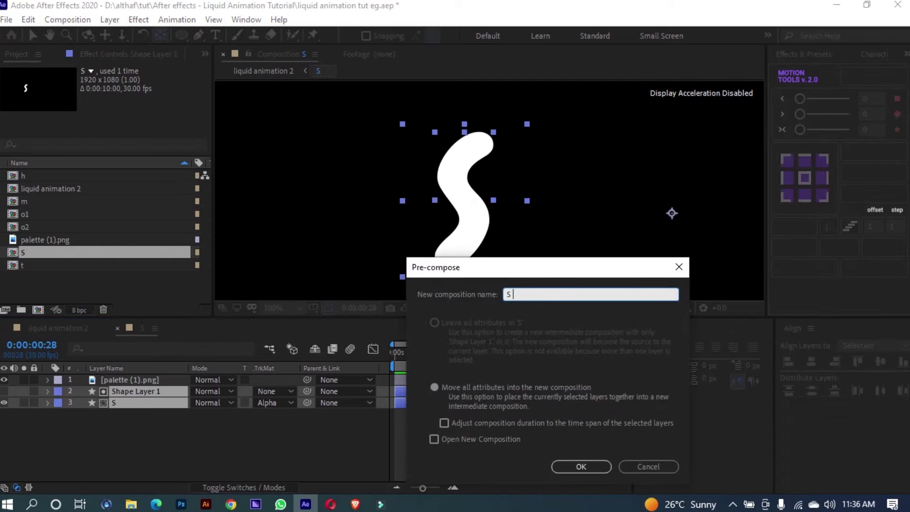
{"action": "key", "text": "Return"}
Step: Duplicate the S layers pre-comp twice, with the whole frame and the colour palette fitted in view
{"action": "scroll", "coordinate": [482, 195], "scroll_direction": "down", "scroll_amount": 1}
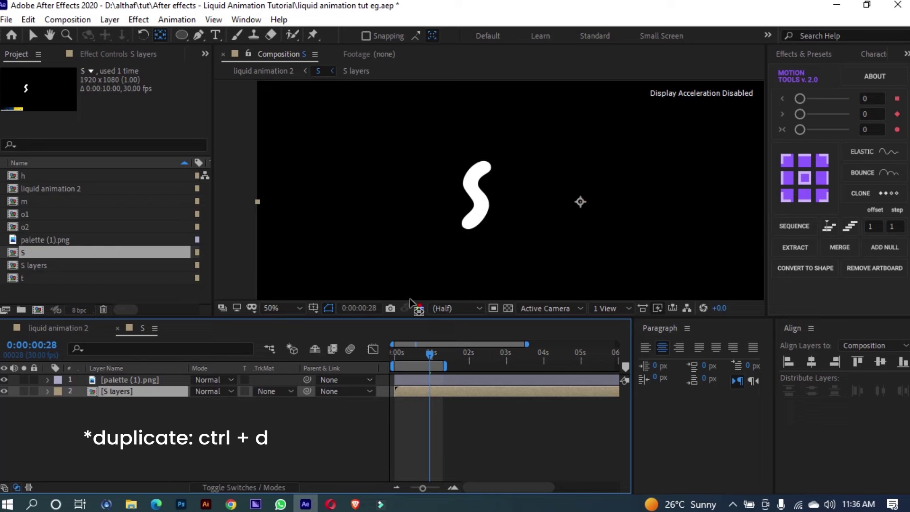
{"action": "left_click", "coordinate": [118, 408]}
{"action": "left_click", "coordinate": [95, 392]}
{"action": "left_click_drag", "start_coordinate": [283, 285], "coordinate": [297, 236]}
{"action": "left_click", "coordinate": [289, 308]}
{"action": "left_click", "coordinate": [284, 68]}
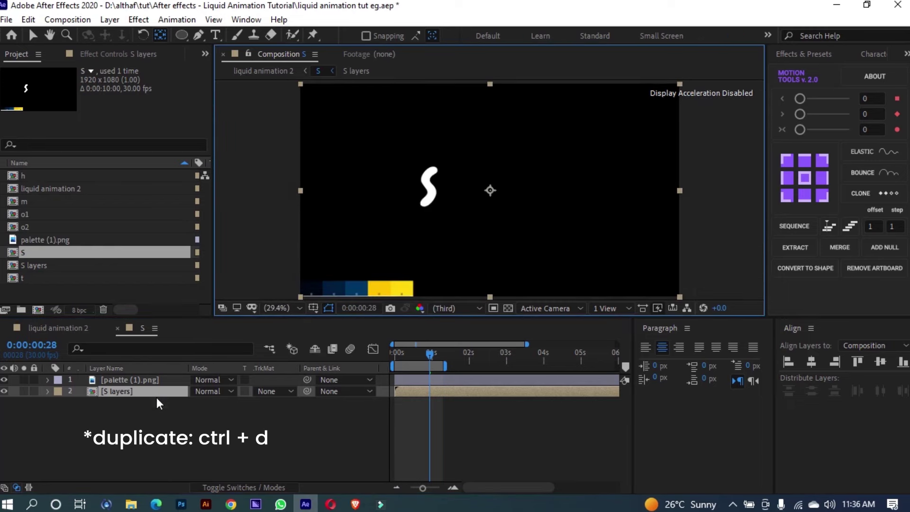
{"action": "key", "text": "ctrl+d"}
{"action": "key", "text": "ctrl+d"}
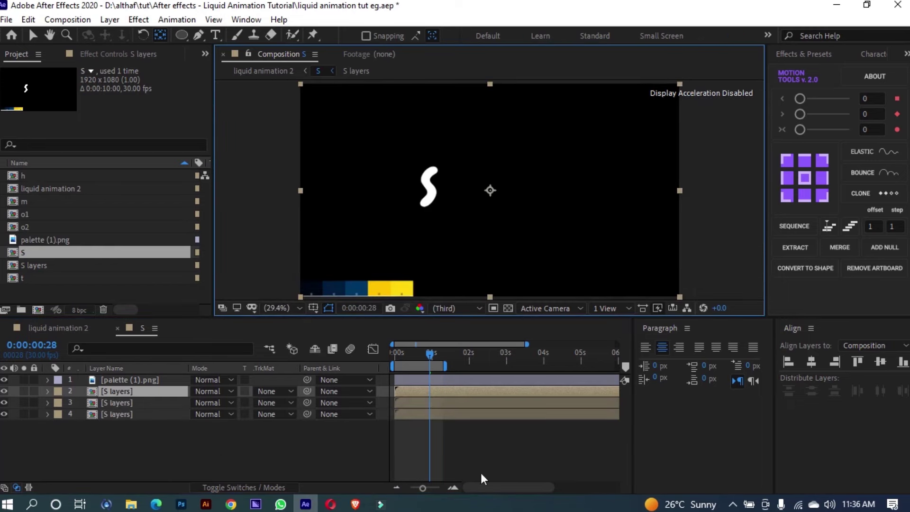
Step: Stagger the three S layers copies about two frames apart, with the bottom copy starting first and the top copy last
{"action": "left_click_drag", "start_coordinate": [409, 353], "coordinate": [340, 397]}
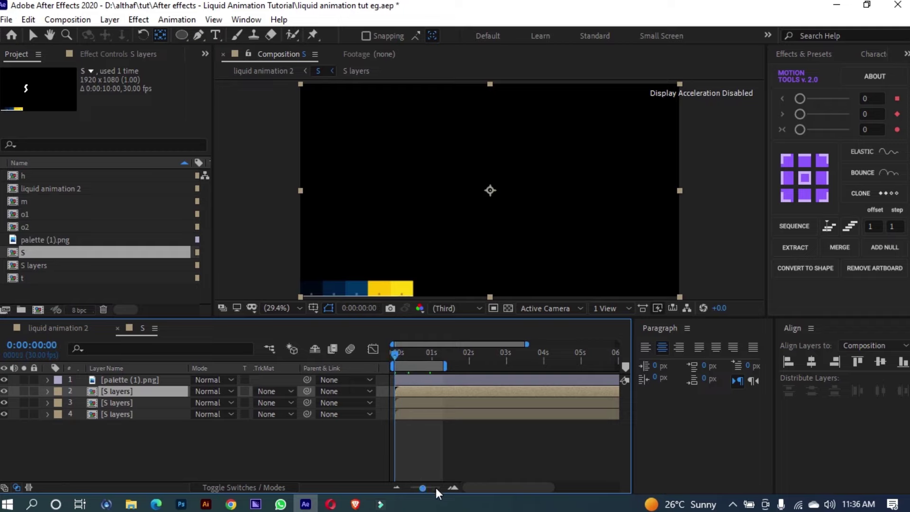
{"action": "left_click", "coordinate": [454, 488]}
{"action": "left_click", "coordinate": [453, 488]}
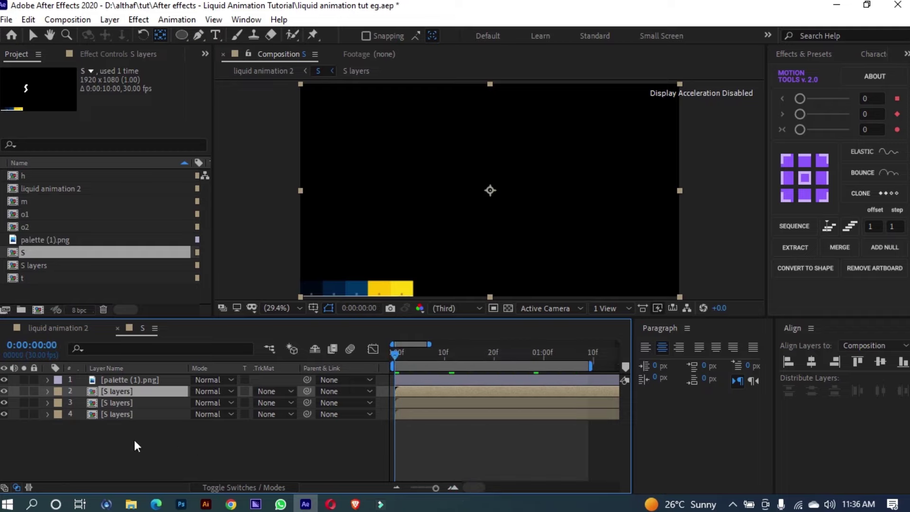
{"action": "left_click", "coordinate": [121, 402], "text": "shift"}
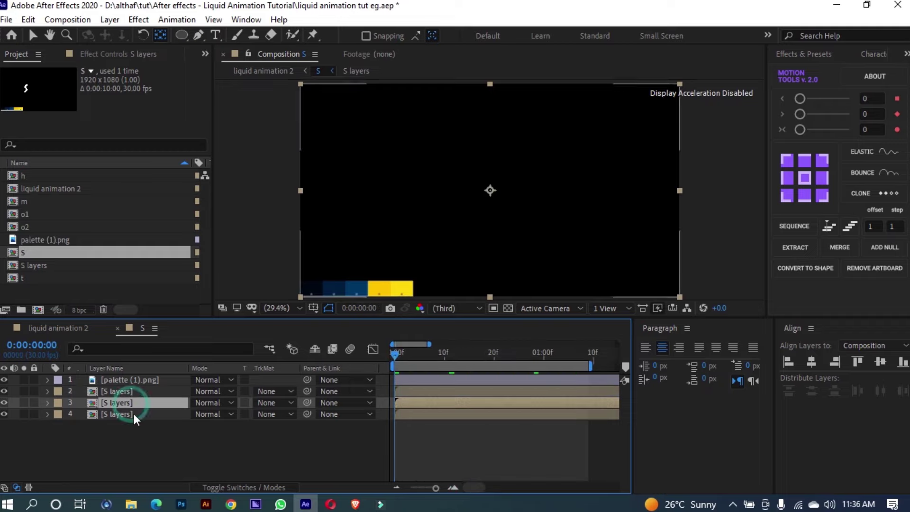
{"action": "mouse_move", "coordinate": [411, 397]}
{"action": "left_mouse_down"}
{"action": "mouse_move", "coordinate": [406, 392]}
{"action": "mouse_move", "coordinate": [424, 391]}
{"action": "left_mouse_up"}
{"action": "left_click", "coordinate": [417, 403], "text": "ctrl"}
Step: Apply the Fill effect to the middle and bottom S layers copies
{"action": "left_click", "coordinate": [146, 414]}
{"action": "left_click", "coordinate": [146, 404], "text": "shift"}
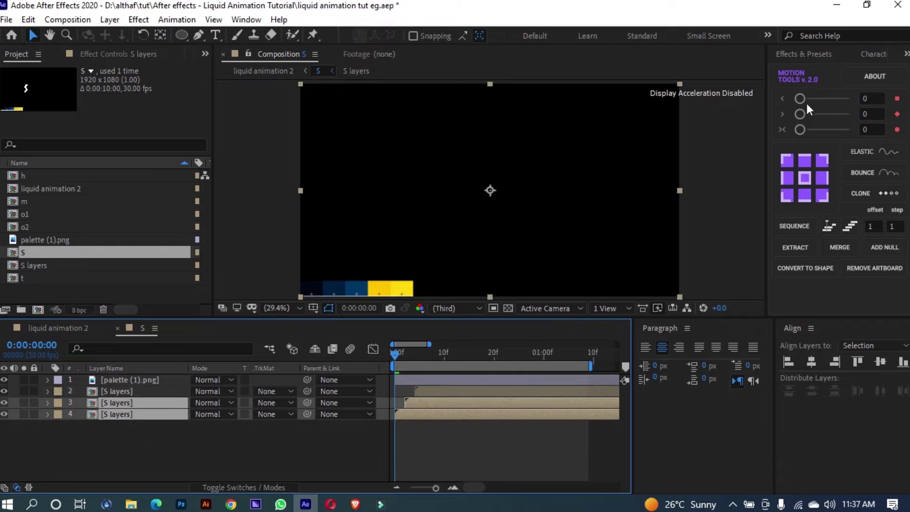
{"action": "left_click", "coordinate": [814, 54]}
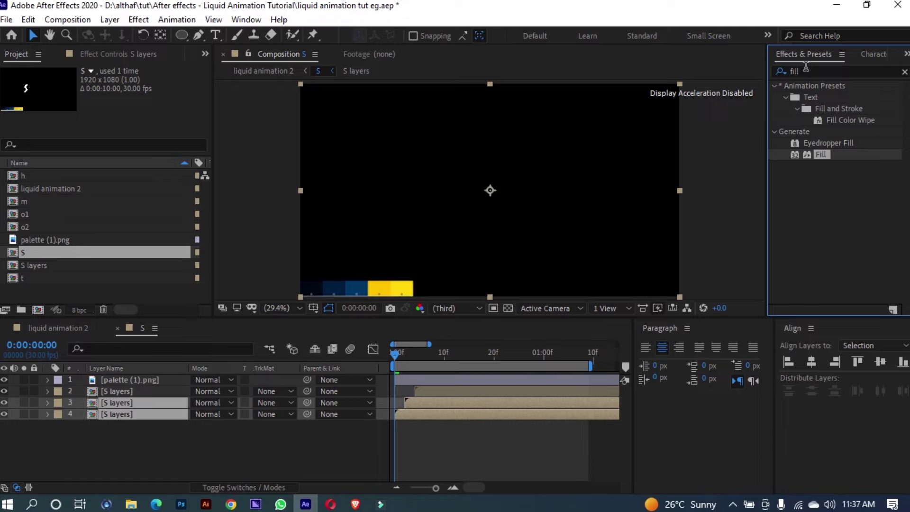
{"action": "mouse_move", "coordinate": [820, 155]}
{"action": "left_mouse_down"}
{"action": "mouse_move", "coordinate": [654, 275]}
{"action": "mouse_move", "coordinate": [819, 155]}
{"action": "left_mouse_up"}
{"action": "double_click", "coordinate": [820, 155]}
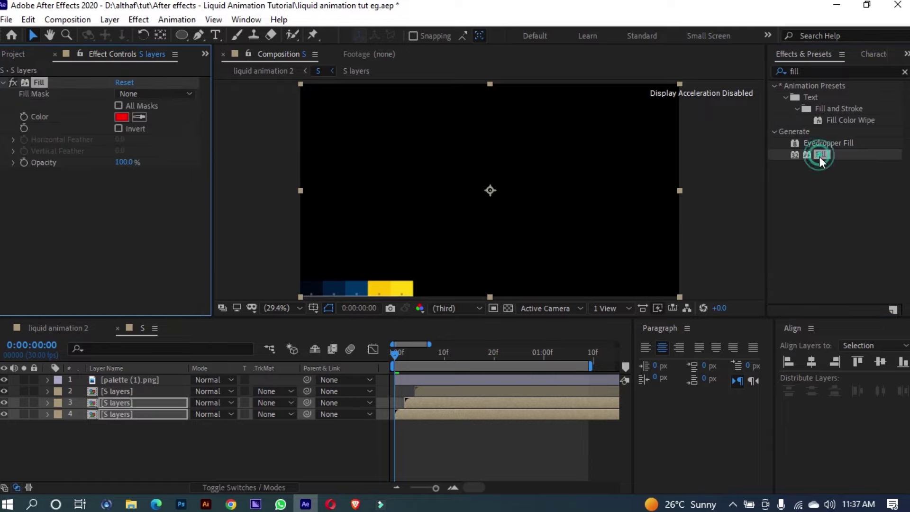
Step: Set the middle S layers copy's Fill color to the bright yellow of the palette's last swatch
{"action": "left_click", "coordinate": [488, 429]}
{"action": "left_click", "coordinate": [159, 407]}
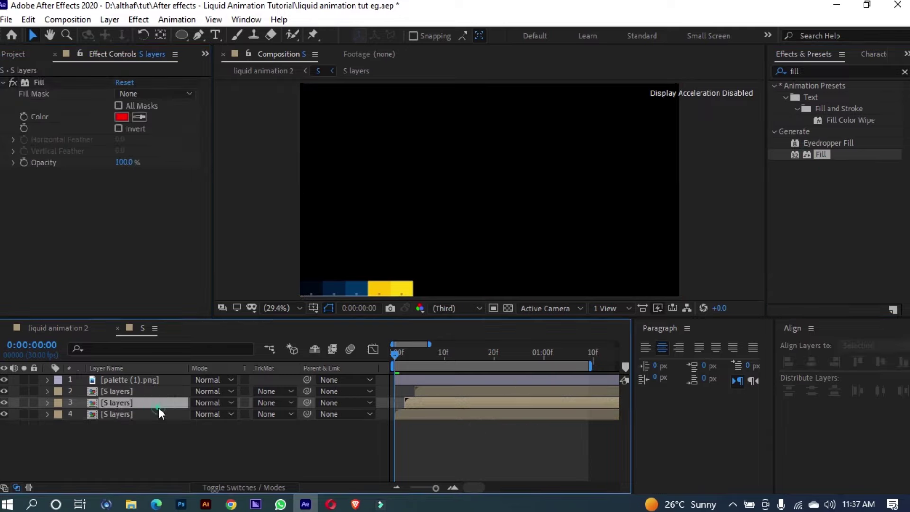
{"action": "left_click", "coordinate": [140, 119]}
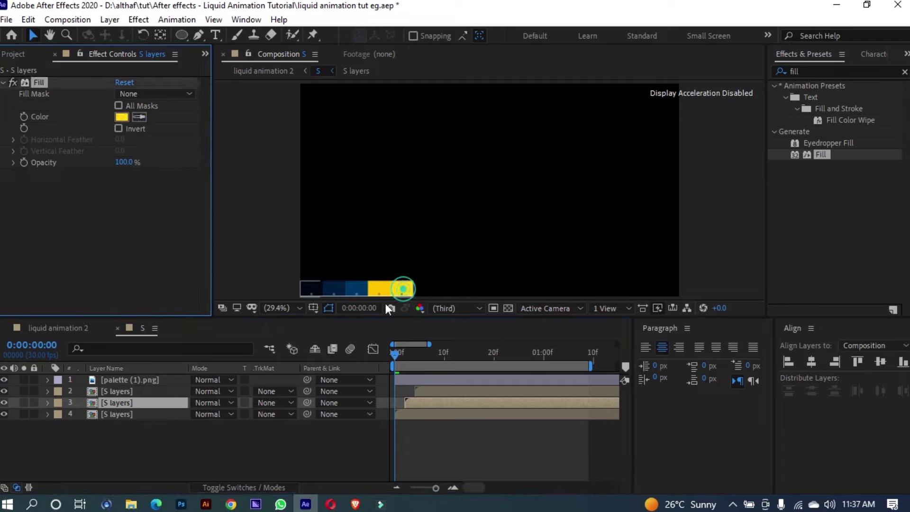
Step: Set the bottom S layers copy's Fill color to the mid blue of the palette's third swatch
{"action": "left_click", "coordinate": [158, 416]}
{"action": "left_click", "coordinate": [138, 117]}
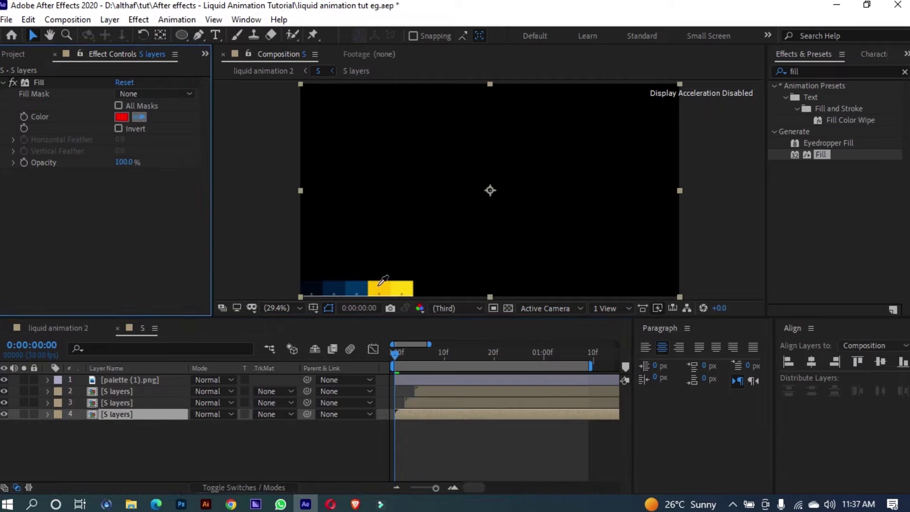
{"action": "left_click", "coordinate": [356, 288]}
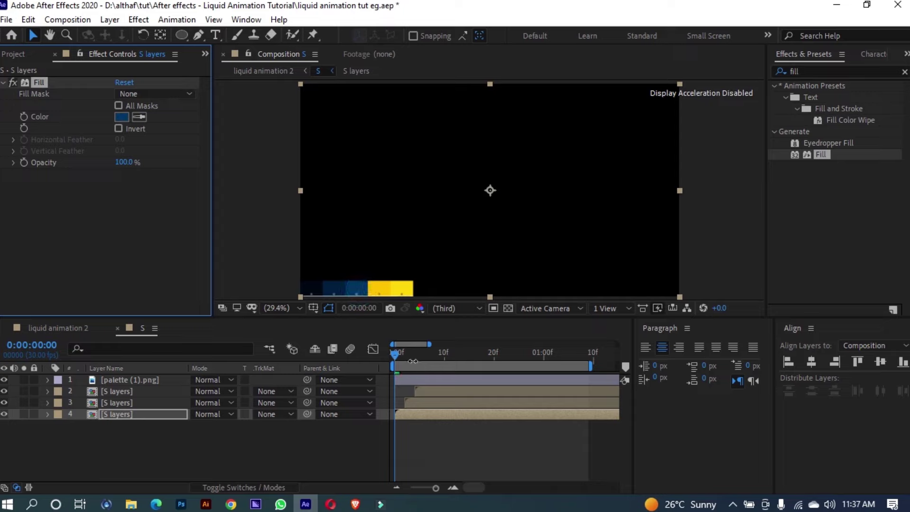
{"action": "left_click", "coordinate": [297, 467]}
Step: Preview the coloured S reveal in its own composition and in the liquid animation 2 composition
{"action": "scroll", "coordinate": [402, 197], "scroll_direction": "down", "scroll_amount": 2}
{"action": "left_click_drag", "start_coordinate": [409, 352], "coordinate": [480, 359]}
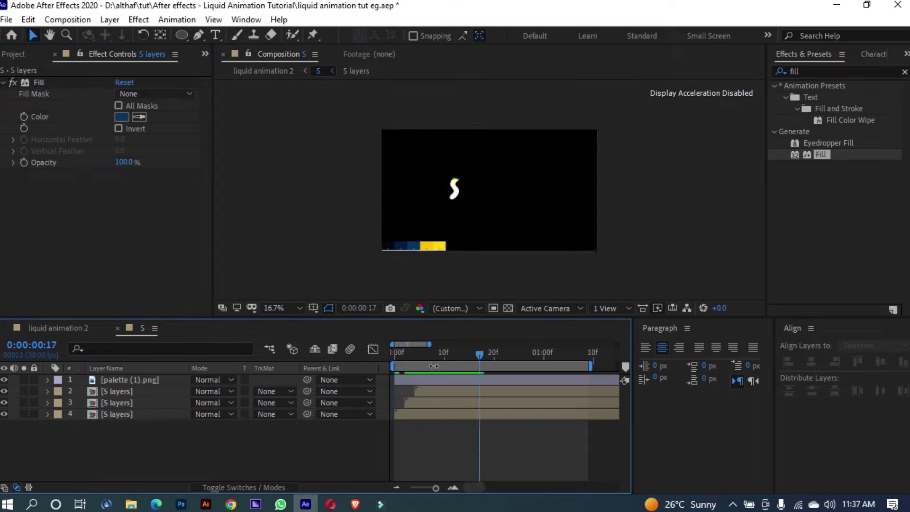
{"action": "left_click", "coordinate": [98, 330]}
{"action": "mouse_move", "coordinate": [400, 356]}
{"action": "left_mouse_down"}
{"action": "mouse_move", "coordinate": [382, 361]}
{"action": "mouse_move", "coordinate": [421, 360]}
{"action": "mouse_move", "coordinate": [389, 362]}
{"action": "left_mouse_up"}
{"action": "key", "text": "space"}
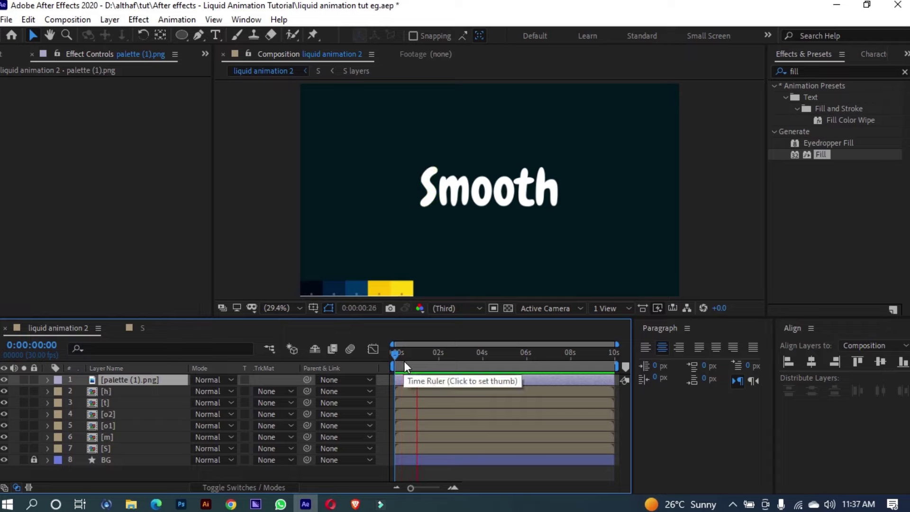
{"action": "key", "text": "space"}
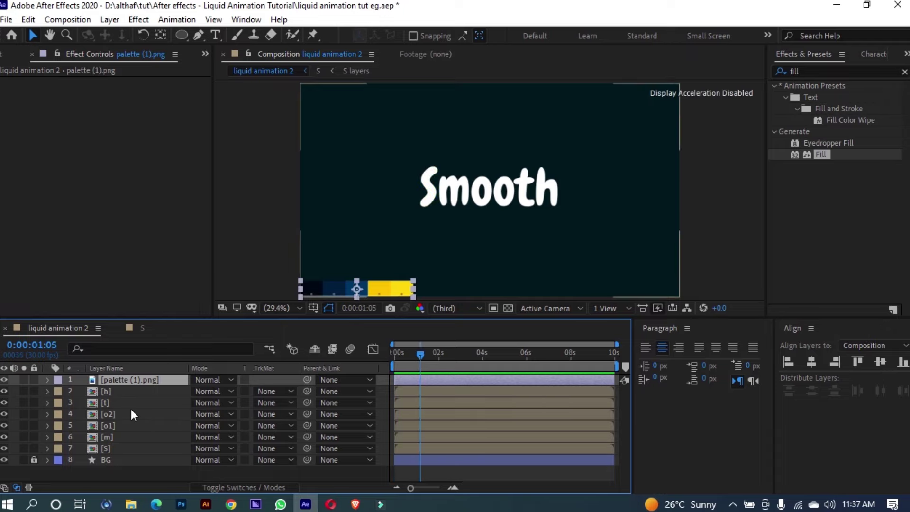
Step: Copy the Shape Layer 1 ellipse matte from the S layers pre-comp into the m composition
{"action": "double_click", "coordinate": [112, 437]}
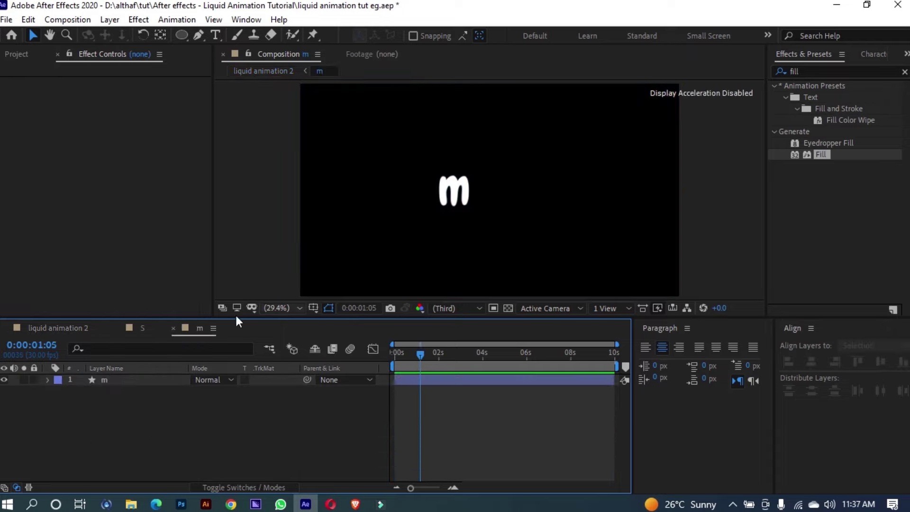
{"action": "left_click", "coordinate": [142, 328]}
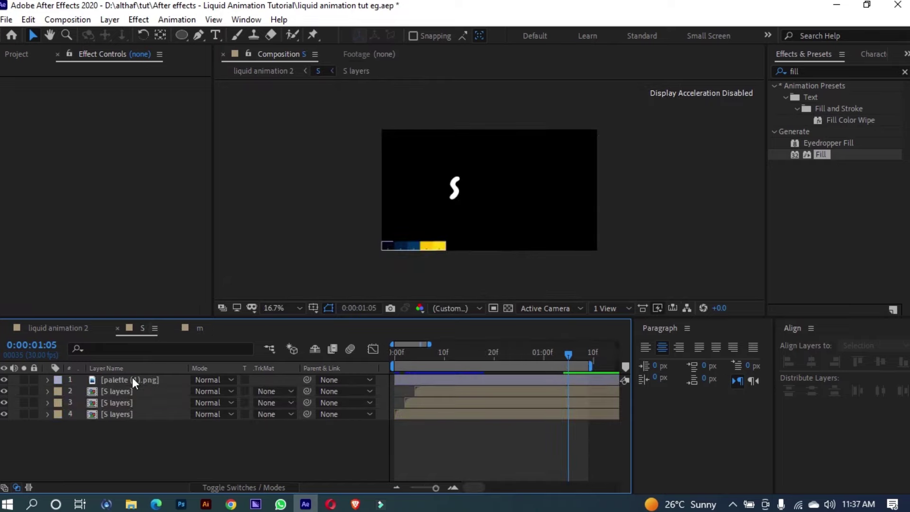
{"action": "double_click", "coordinate": [134, 390]}
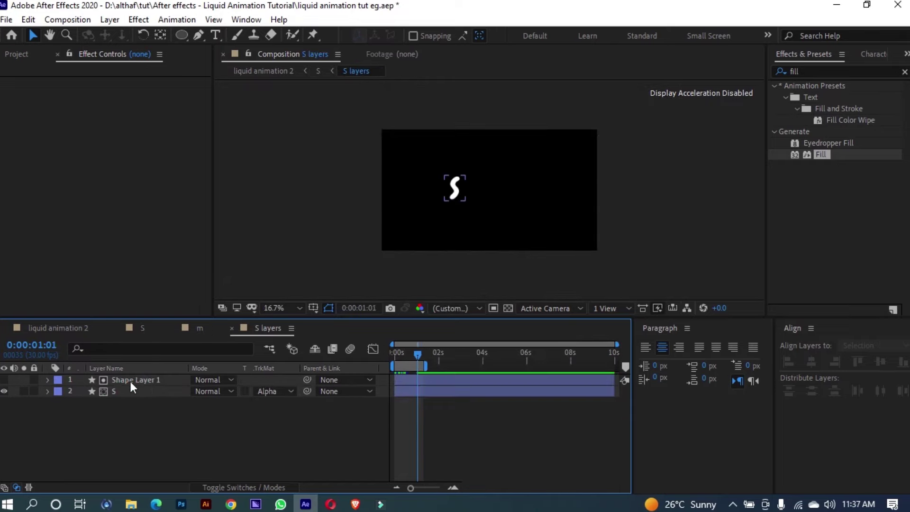
{"action": "left_click", "coordinate": [130, 381]}
{"action": "key", "text": "period"}
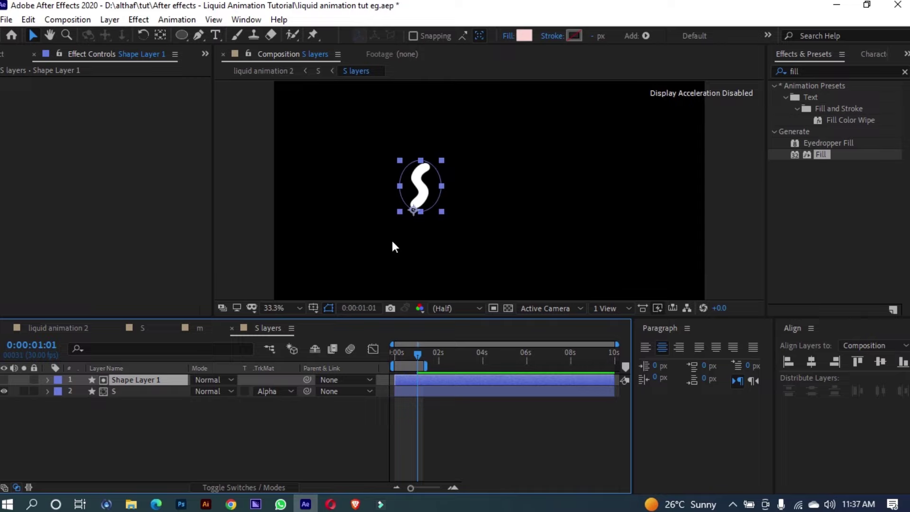
{"action": "left_click", "coordinate": [231, 328]}
{"action": "left_click", "coordinate": [200, 329]}
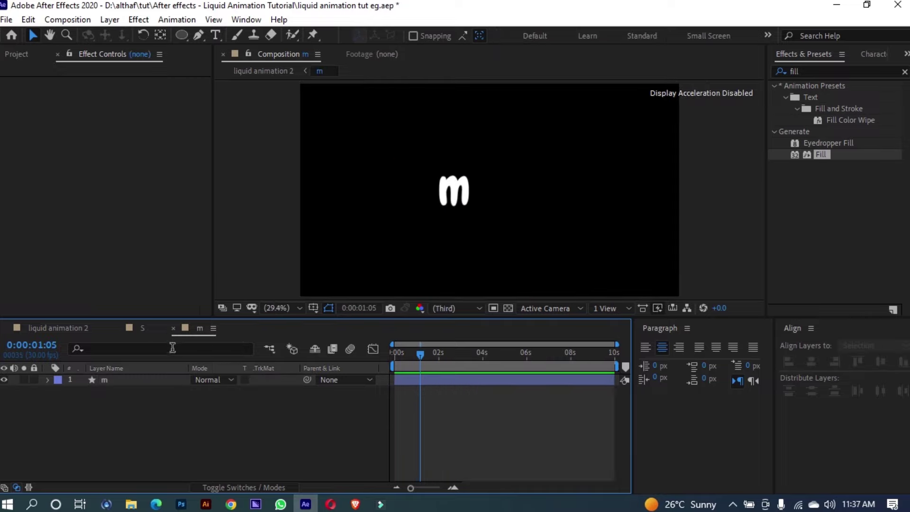
{"action": "key", "text": "ctrl+v"}
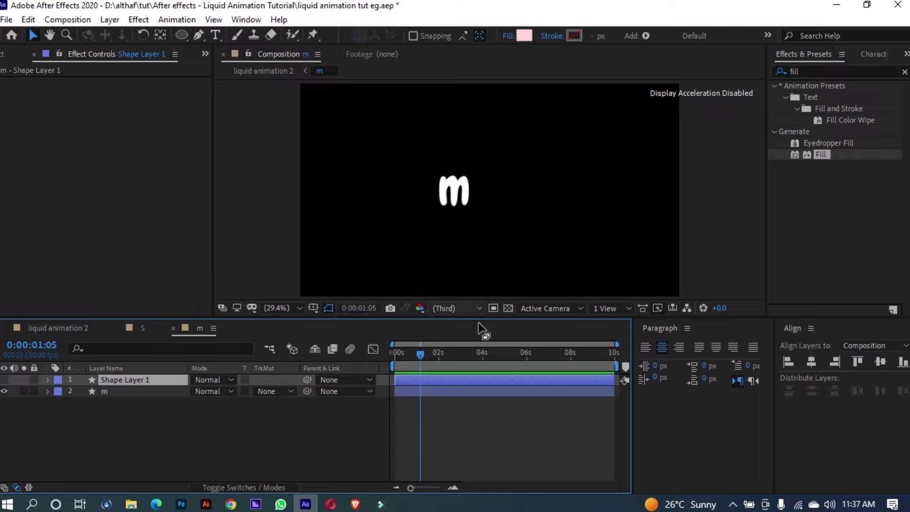
Step: Show the pasted ellipse and, at its 1-second scale keyframe, widen it to about 132% so it covers the m
{"action": "left_click", "coordinate": [3, 380]}
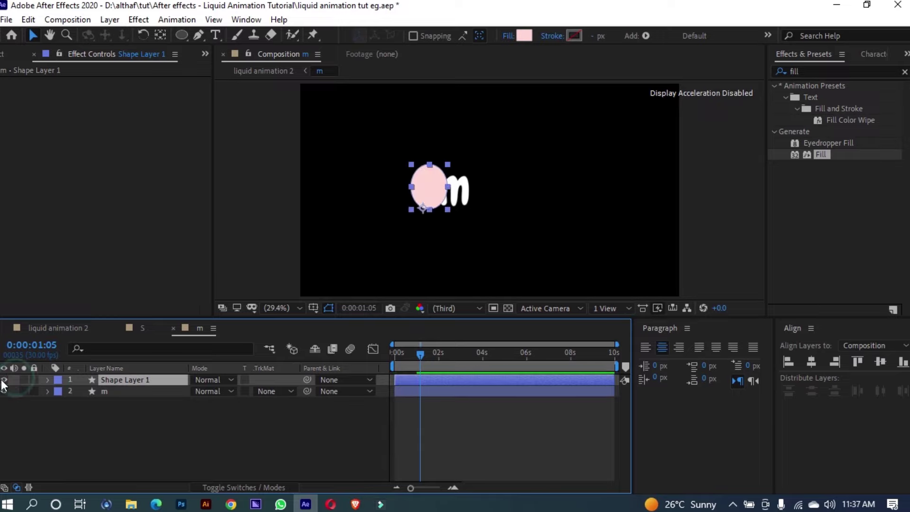
{"action": "left_click", "coordinate": [4, 380]}
{"action": "left_click", "coordinate": [5, 379]}
{"action": "scroll", "coordinate": [428, 171], "scroll_direction": "up", "scroll_amount": 1}
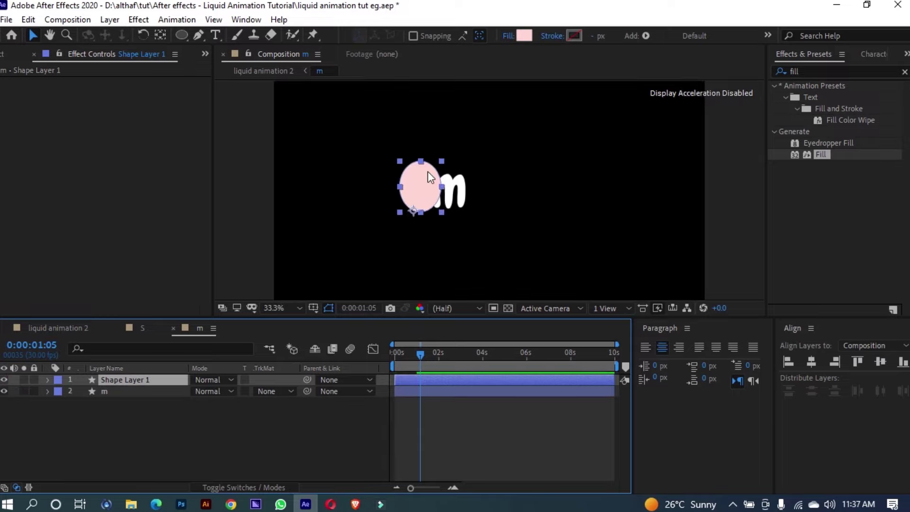
{"action": "key", "text": "slash"}
{"action": "key", "text": "s"}
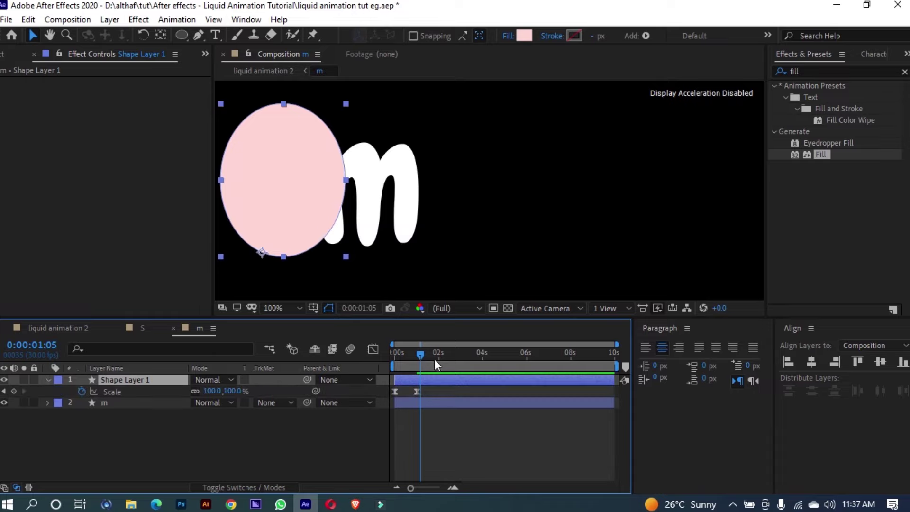
{"action": "left_click_drag", "start_coordinate": [422, 367], "coordinate": [418, 368]}
{"action": "left_click_drag", "start_coordinate": [346, 181], "coordinate": [408, 187]}
Step: Place the ellipse's anchor point at its bottom centre and position the ellipse to grow from just below the m's middle stem
{"action": "key", "text": "y"}
{"action": "left_click_drag", "start_coordinate": [340, 259], "coordinate": [370, 263]}
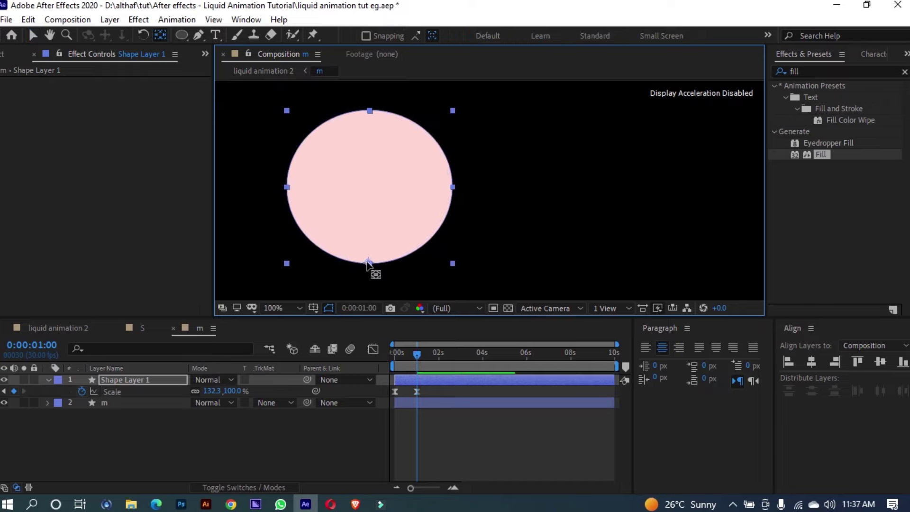
{"action": "left_click", "coordinate": [395, 360]}
{"action": "left_click_drag", "start_coordinate": [394, 358], "coordinate": [391, 358]}
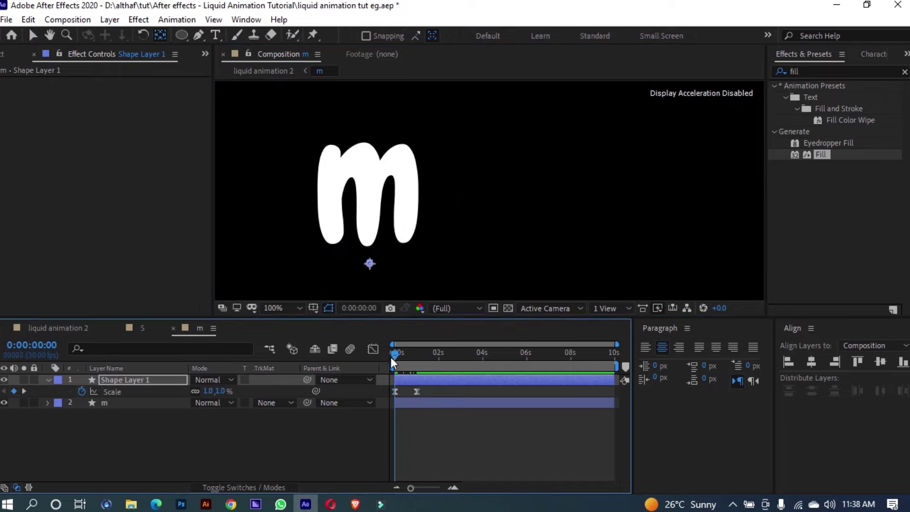
{"action": "key", "text": "v"}
{"action": "left_click_drag", "start_coordinate": [369, 263], "coordinate": [367, 251]}
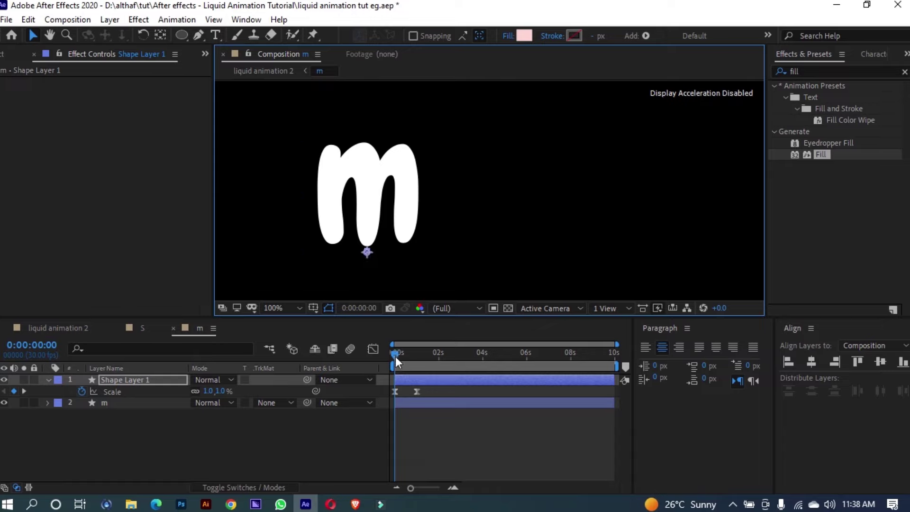
Step: Scale the ellipse to about 110.5, 83.5% at 1 second and set it as the m layer's Alpha Matte
{"action": "left_click_drag", "start_coordinate": [395, 357], "coordinate": [413, 353]}
{"action": "left_click", "coordinate": [369, 223]}
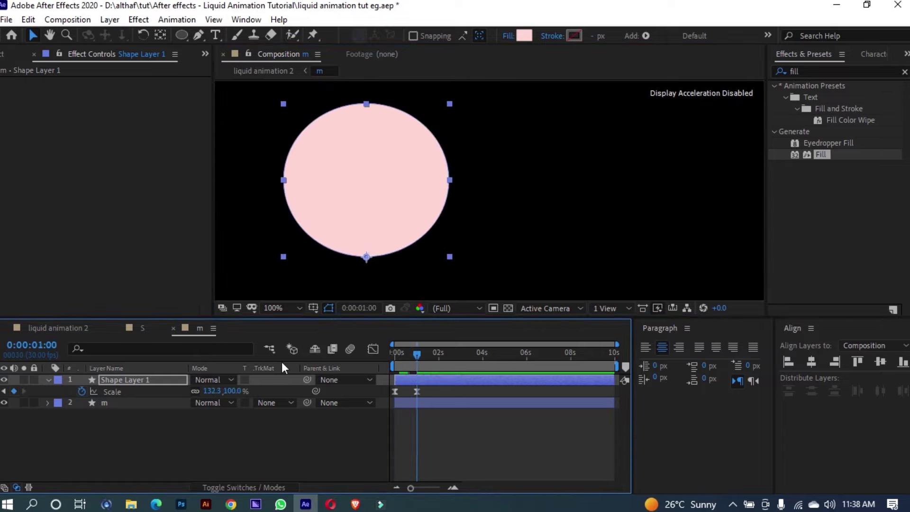
{"action": "mouse_move", "coordinate": [237, 392]}
{"action": "left_mouse_down"}
{"action": "mouse_move", "coordinate": [223, 392]}
{"action": "mouse_move", "coordinate": [237, 391]}
{"action": "left_mouse_up"}
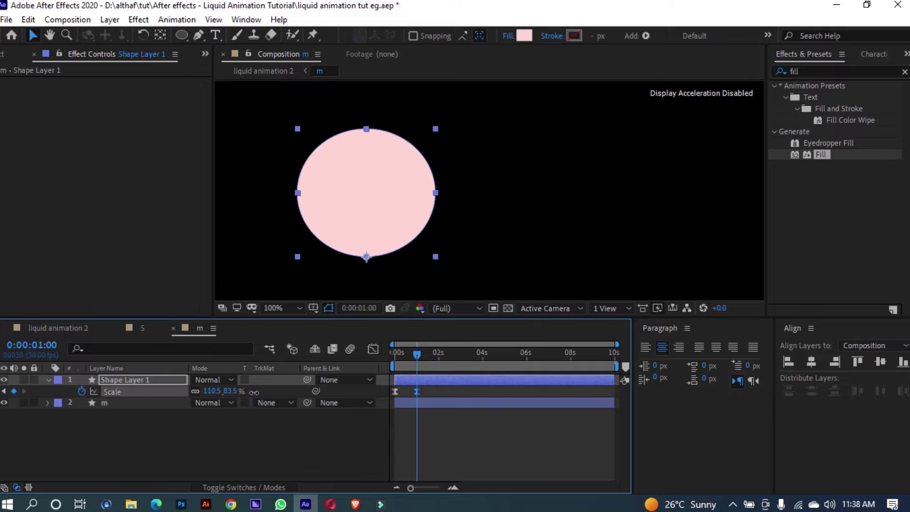
{"action": "left_click", "coordinate": [254, 431]}
{"action": "left_click", "coordinate": [266, 403]}
{"action": "left_click", "coordinate": [277, 433]}
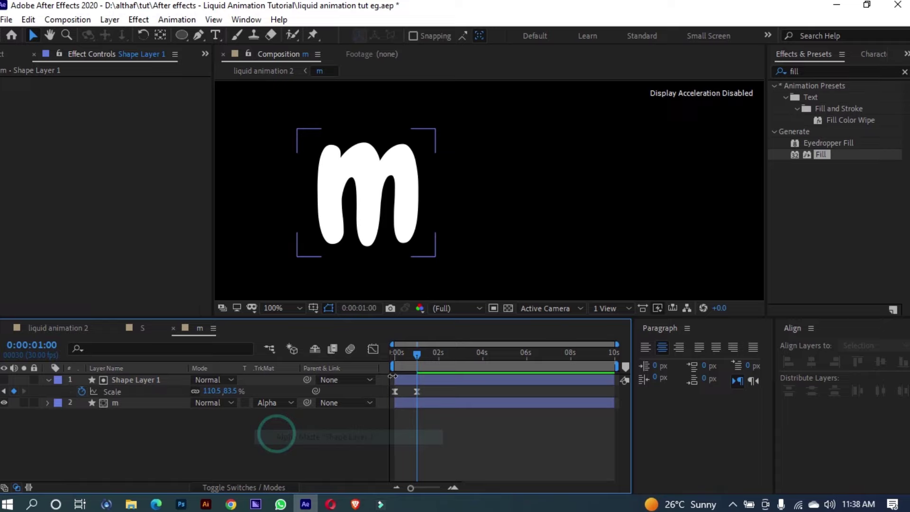
Step: Preview the matte reveal of the letter m from the first frame
{"action": "left_click", "coordinate": [412, 363]}
{"action": "left_click_drag", "start_coordinate": [412, 363], "coordinate": [385, 363]}
{"action": "key", "text": "space"}
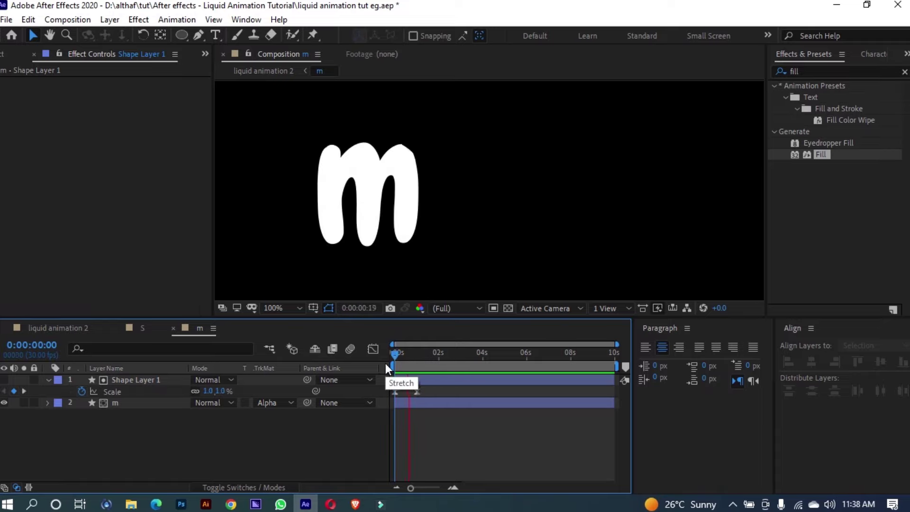
{"action": "key", "text": "space"}
{"action": "left_click", "coordinate": [410, 363]}
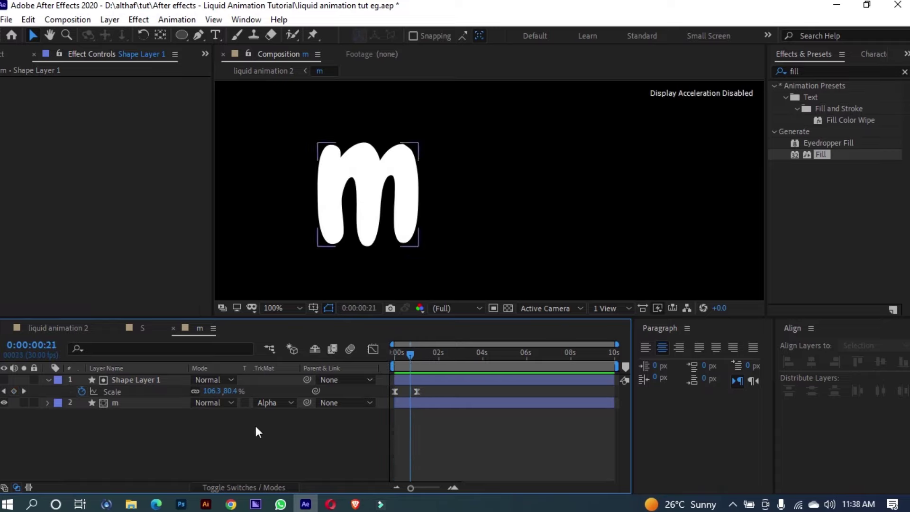
Step: Pre-compose the ellipse and letter layers under the name m and duplicate the pre-comp twice
{"action": "left_click_drag", "start_coordinate": [145, 440], "coordinate": [140, 360]}
{"action": "key", "text": "ctrl+shift+c"}
{"action": "type", "text": "m"}
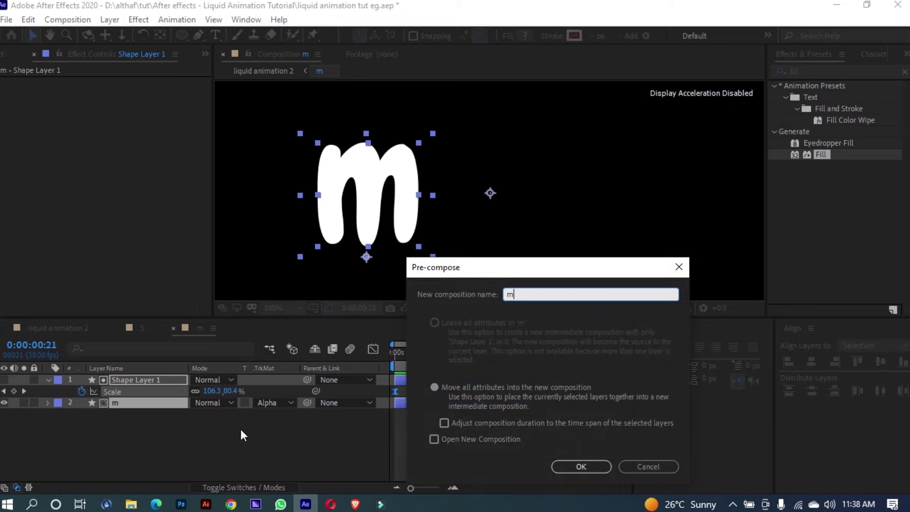
{"action": "left_click", "coordinate": [569, 466]}
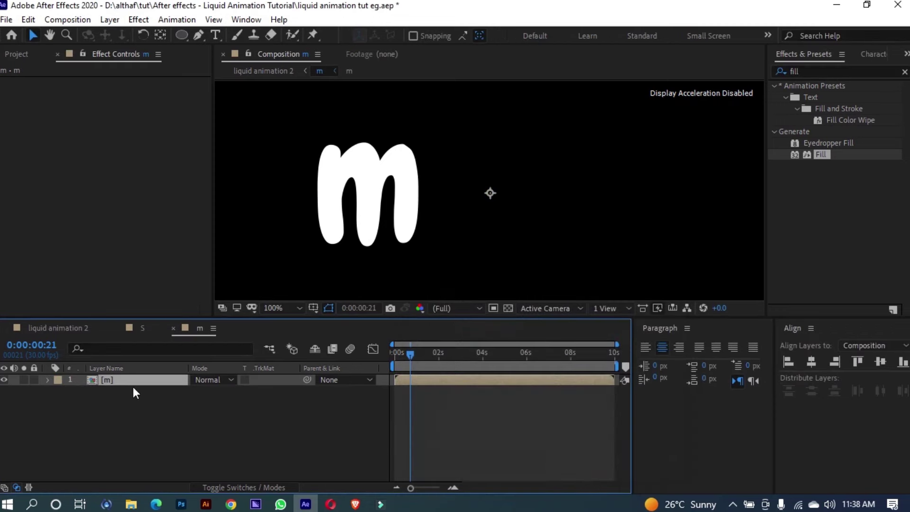
{"action": "key", "text": "ctrl+d"}
{"action": "key", "text": "ctrl+d"}
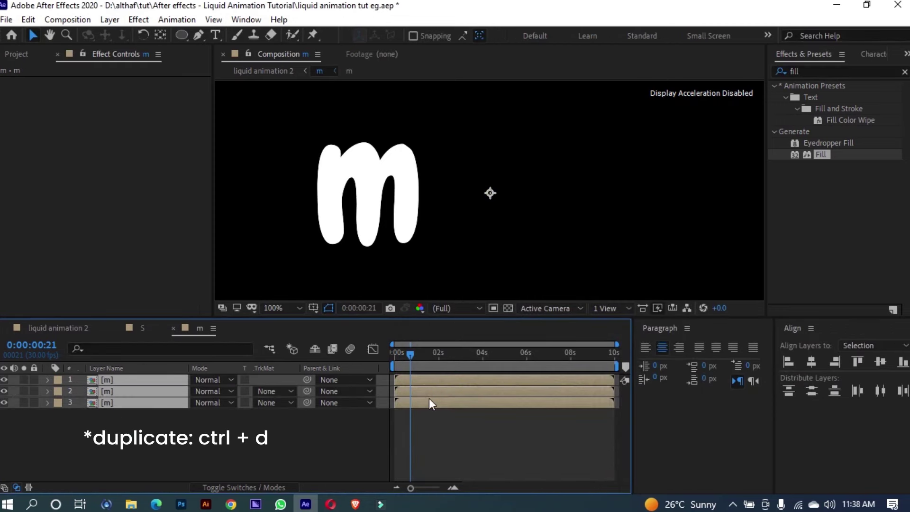
Step: Stagger the three m copies about two frames apart, with the bottom copy starting first and the top copy last
{"action": "left_click_drag", "start_coordinate": [411, 490], "coordinate": [436, 489]}
{"action": "left_click_drag", "start_coordinate": [417, 360], "coordinate": [413, 390]}
{"action": "left_click", "coordinate": [409, 381], "text": "shift"}
{"action": "left_click", "coordinate": [407, 388], "text": "shift"}
{"action": "left_click", "coordinate": [416, 380]}
Step: Move the palette image layer from the S composition to the m composition
{"action": "left_click", "coordinate": [141, 328]}
{"action": "left_click", "coordinate": [138, 379]}
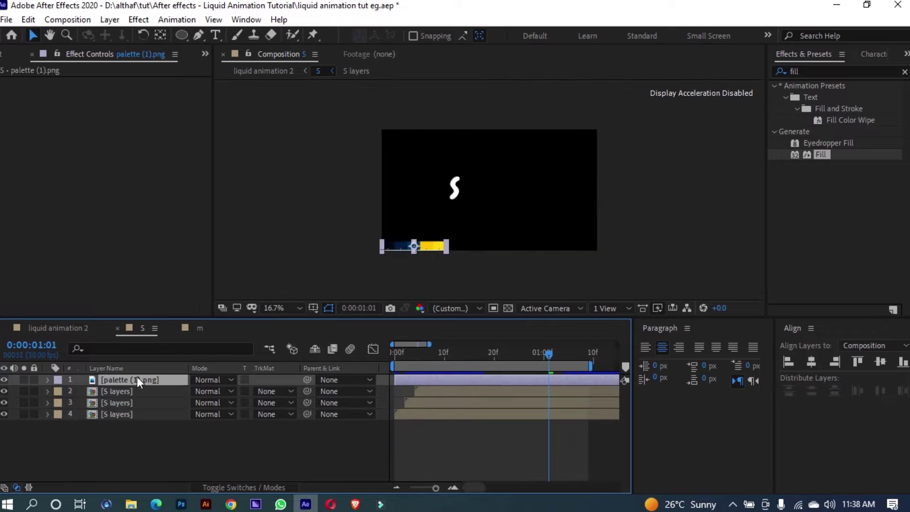
{"action": "key", "text": "ctrl+x"}
{"action": "left_click", "coordinate": [203, 328]}
{"action": "left_click", "coordinate": [209, 436]}
{"action": "key", "text": "ctrl+v"}
Step: Apply the Fill effect to the middle and bottom m copies, with frame 16 and the palette in view
{"action": "left_click", "coordinate": [417, 354]}
{"action": "scroll", "coordinate": [406, 255], "scroll_direction": "down", "scroll_amount": 3}
{"action": "left_click_drag", "start_coordinate": [418, 355], "coordinate": [469, 354]}
{"action": "left_click", "coordinate": [113, 403]}
{"action": "left_click", "coordinate": [105, 51]}
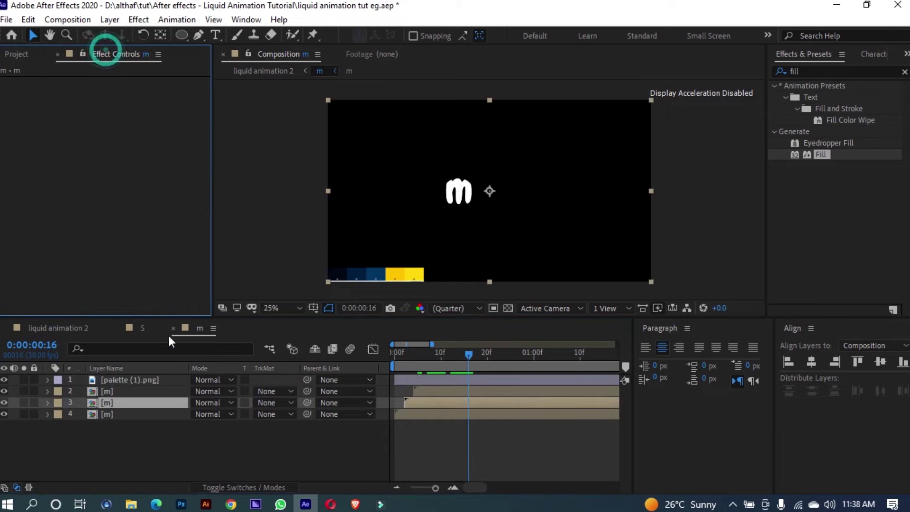
{"action": "left_click", "coordinate": [128, 415], "text": "shift"}
{"action": "double_click", "coordinate": [824, 153]}
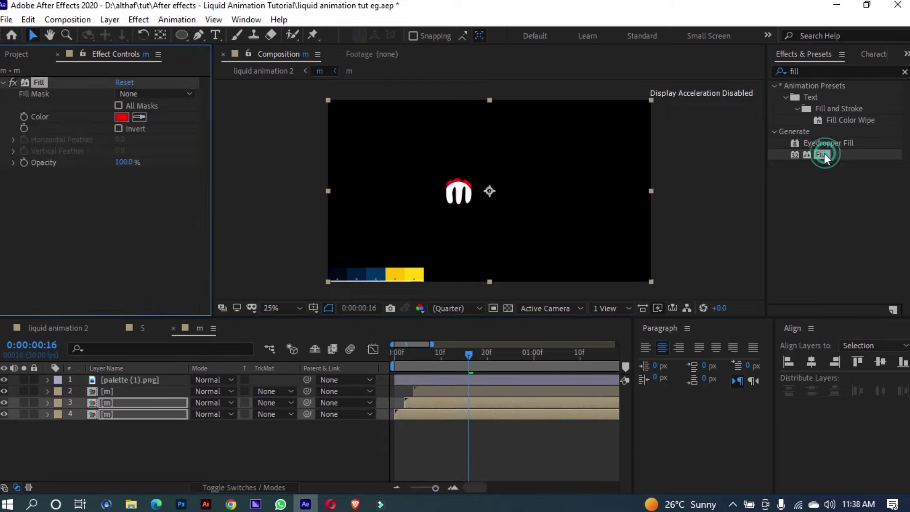
{"action": "left_click", "coordinate": [227, 429]}
Step: Set the middle m copy's Fill color to the near-black navy of the palette's first swatch
{"action": "left_click", "coordinate": [158, 403]}
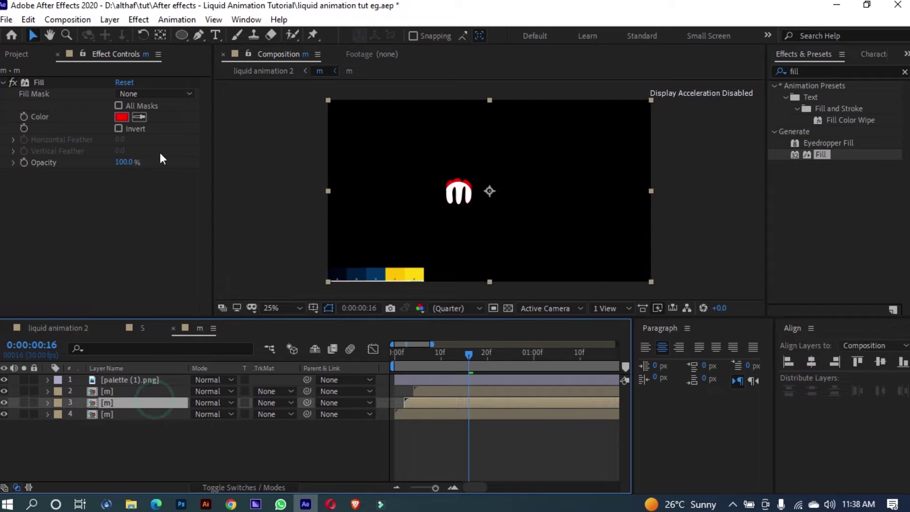
{"action": "left_click", "coordinate": [139, 116]}
{"action": "left_click", "coordinate": [342, 274]}
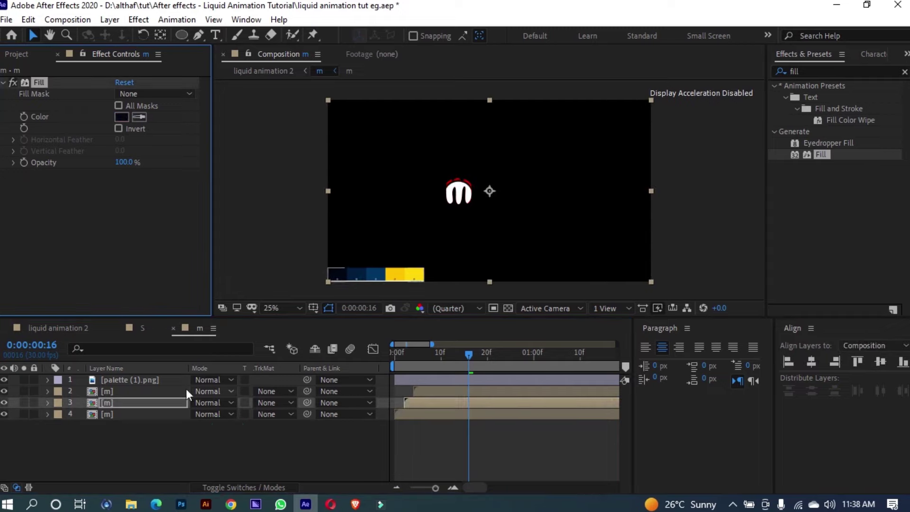
Step: Set the bottom m copy's Fill color to the bright yellow of the palette's last swatch
{"action": "left_click", "coordinate": [142, 414]}
{"action": "left_click", "coordinate": [139, 116]}
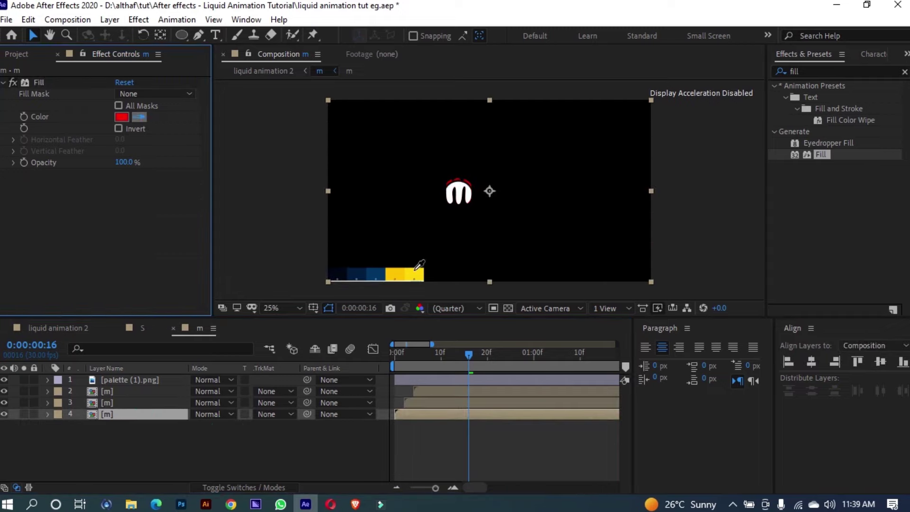
{"action": "left_click", "coordinate": [418, 272]}
{"action": "left_click", "coordinate": [455, 441]}
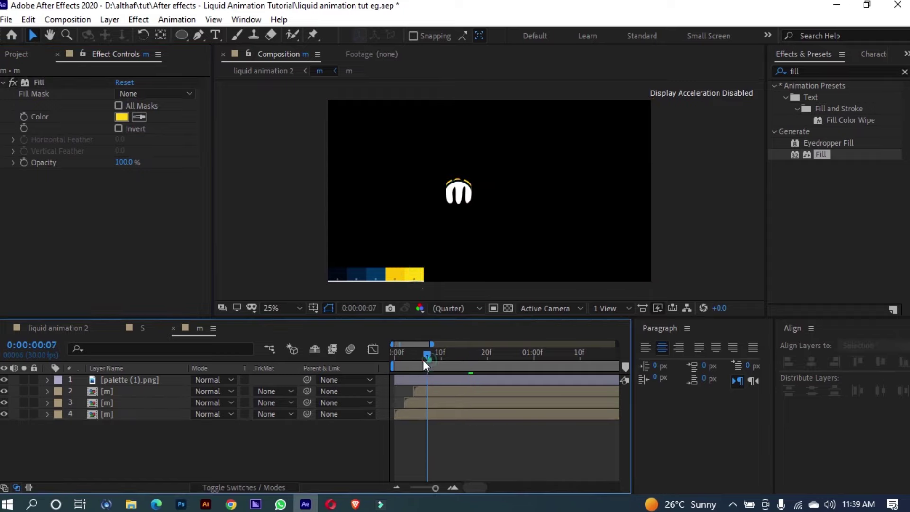
Step: Preview the coloured, staggered m reveal from the first frame
{"action": "left_click_drag", "start_coordinate": [423, 360], "coordinate": [394, 362]}
{"action": "key", "text": "space"}
{"action": "key", "text": "space"}
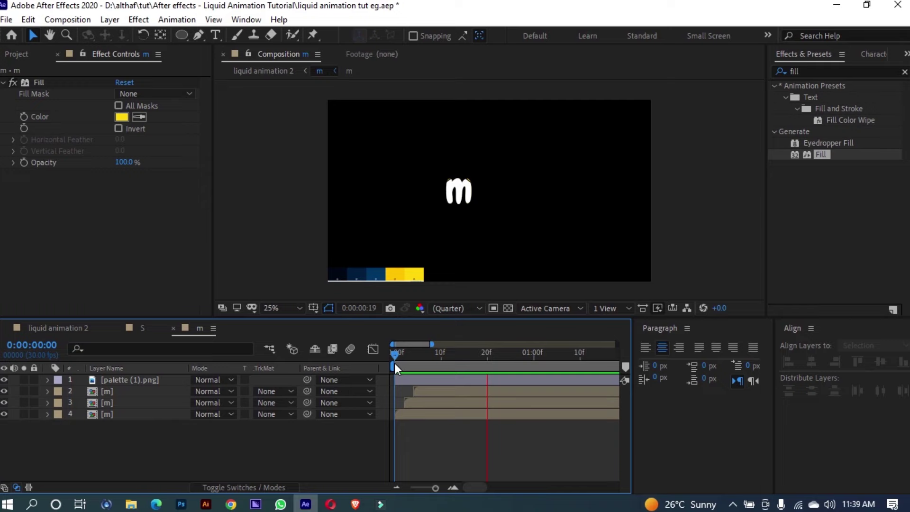
Step: Pre-compose the first o layer of the main composition as o1 and open the new composition
{"action": "left_click", "coordinate": [85, 327]}
{"action": "left_click", "coordinate": [135, 426]}
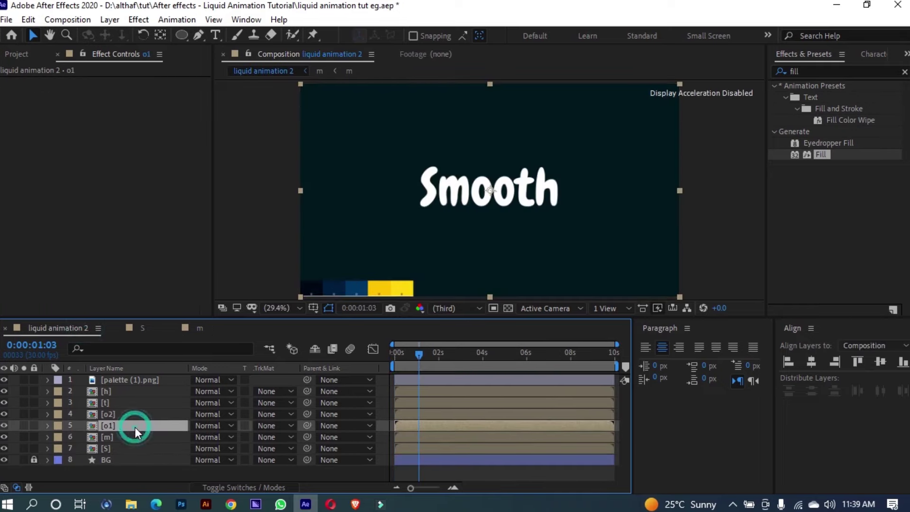
{"action": "key", "text": "ctrl+shift+c"}
{"action": "type", "text": "o1"}
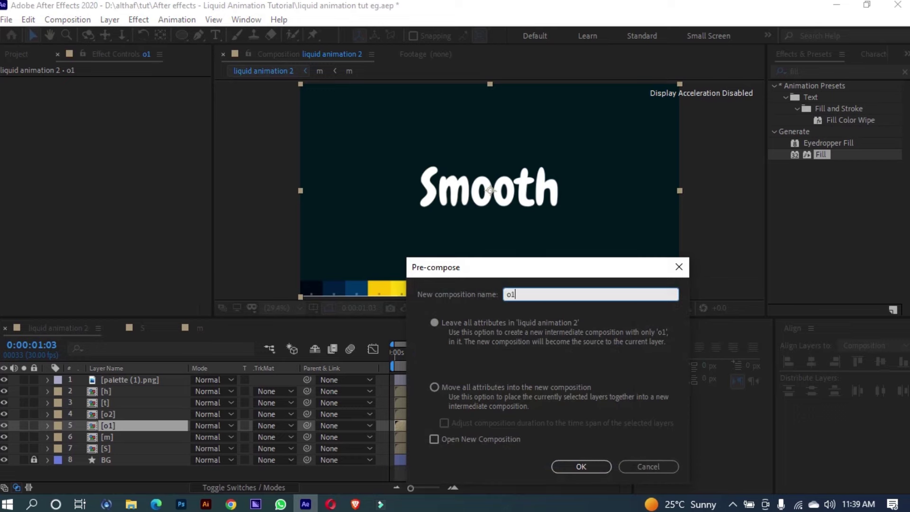
{"action": "key", "text": "Return"}
{"action": "double_click", "coordinate": [134, 427]}
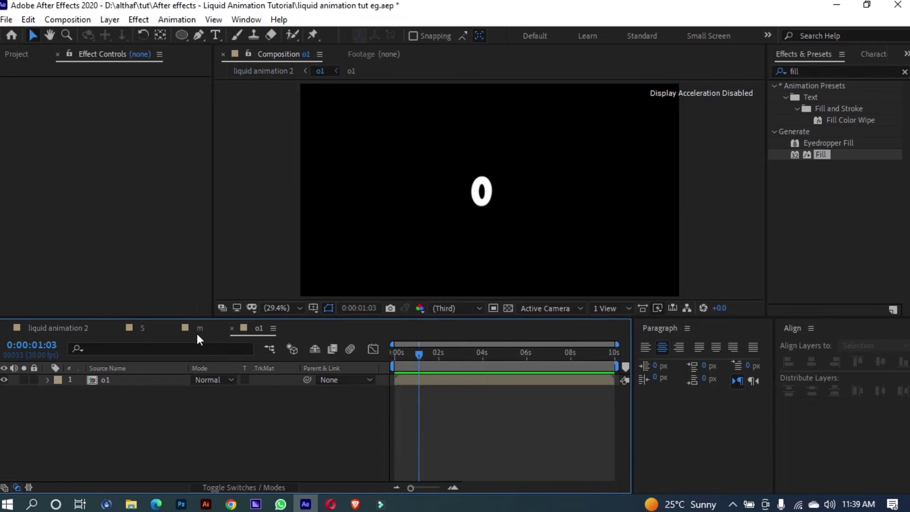
Step: Transfer the palette image from the m composition into the o1 composition
{"action": "left_click", "coordinate": [199, 328]}
{"action": "left_click", "coordinate": [126, 380]}
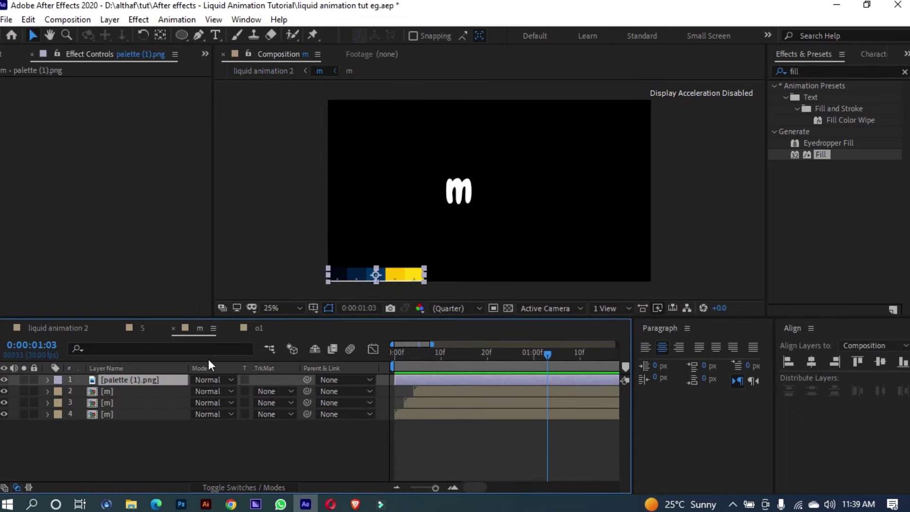
{"action": "left_click", "coordinate": [234, 457]}
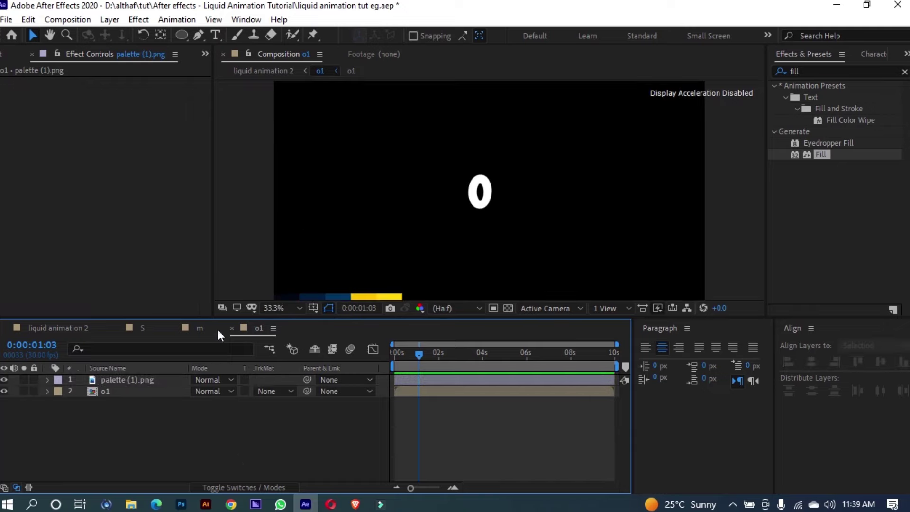
Step: Copy the animated ellipse layer from the inner m composition into the o1 composition
{"action": "left_click", "coordinate": [200, 328]}
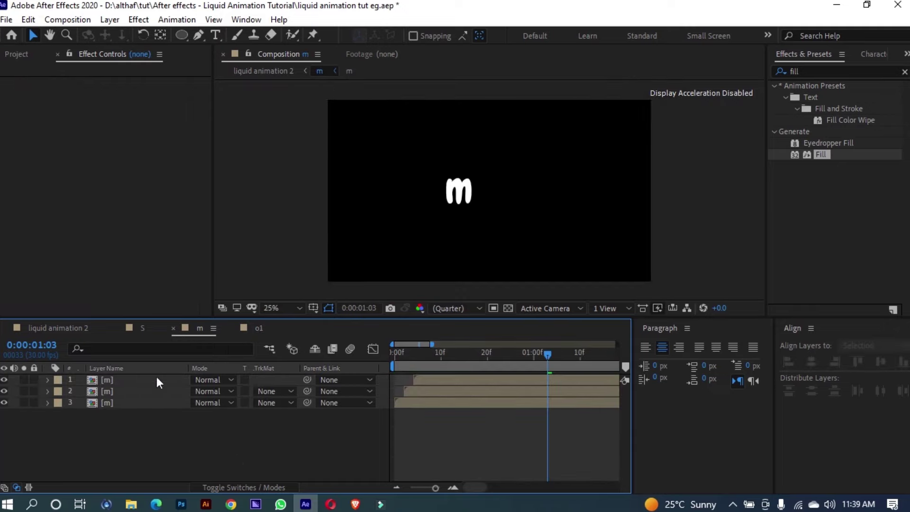
{"action": "double_click", "coordinate": [133, 380]}
{"action": "left_click", "coordinate": [134, 380]}
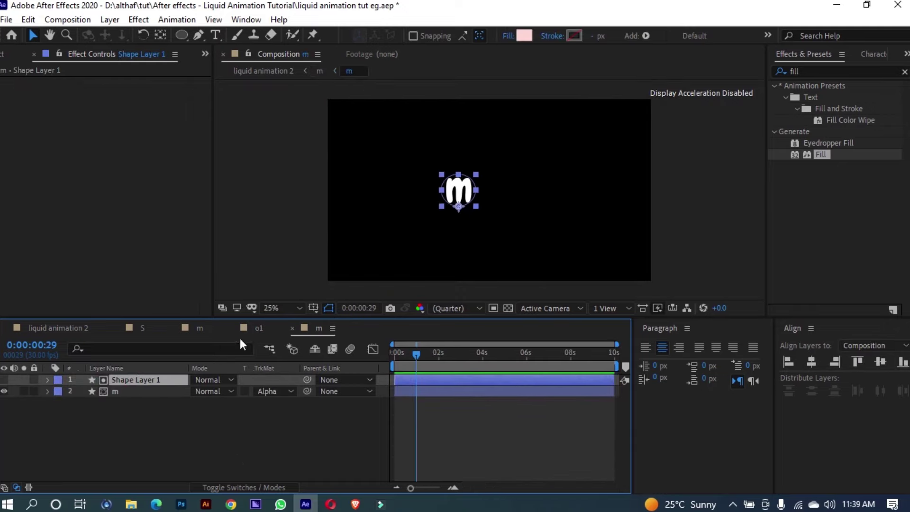
{"action": "left_click", "coordinate": [293, 328]}
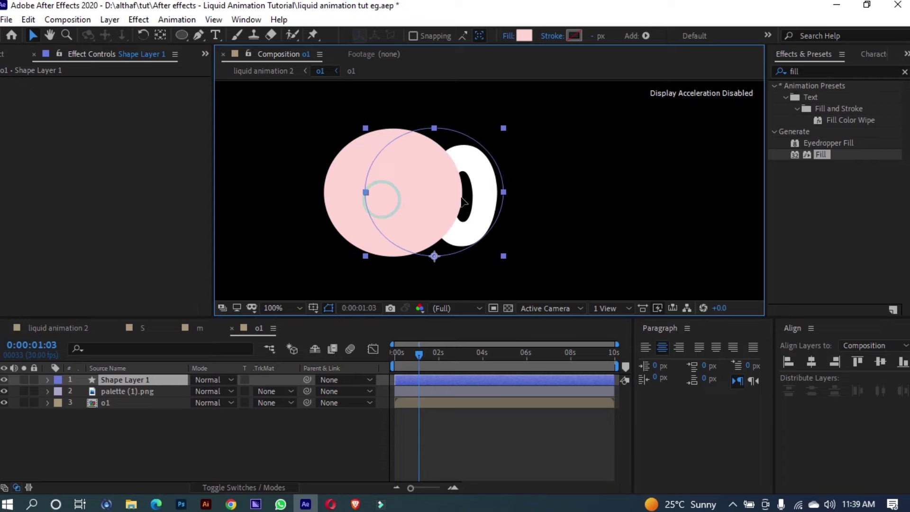
Step: Place the ellipse over the o and set its Scale keyframe at 1 second to 61.0, 70.8%
{"action": "left_click_drag", "start_coordinate": [461, 197], "coordinate": [491, 198]}
{"action": "key", "text": "u"}
{"action": "left_click_drag", "start_coordinate": [419, 355], "coordinate": [417, 355]}
{"action": "left_click_drag", "start_coordinate": [532, 192], "coordinate": [506, 192]}
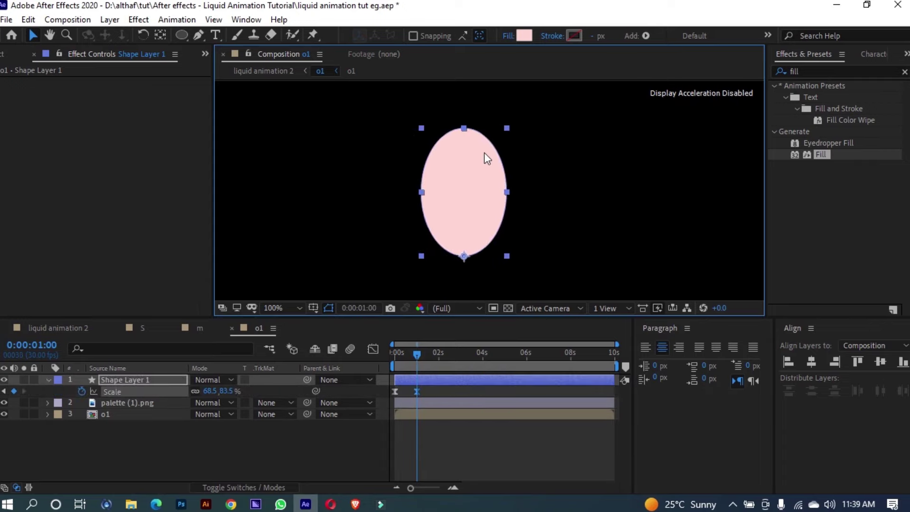
{"action": "left_click_drag", "start_coordinate": [396, 359], "coordinate": [418, 357]}
{"action": "left_click_drag", "start_coordinate": [474, 227], "coordinate": [469, 220]}
{"action": "left_click_drag", "start_coordinate": [460, 139], "coordinate": [460, 143]}
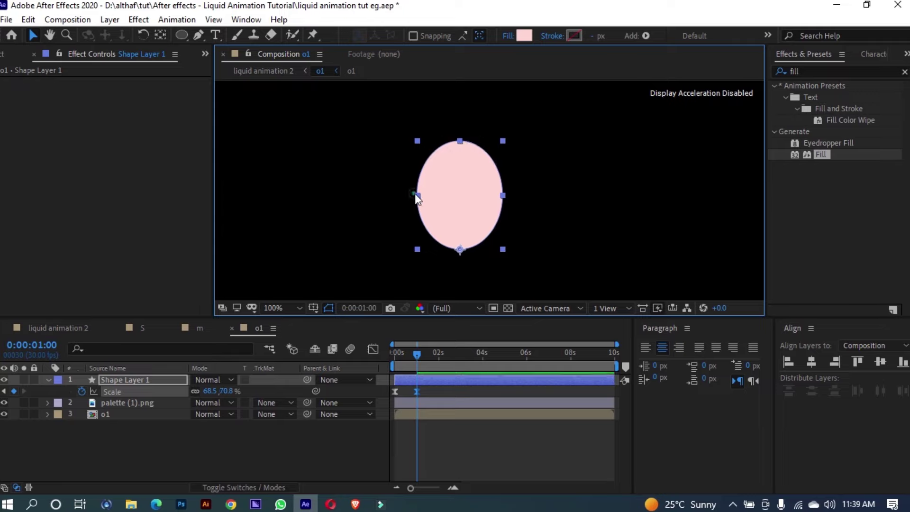
{"action": "left_click_drag", "start_coordinate": [415, 195], "coordinate": [438, 192]}
Step: Nudge the ellipse to cover the o and preview its growth from the first frame
{"action": "left_click_drag", "start_coordinate": [419, 355], "coordinate": [392, 361]}
{"action": "key", "text": "space"}
{"action": "key", "text": "space"}
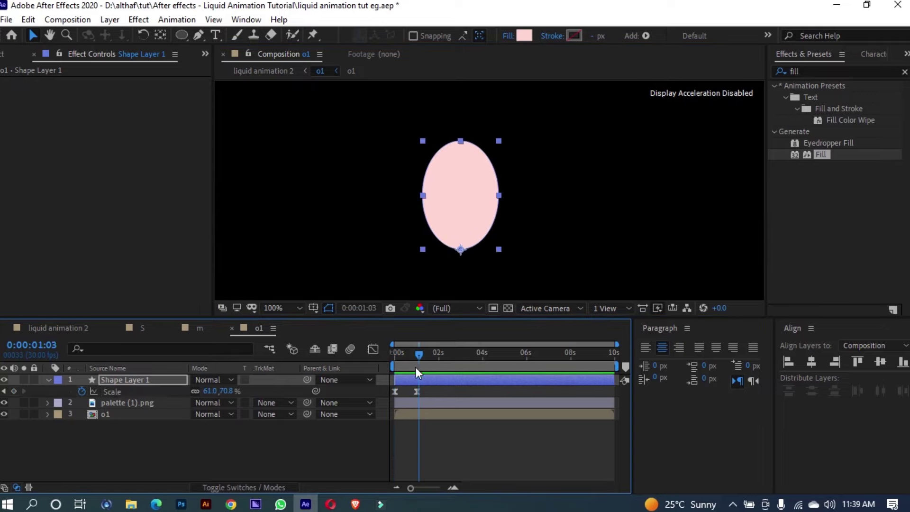
{"action": "left_click_drag", "start_coordinate": [452, 216], "coordinate": [456, 216]}
{"action": "left_click_drag", "start_coordinate": [419, 356], "coordinate": [355, 357]}
{"action": "key", "text": "space"}
{"action": "key", "text": "space"}
Step: Move the palette image above the ellipse layer in the o1 layer stack
{"action": "left_click_drag", "start_coordinate": [132, 402], "coordinate": [135, 382]}
{"action": "left_click", "coordinate": [47, 391]}
{"action": "scroll", "coordinate": [591, 187], "scroll_direction": "down", "scroll_amount": 1}
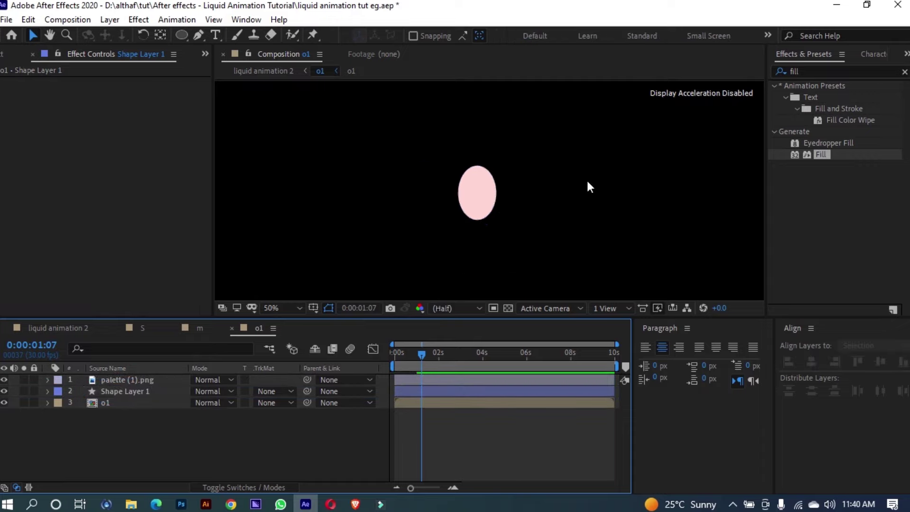
Step: Move the ellipse layer into the inner o1 composition and use it as the o layer's Alpha track matte
{"action": "left_click", "coordinate": [116, 393]}
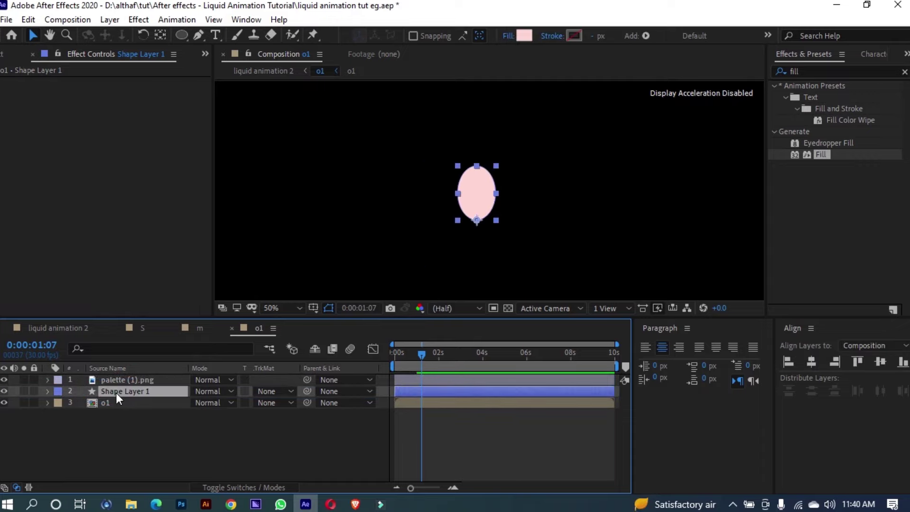
{"action": "key", "text": "ctrl+x"}
{"action": "double_click", "coordinate": [114, 393]}
{"action": "key", "text": "ctrl+v"}
{"action": "left_click", "coordinate": [276, 391]}
{"action": "left_click", "coordinate": [276, 426]}
{"action": "left_click", "coordinate": [201, 434]}
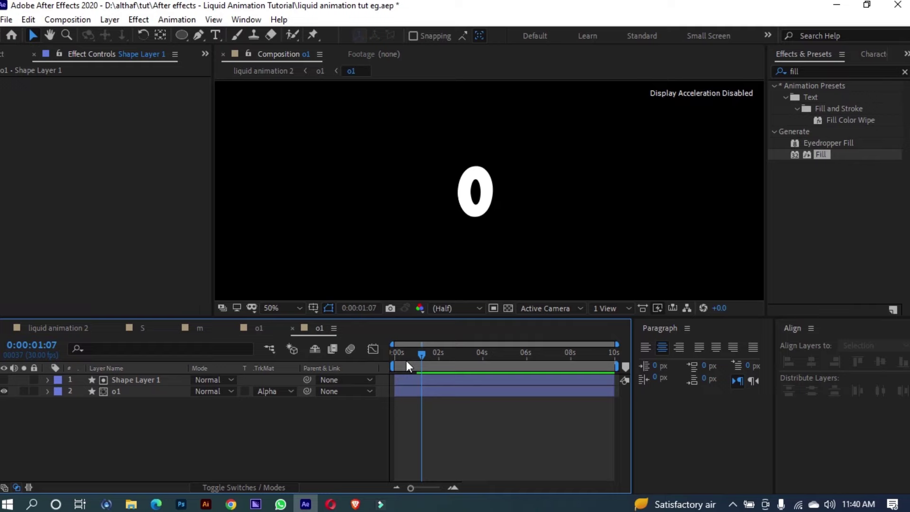
Step: Return to the outer o1 composition, duplicate the o1 layer twice and go to the first frame
{"action": "left_click", "coordinate": [292, 328]}
{"action": "left_click", "coordinate": [155, 392]}
{"action": "left_click_drag", "start_coordinate": [417, 354], "coordinate": [395, 355]}
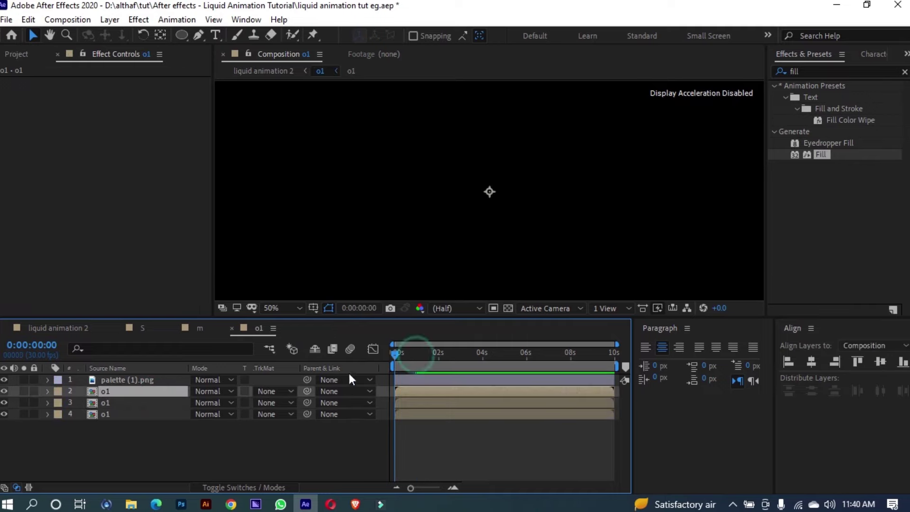
Step: Stagger the upper two o1 copies so the middle starts at frame 2 and the top one at frame 4
{"action": "left_click", "coordinate": [117, 414], "text": "shift"}
{"action": "left_click", "coordinate": [118, 413], "text": "ctrl"}
{"action": "left_click_drag", "start_coordinate": [411, 487], "coordinate": [426, 458]}
{"action": "left_click_drag", "start_coordinate": [401, 405], "coordinate": [406, 406]}
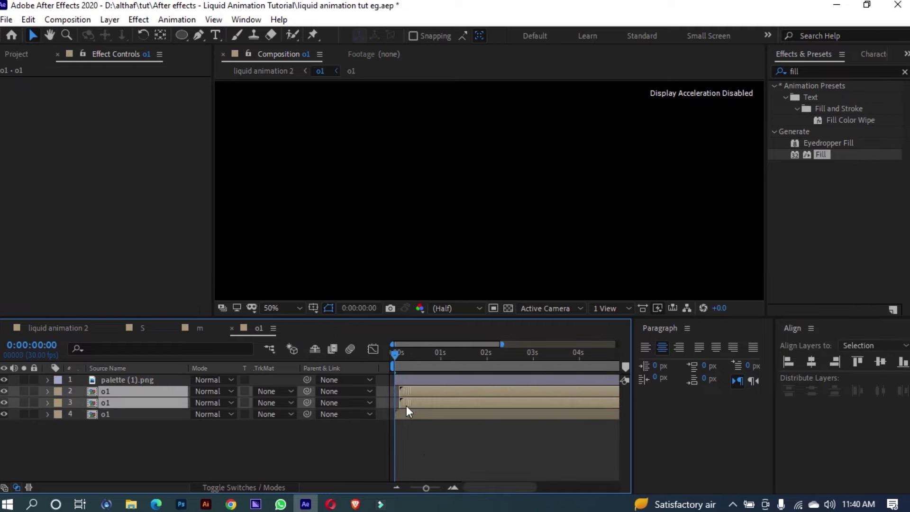
{"action": "left_click_drag", "start_coordinate": [426, 488], "coordinate": [436, 488]}
{"action": "left_click", "coordinate": [424, 391]}
{"action": "left_click_drag", "start_coordinate": [432, 402], "coordinate": [426, 402]}
{"action": "left_click_drag", "start_coordinate": [440, 393], "coordinate": [433, 392]}
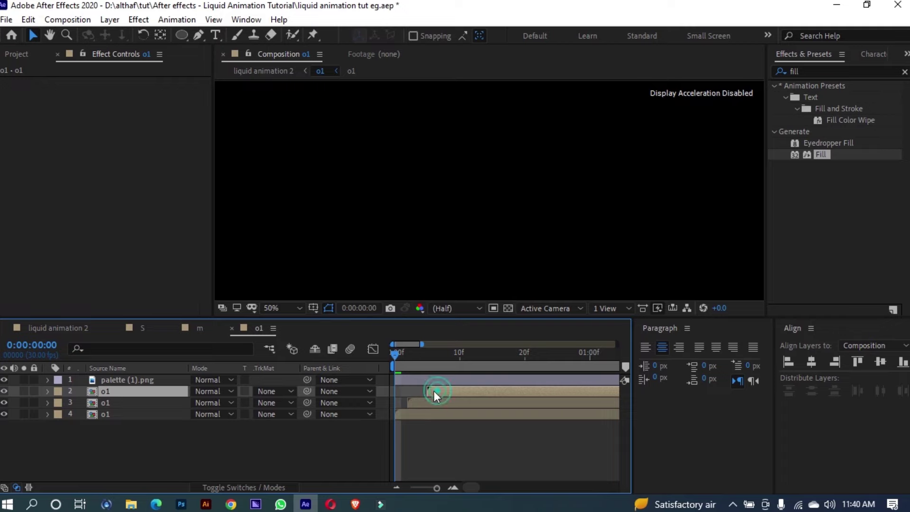
Step: Apply the Fill effect to the lower two o1 copies and sample the middle copy's color from the palette
{"action": "left_click", "coordinate": [426, 402]}
{"action": "left_click", "coordinate": [424, 414], "text": "shift"}
{"action": "double_click", "coordinate": [825, 153]}
{"action": "scroll", "coordinate": [664, 237], "scroll_direction": "down", "scroll_amount": 2}
{"action": "left_click", "coordinate": [228, 445]}
{"action": "left_click", "coordinate": [143, 402]}
{"action": "left_click", "coordinate": [139, 117]}
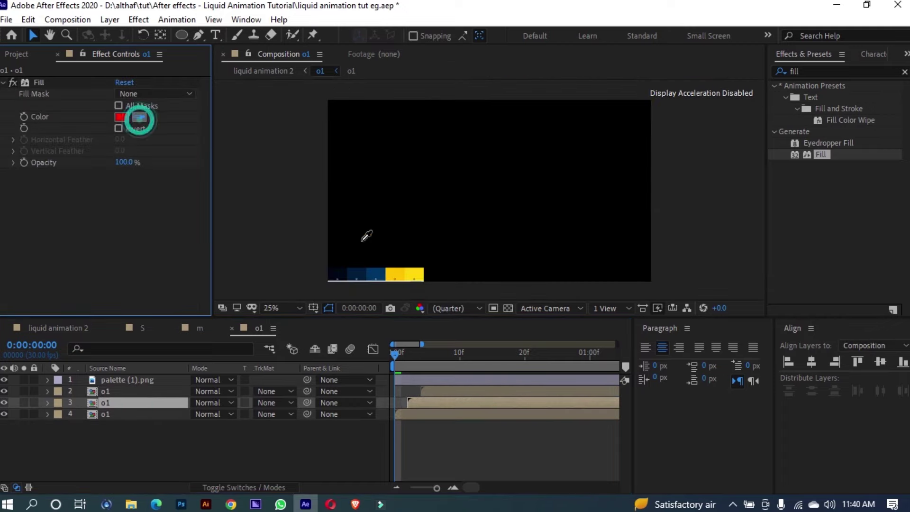
{"action": "left_click", "coordinate": [370, 267]}
Step: Set the bottom o1 copy's Fill color to the medium blue of the palette's third swatch and preview the reveal
{"action": "left_click", "coordinate": [134, 415]}
{"action": "left_click", "coordinate": [138, 117]}
{"action": "left_click", "coordinate": [378, 269]}
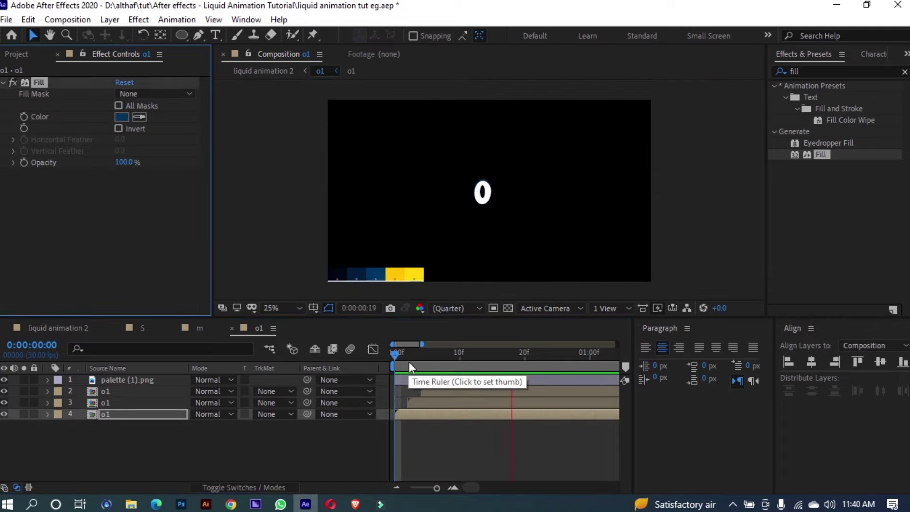
Step: Open the inner o1 composition and copy its ellipse matte layer
{"action": "left_click", "coordinate": [103, 328]}
{"action": "left_click", "coordinate": [260, 329]}
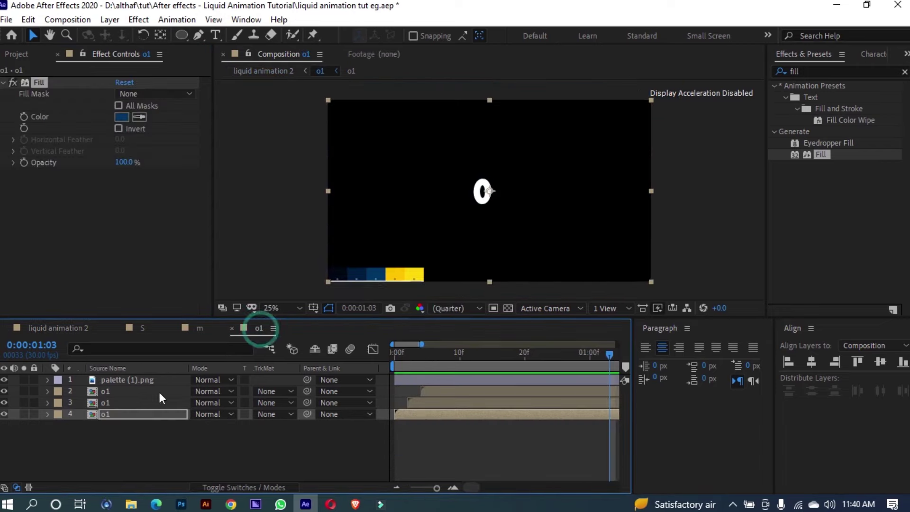
{"action": "double_click", "coordinate": [140, 402]}
{"action": "left_click", "coordinate": [149, 390]}
{"action": "left_click", "coordinate": [150, 380]}
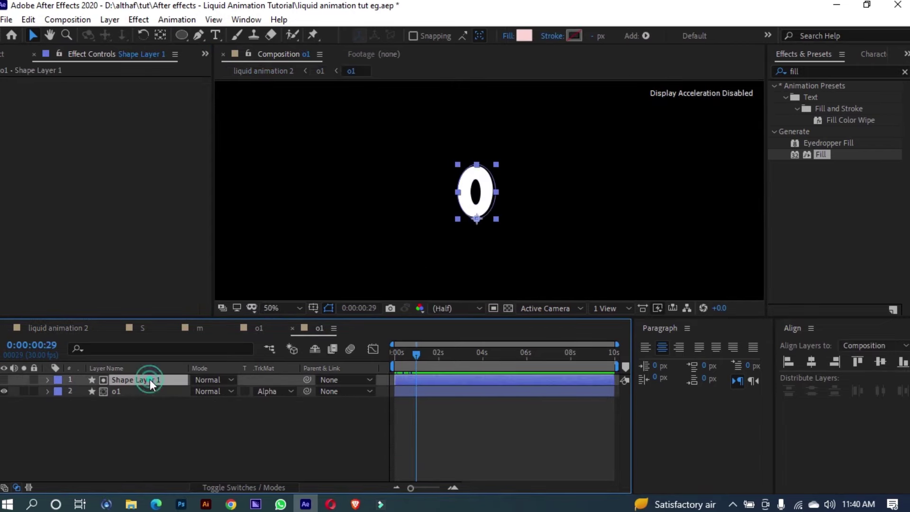
Step: Close the finished letter compositions and open the second o's composition, o2
{"action": "left_click", "coordinate": [232, 328]}
{"action": "left_click", "coordinate": [231, 328]}
{"action": "left_click", "coordinate": [119, 328]}
{"action": "left_click", "coordinate": [119, 328]}
{"action": "double_click", "coordinate": [114, 413]}
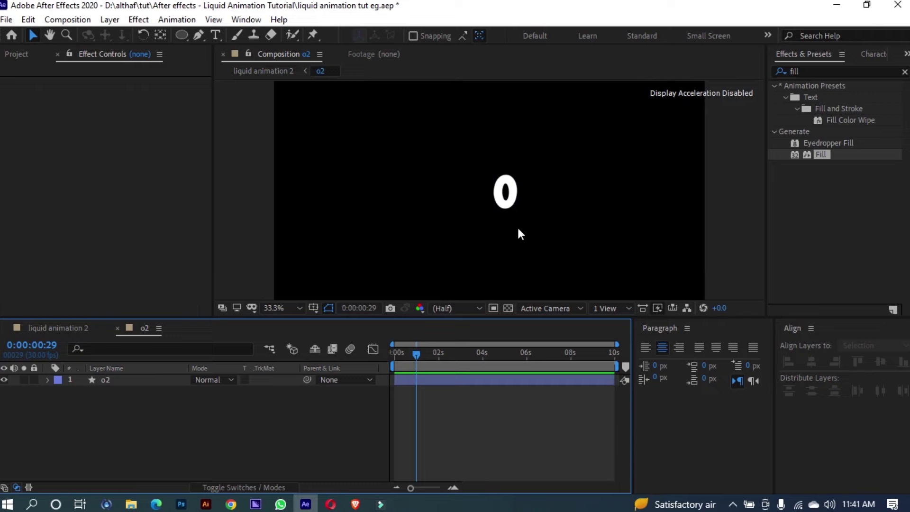
Step: Paste the ellipse into o2, align it over the letter and use it as the o2 layer's Alpha track matte
{"action": "scroll", "coordinate": [501, 228], "scroll_direction": "up", "scroll_amount": 2}
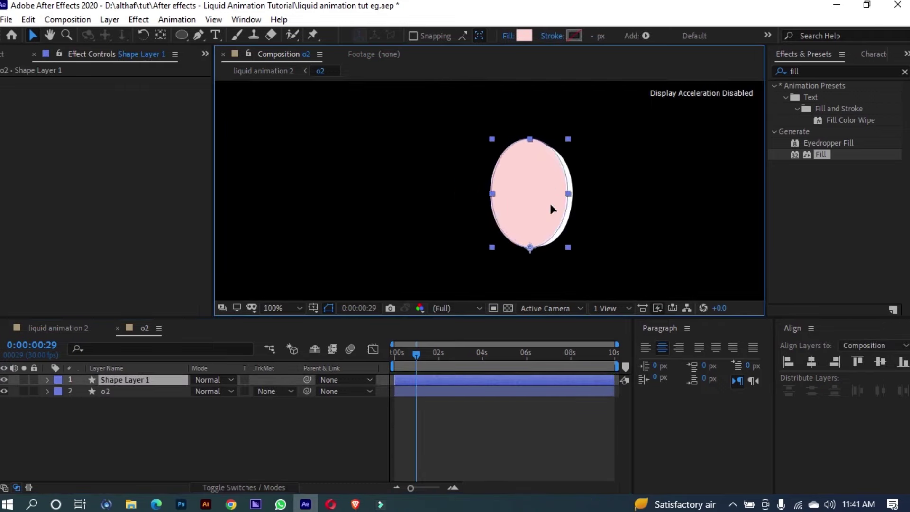
{"action": "left_click", "coordinate": [4, 379]}
{"action": "left_click", "coordinate": [4, 380]}
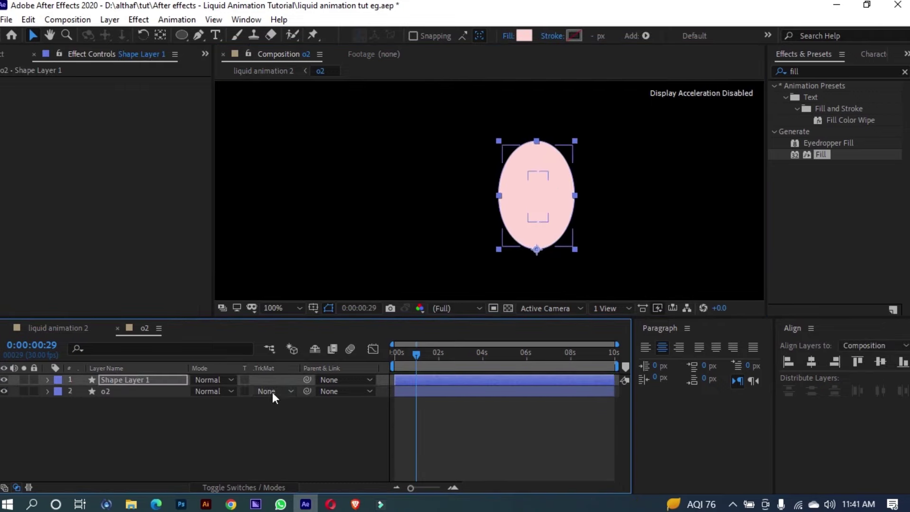
{"action": "left_click", "coordinate": [274, 392]}
{"action": "left_click", "coordinate": [303, 425]}
Step: Pre-compose the ellipse and the letter layer together as o2
{"action": "left_click_drag", "start_coordinate": [171, 442], "coordinate": [144, 346]}
{"action": "key", "text": "ctrl+shift+c"}
{"action": "type", "text": "o2"}
{"action": "key", "text": "Return"}
Step: Duplicate the o2 precomp twice and stagger the start times of the upper copies
{"action": "key", "text": "ctrl+d"}
{"action": "key", "text": "ctrl+d"}
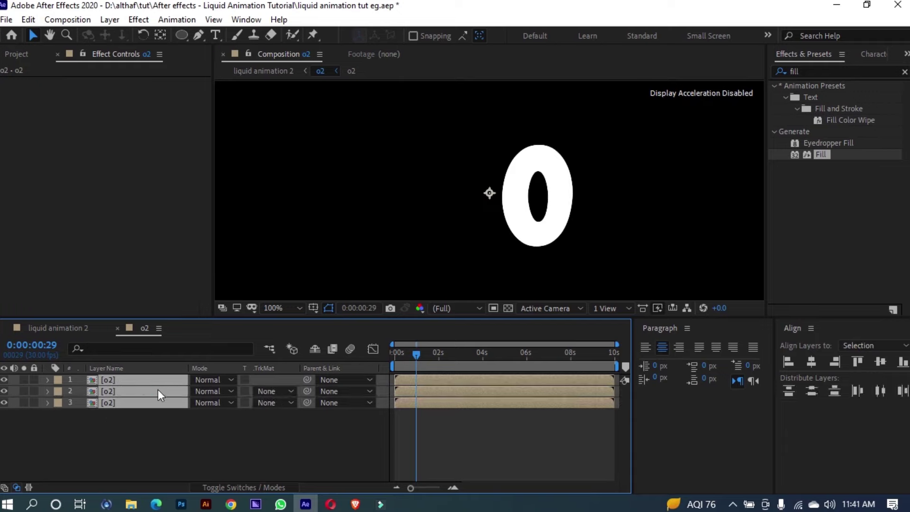
{"action": "left_click_drag", "start_coordinate": [403, 392], "coordinate": [413, 377]}
Step: Copy the palette image from the main composition into the o2 composition
{"action": "left_click", "coordinate": [58, 327]}
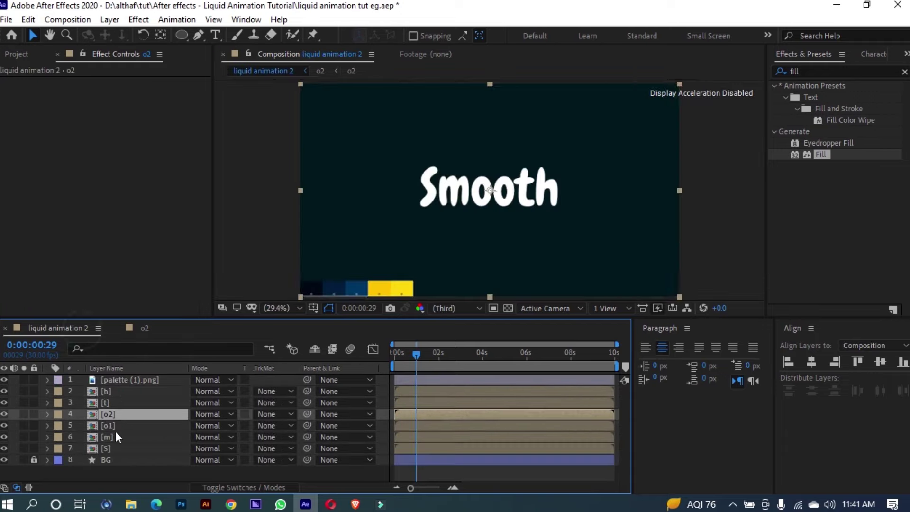
{"action": "left_click", "coordinate": [123, 376]}
{"action": "key", "text": "ctrl+c"}
{"action": "left_click", "coordinate": [145, 327]}
{"action": "key", "text": "ctrl+v"}
Step: Apply the Fill effect to the lower two o2 copies and sample the middle copy's color from the palette's first swatch
{"action": "scroll", "coordinate": [472, 201], "scroll_direction": "down", "scroll_amount": 4}
{"action": "left_click_drag", "start_coordinate": [116, 428], "coordinate": [124, 402]}
{"action": "double_click", "coordinate": [823, 155]}
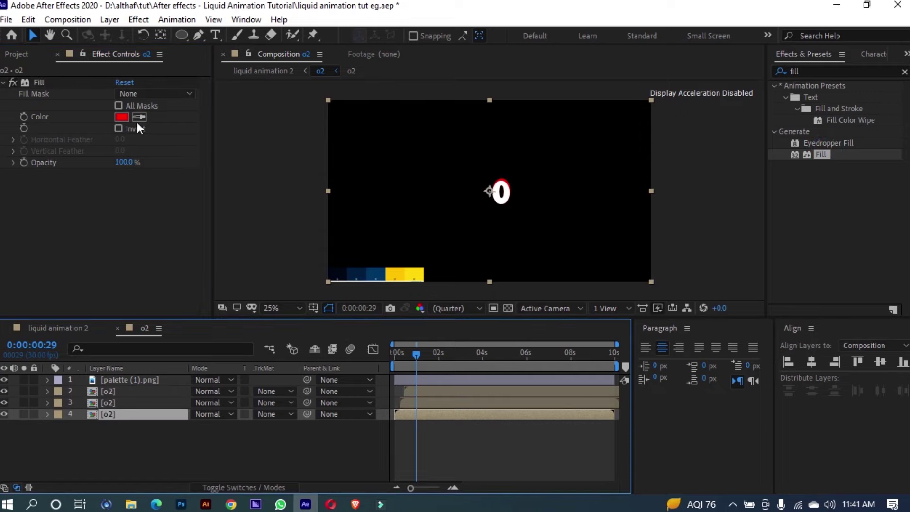
{"action": "left_click", "coordinate": [108, 402]}
{"action": "left_click", "coordinate": [139, 117]}
{"action": "left_click", "coordinate": [335, 271]}
{"action": "mouse_move", "coordinate": [417, 353]}
{"action": "left_mouse_down"}
{"action": "mouse_move", "coordinate": [386, 365]}
{"action": "mouse_move", "coordinate": [426, 361]}
{"action": "left_mouse_up"}
Step: Open the t composition from the main composition and paste the palette image into it
{"action": "left_click", "coordinate": [76, 329]}
{"action": "double_click", "coordinate": [140, 403]}
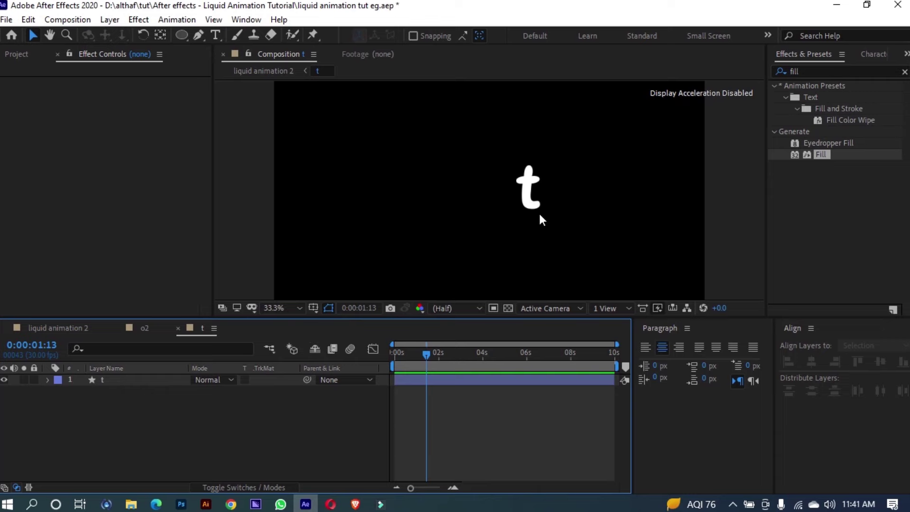
{"action": "key", "text": "ctrl+v"}
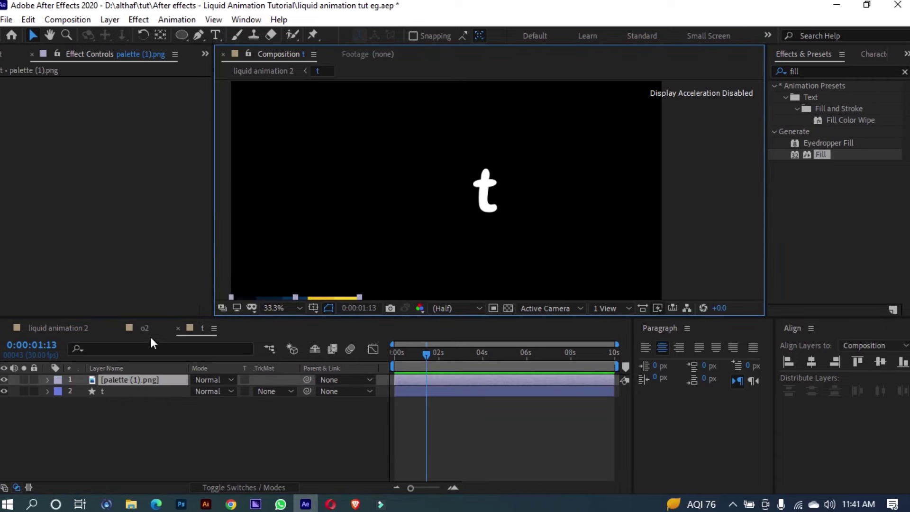
Step: Copy the ellipse matte layer from the inner o2 composition into the t composition
{"action": "left_click", "coordinate": [145, 329]}
{"action": "double_click", "coordinate": [136, 388]}
{"action": "left_click", "coordinate": [140, 380]}
{"action": "left_click", "coordinate": [204, 331]}
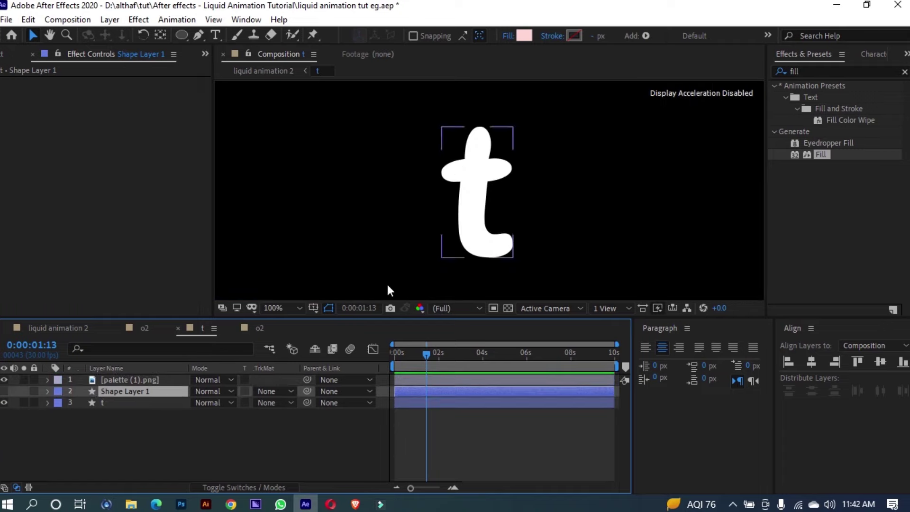
Step: Show the ellipse, place it over the t and set its Scale keyframe at 1 second to 73.9, 91.8%
{"action": "left_click", "coordinate": [5, 392]}
{"action": "left_click_drag", "start_coordinate": [399, 209], "coordinate": [481, 214]}
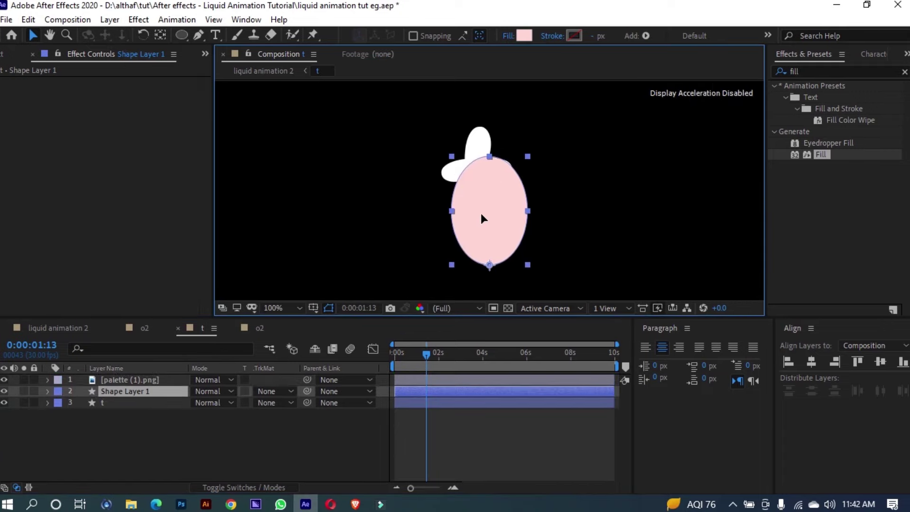
{"action": "key", "text": "s"}
{"action": "left_click_drag", "start_coordinate": [426, 354], "coordinate": [417, 354]}
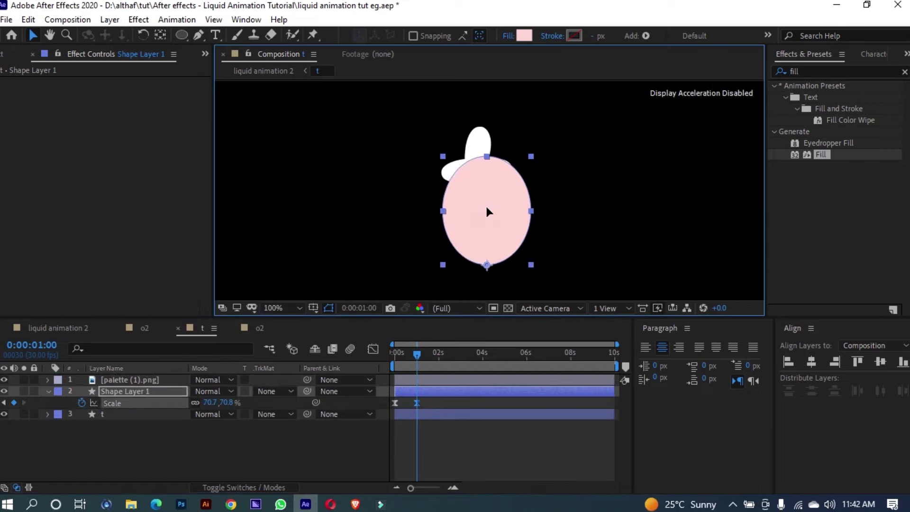
{"action": "mouse_move", "coordinate": [487, 212]}
{"action": "left_mouse_down"}
{"action": "mouse_move", "coordinate": [467, 216]}
{"action": "mouse_move", "coordinate": [479, 213]}
{"action": "left_mouse_up"}
{"action": "left_click_drag", "start_coordinate": [478, 158], "coordinate": [479, 147]}
{"action": "mouse_move", "coordinate": [477, 206]}
{"action": "left_mouse_down"}
{"action": "mouse_move", "coordinate": [478, 196]}
{"action": "mouse_move", "coordinate": [483, 203]}
{"action": "left_mouse_up"}
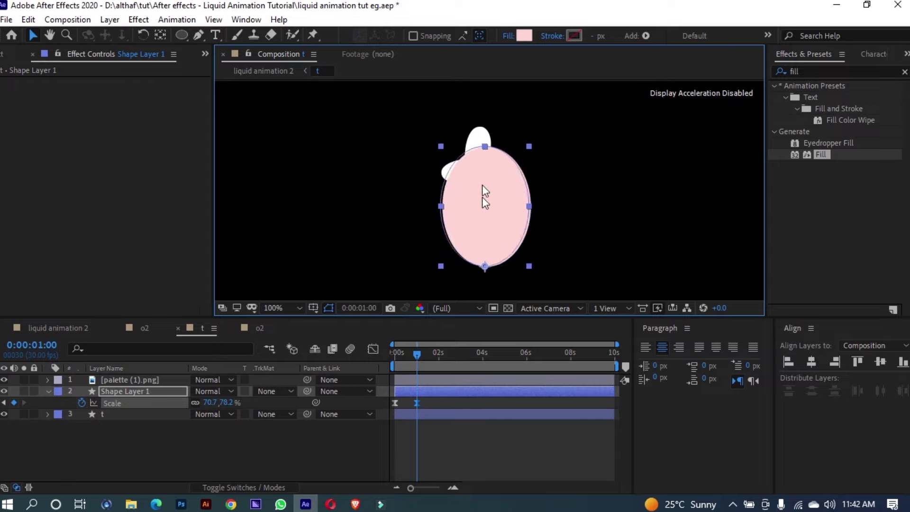
{"action": "left_click_drag", "start_coordinate": [483, 147], "coordinate": [481, 127]}
{"action": "left_click_drag", "start_coordinate": [441, 196], "coordinate": [439, 195]}
Step: Move the ellipse's anchor point to its lower-right edge and scrub through the growth from the first frame
{"action": "key", "text": "y"}
{"action": "left_click_drag", "start_coordinate": [484, 265], "coordinate": [486, 267]}
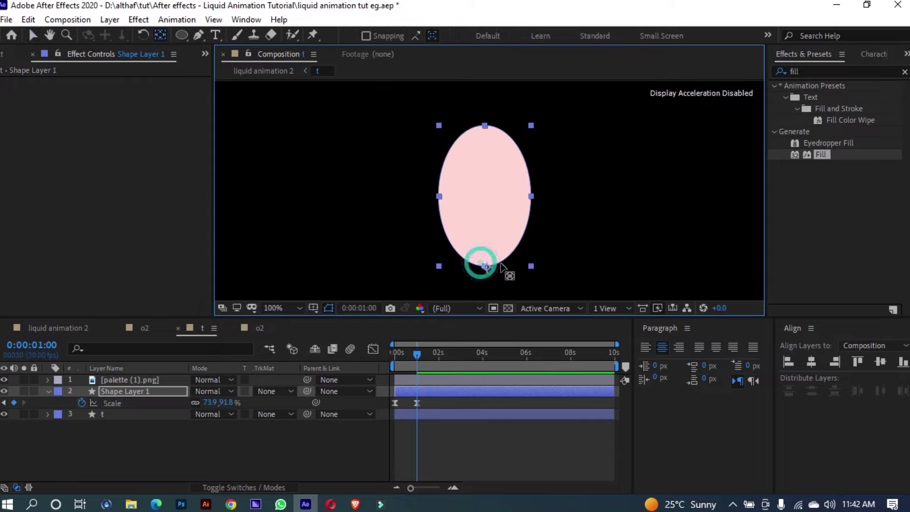
{"action": "left_click_drag", "start_coordinate": [396, 359], "coordinate": [420, 366]}
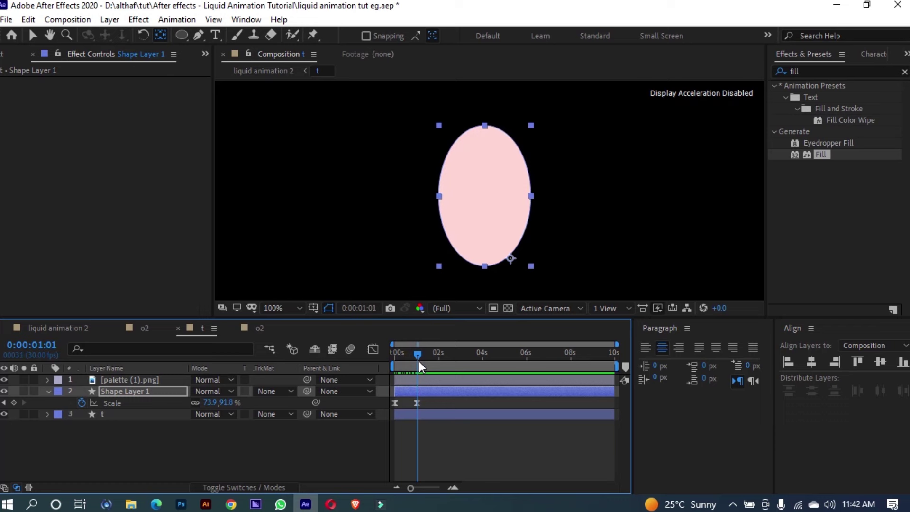
Step: Use the ellipse as the t layer's alpha matte and pre-compose both layers under the name t
{"action": "left_click", "coordinate": [275, 414]}
{"action": "left_click", "coordinate": [303, 357]}
{"action": "left_click_drag", "start_coordinate": [158, 459], "coordinate": [147, 393]}
{"action": "key", "text": "ctrl+shift+c"}
{"action": "type", "text": "t"}
{"action": "key", "text": "Return"}
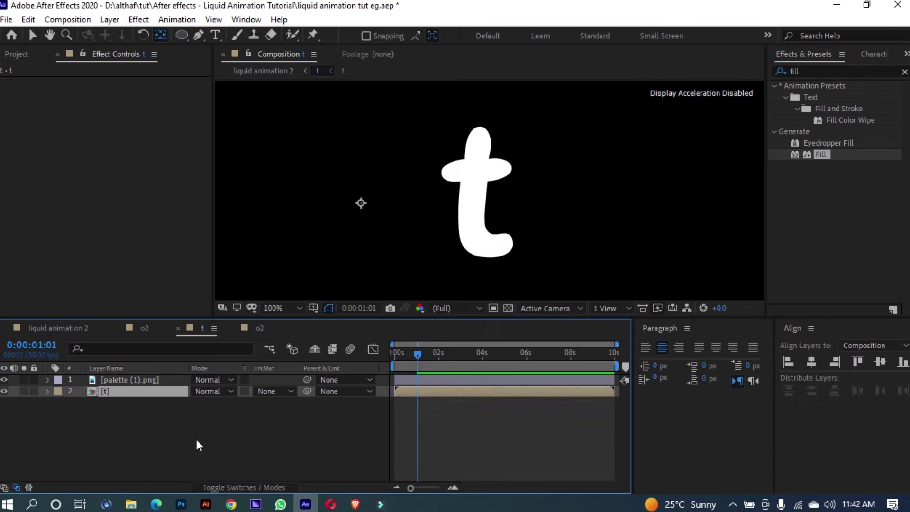
Step: Duplicate the pre-composed t layer twice and stagger the upper two copies to start at about 2 and 5 frames
{"action": "key", "text": "ctrl+d"}
{"action": "key", "text": "ctrl+d"}
{"action": "left_click", "coordinate": [122, 406], "text": "shift"}
{"action": "key", "text": "v"}
{"action": "left_click_drag", "start_coordinate": [411, 488], "coordinate": [416, 488]}
{"action": "left_click_drag", "start_coordinate": [404, 404], "coordinate": [421, 393]}
{"action": "left_click", "coordinate": [455, 487]}
{"action": "left_click", "coordinate": [455, 488]}
{"action": "left_click", "coordinate": [411, 402], "text": "ctrl"}
Step: Apply the Fill effect to the lower two t copies
{"action": "left_click", "coordinate": [415, 403]}
{"action": "left_click", "coordinate": [412, 414], "text": "shift"}
{"action": "double_click", "coordinate": [821, 155]}
{"action": "scroll", "coordinate": [358, 199], "scroll_direction": "down", "scroll_amount": 2}
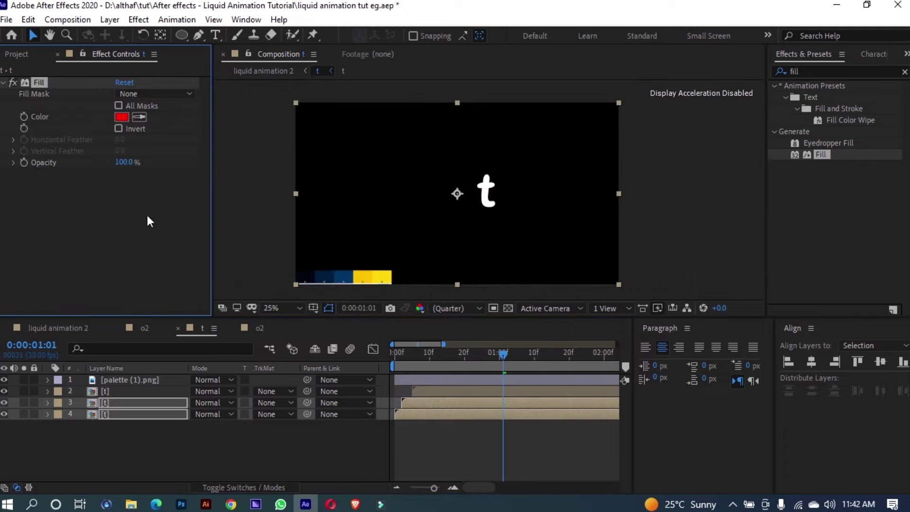
Step: Sample palette blue for the middle t copy's Fill and palette yellow for the bottom copy's, and preview the t reveal
{"action": "left_click", "coordinate": [115, 403]}
{"action": "left_click", "coordinate": [139, 117]}
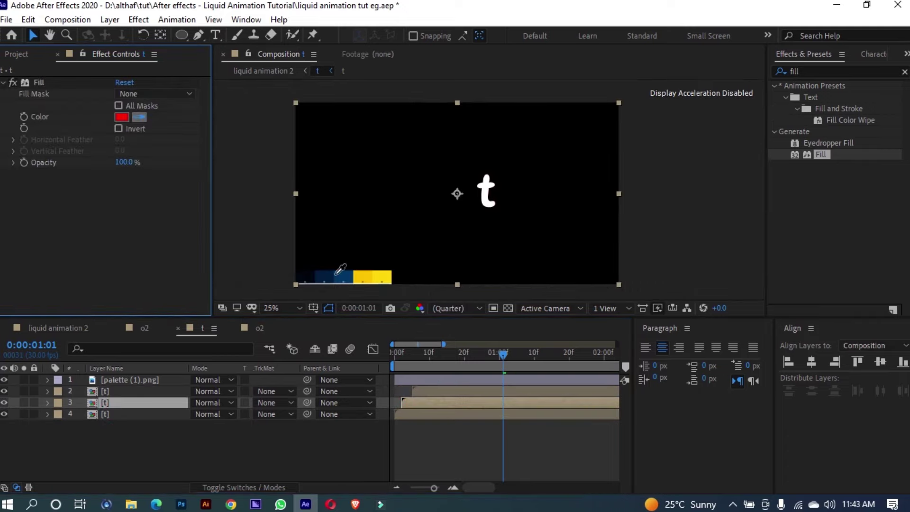
{"action": "left_click", "coordinate": [342, 276]}
{"action": "left_click", "coordinate": [142, 414]}
{"action": "left_click", "coordinate": [139, 117]}
{"action": "left_click", "coordinate": [383, 277]}
{"action": "left_click", "coordinate": [399, 359]}
{"action": "key", "text": "space"}
{"action": "left_click", "coordinate": [394, 357]}
{"action": "key", "text": "space"}
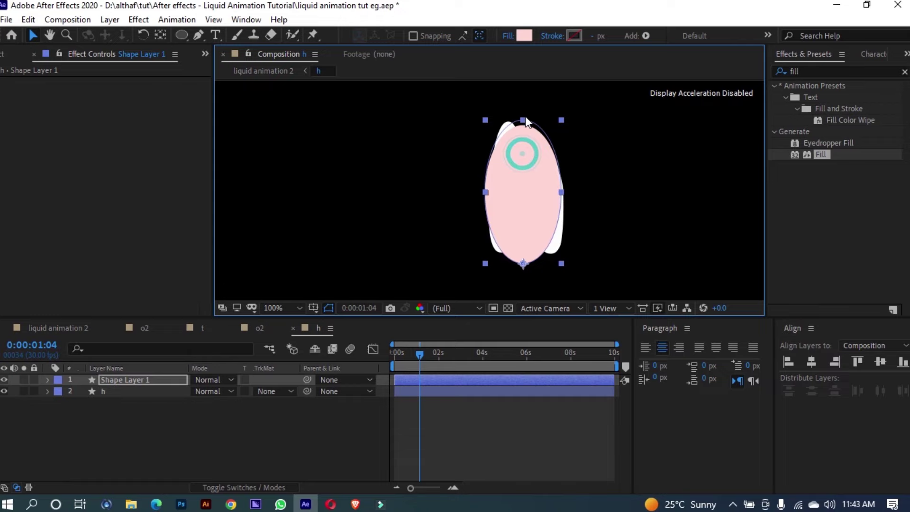
Step: In the h composition, enlarge the ellipse to cover the whole h and set it as the h layer's alpha matte
{"action": "left_click_drag", "start_coordinate": [561, 192], "coordinate": [579, 192]}
{"action": "mouse_move", "coordinate": [527, 128]}
{"action": "left_mouse_down"}
{"action": "mouse_move", "coordinate": [533, 134]}
{"action": "mouse_move", "coordinate": [528, 112]}
{"action": "left_mouse_up"}
{"action": "left_click", "coordinate": [276, 391]}
{"action": "left_click", "coordinate": [297, 421]}
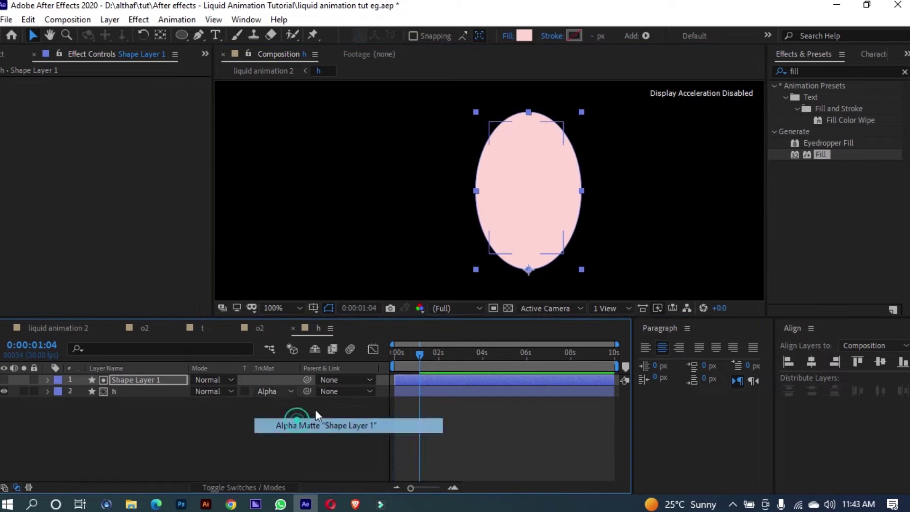
Step: Preview the h reveal and set the ellipse's Scale keyframe at 1 second to 88.6, 102.8%
{"action": "key", "text": "Home"}
{"action": "key", "text": "space"}
{"action": "key", "text": "space"}
{"action": "key", "text": "u"}
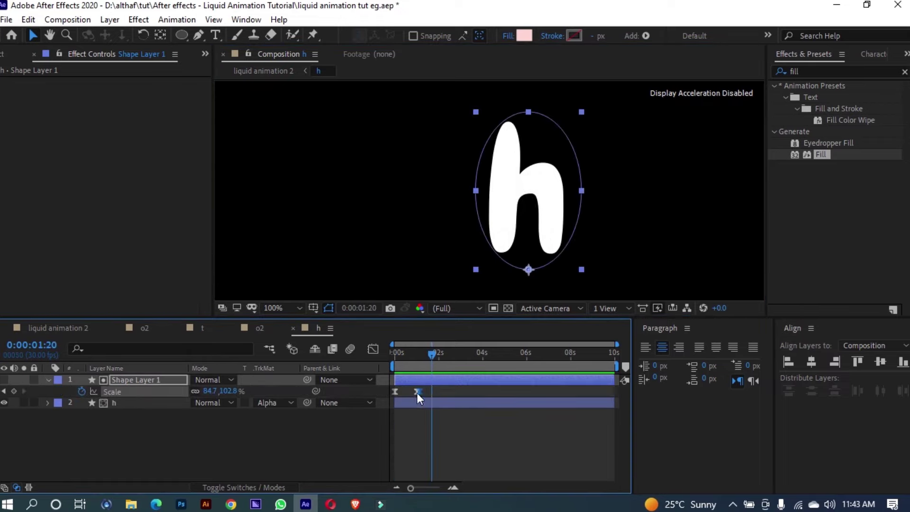
{"action": "left_click", "coordinate": [417, 367]}
{"action": "left_click", "coordinate": [538, 137]}
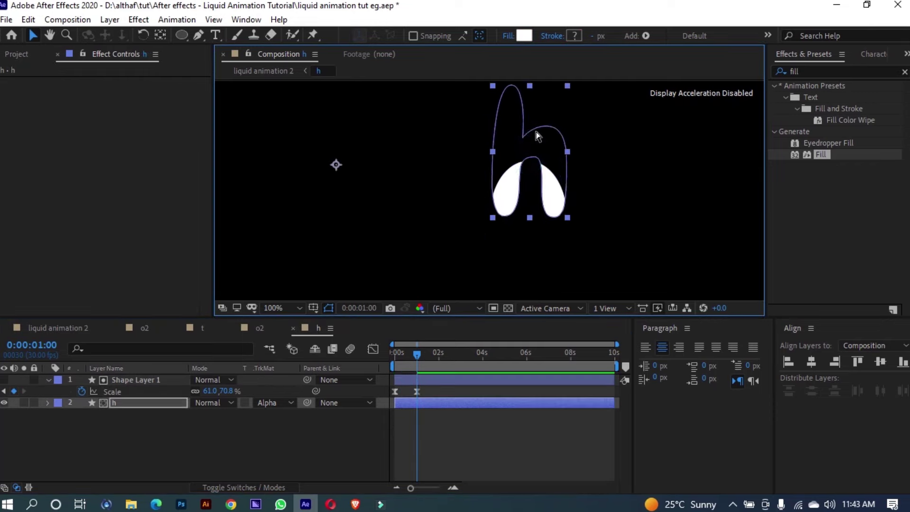
{"action": "key", "text": "ctrl+z"}
{"action": "left_click_drag", "start_coordinate": [225, 391], "coordinate": [246, 389]}
Step: Pre-compose the ellipse and h layers as h and duplicate the resulting layer twice
{"action": "left_click_drag", "start_coordinate": [152, 458], "coordinate": [135, 349]}
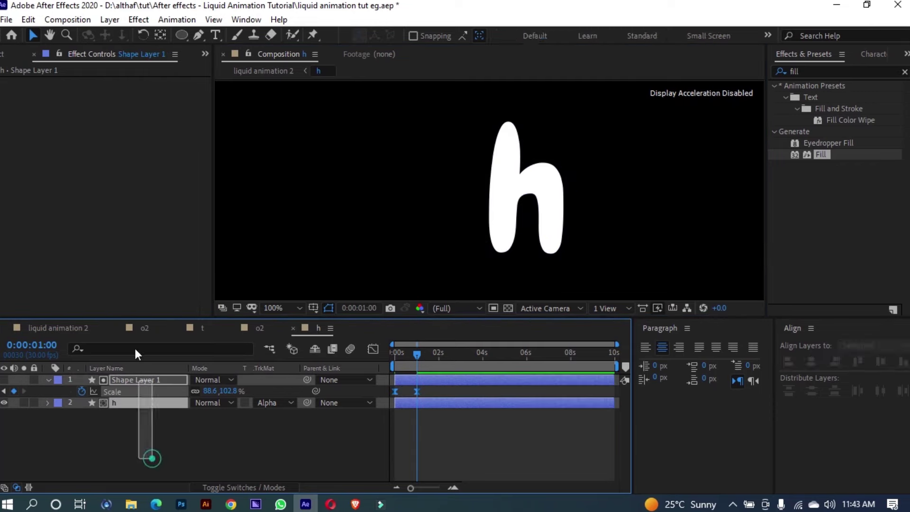
{"action": "key", "text": "ctrl+shift+c"}
{"action": "type", "text": "h"}
{"action": "key", "text": "Return"}
{"action": "key", "text": "ctrl+d"}
{"action": "key", "text": "ctrl+d"}
{"action": "key", "text": "ctrl+a"}
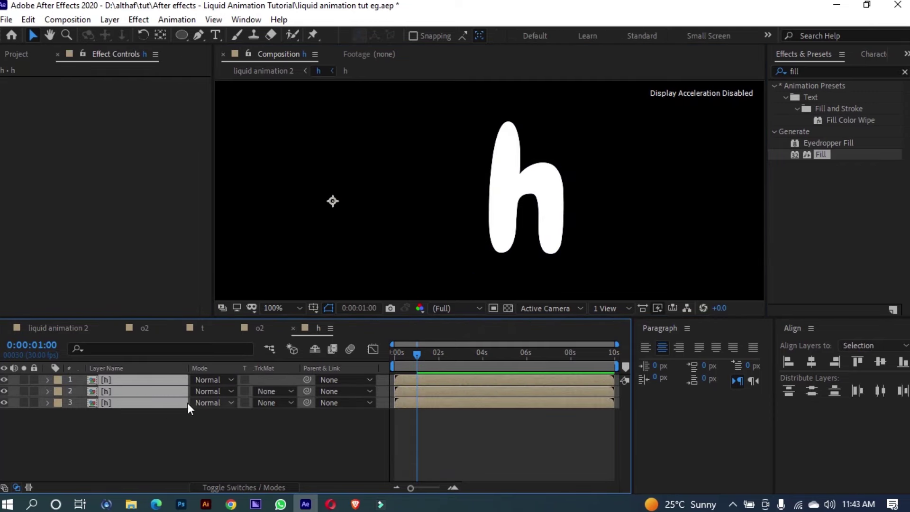
Step: Stagger the starts of the upper two h copies by a few frames each and apply Fill to the lower two copies
{"action": "left_click", "coordinate": [440, 449]}
{"action": "left_click_drag", "start_coordinate": [411, 487], "coordinate": [426, 488]}
{"action": "key", "text": "Home"}
{"action": "left_click", "coordinate": [410, 381]}
{"action": "left_click", "coordinate": [411, 390], "text": "shift"}
{"action": "key", "text": "alt+Page_Down"}
{"action": "key", "text": "alt+Page_Down"}
{"action": "left_click", "coordinate": [410, 381]}
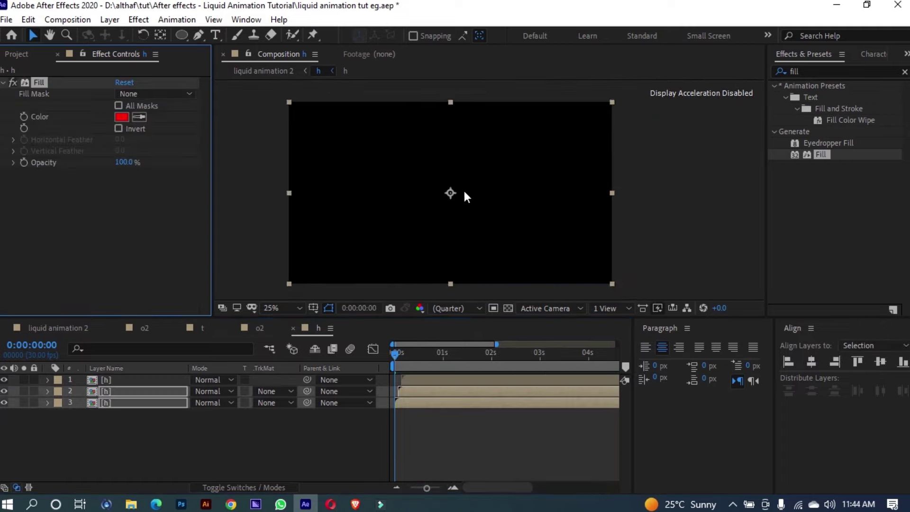
Step: Copy the palette image from the t composition into h and sample the middle h copy's Fill colour from it
{"action": "left_click", "coordinate": [260, 328]}
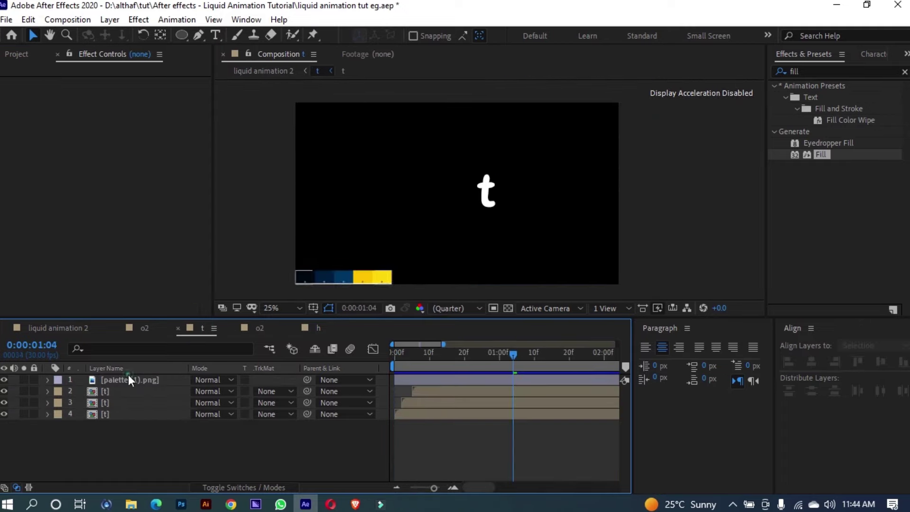
{"action": "key", "text": "Home"}
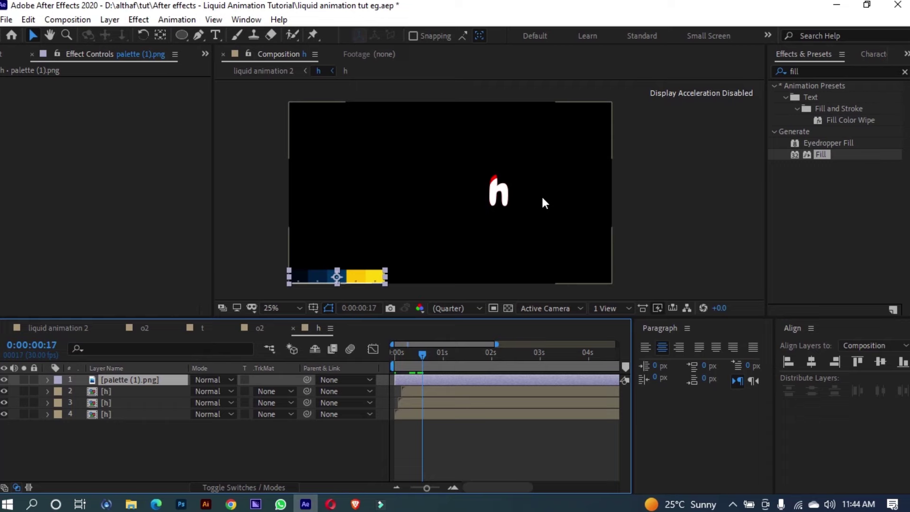
{"action": "left_click", "coordinate": [109, 414]}
{"action": "left_click", "coordinate": [119, 402]}
{"action": "left_click", "coordinate": [136, 116]}
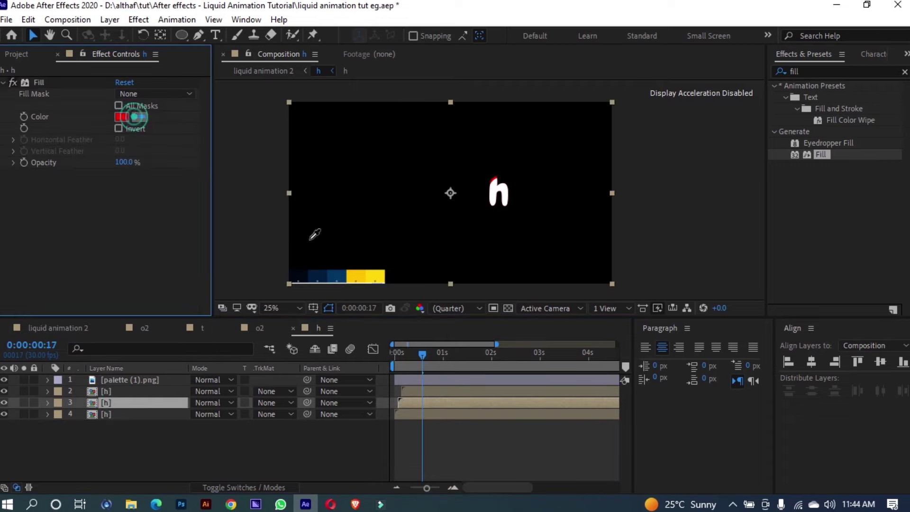
{"action": "left_click", "coordinate": [148, 379]}
Step: Hide the palette image in the main, o2, t and o1 compositions and return to the main composition
{"action": "left_click", "coordinate": [76, 328]}
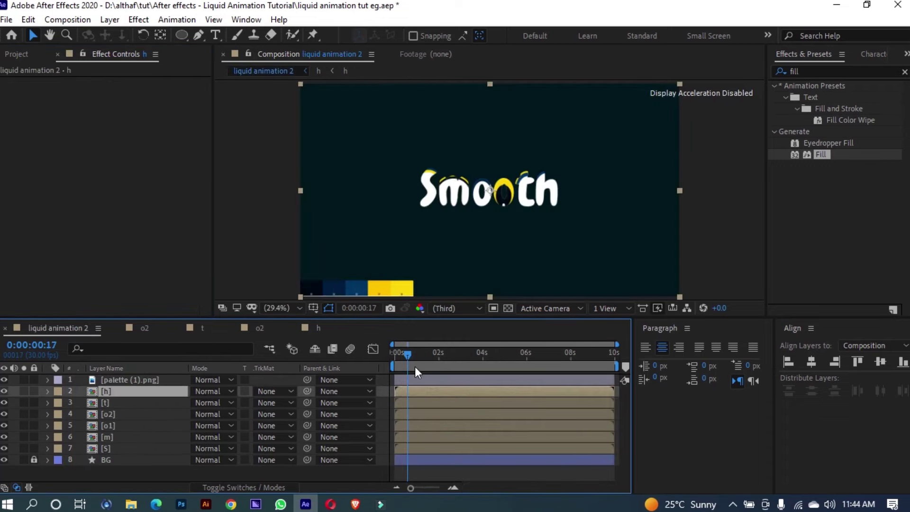
{"action": "left_click", "coordinate": [4, 380]}
{"action": "left_click", "coordinate": [144, 329]}
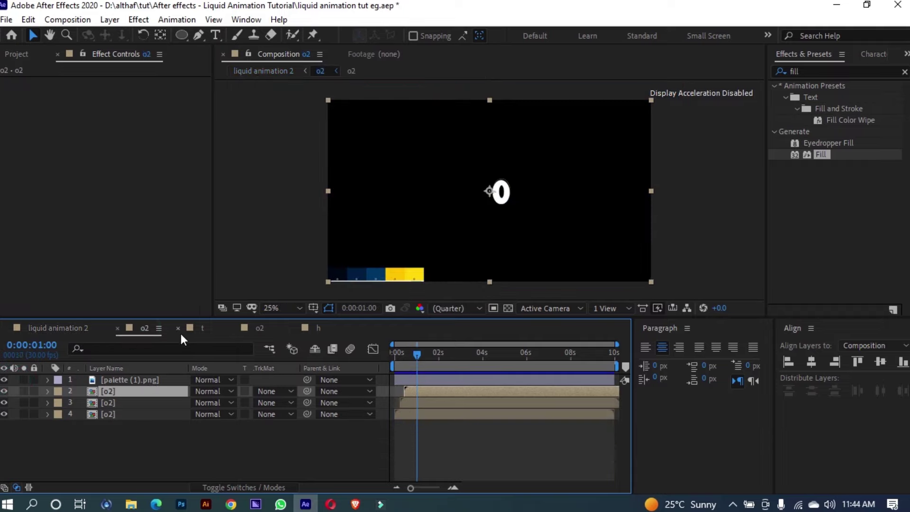
{"action": "left_click", "coordinate": [6, 380]}
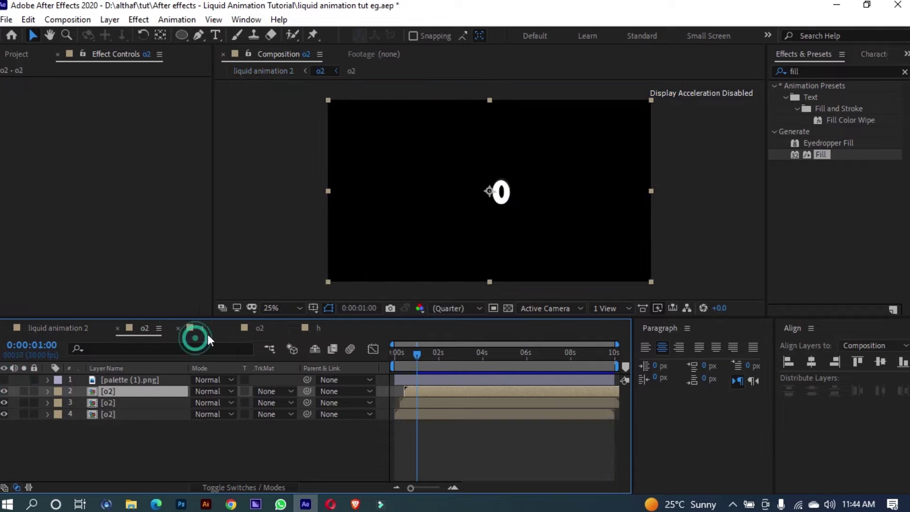
{"action": "left_click", "coordinate": [207, 334]}
{"action": "left_click", "coordinate": [3, 379]}
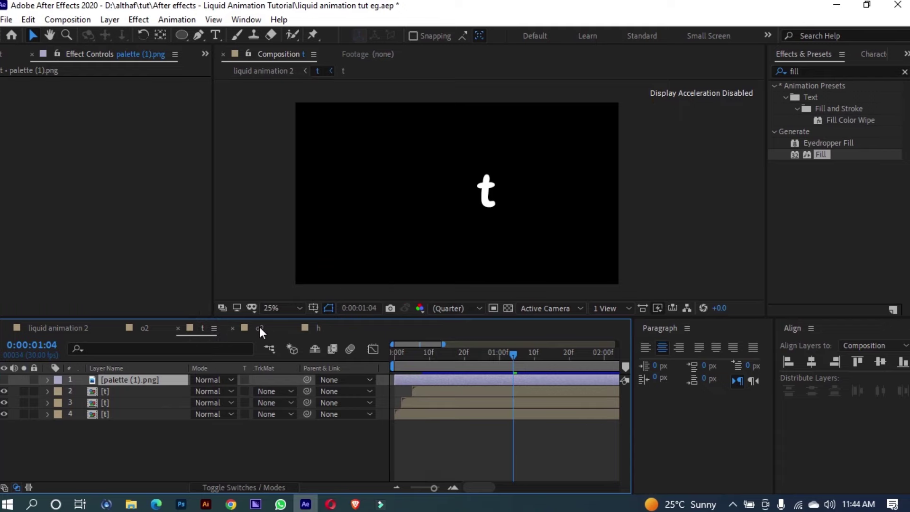
{"action": "left_click", "coordinate": [260, 327]}
{"action": "left_click", "coordinate": [73, 331]}
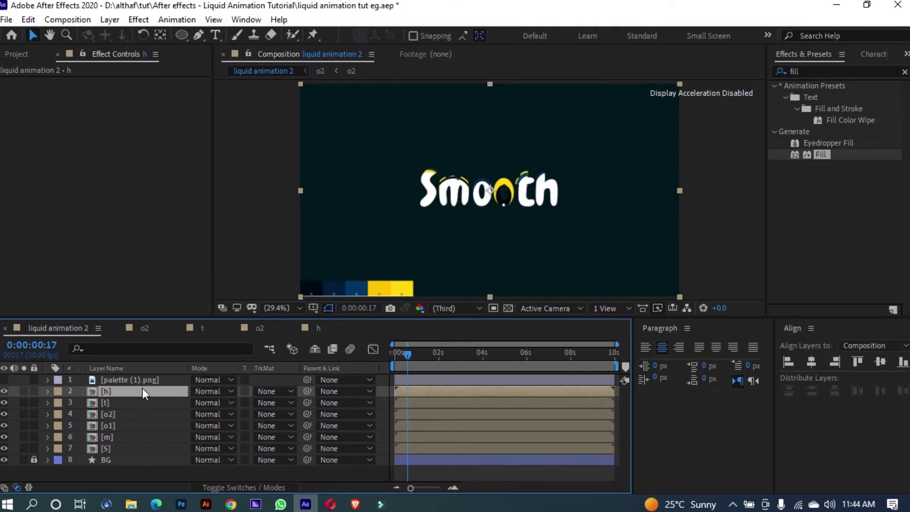
{"action": "left_click_drag", "start_coordinate": [4, 391], "coordinate": [4, 414]}
{"action": "double_click", "coordinate": [96, 424]}
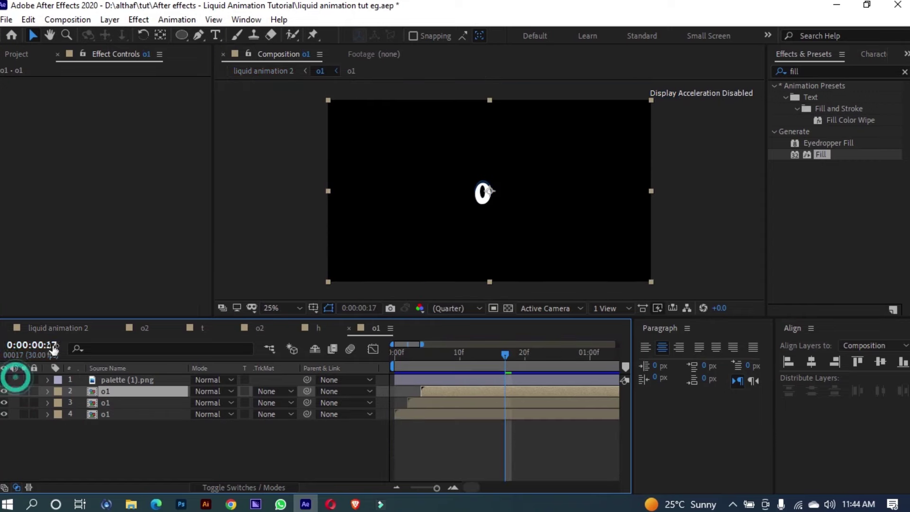
{"action": "left_click", "coordinate": [61, 328]}
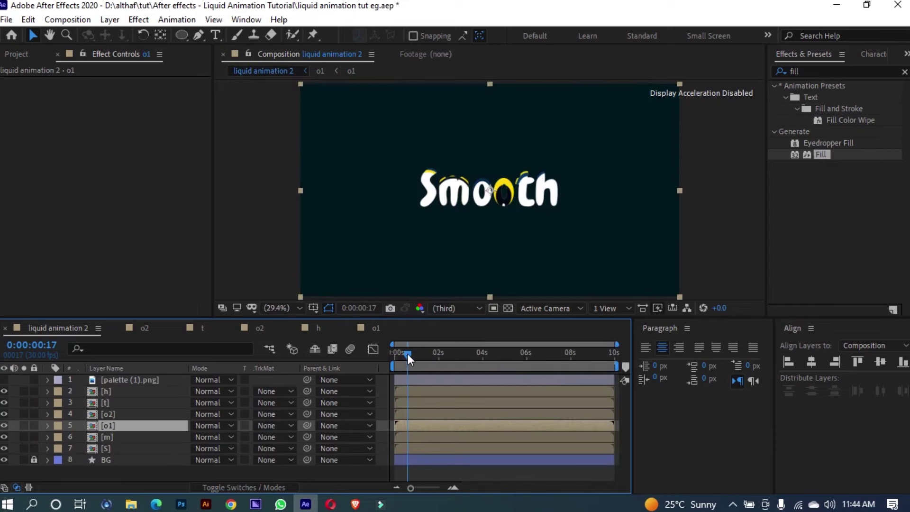
Step: Play the main composition from the first frame to examine how all the Smooth letters are revealed
{"action": "left_click_drag", "start_coordinate": [407, 354], "coordinate": [391, 354]}
{"action": "key", "text": "space"}
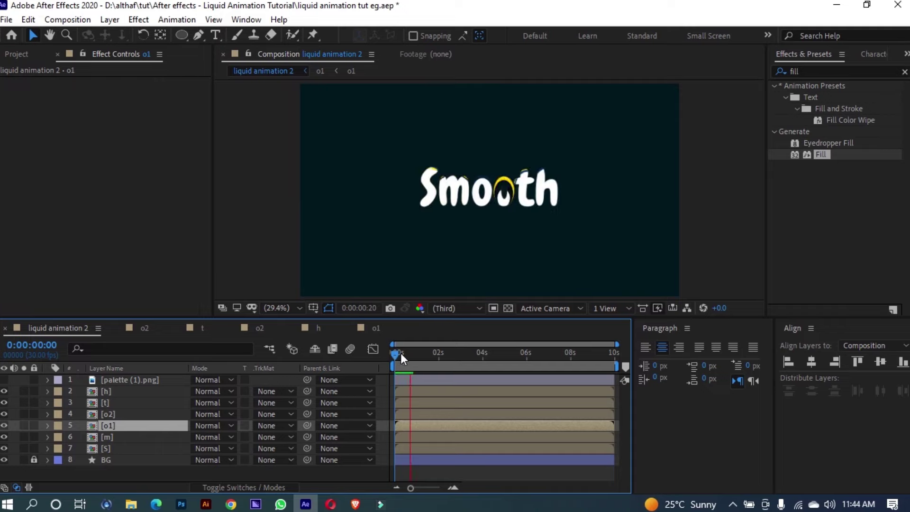
{"action": "key", "text": "space"}
{"action": "left_click_drag", "start_coordinate": [422, 355], "coordinate": [322, 355]}
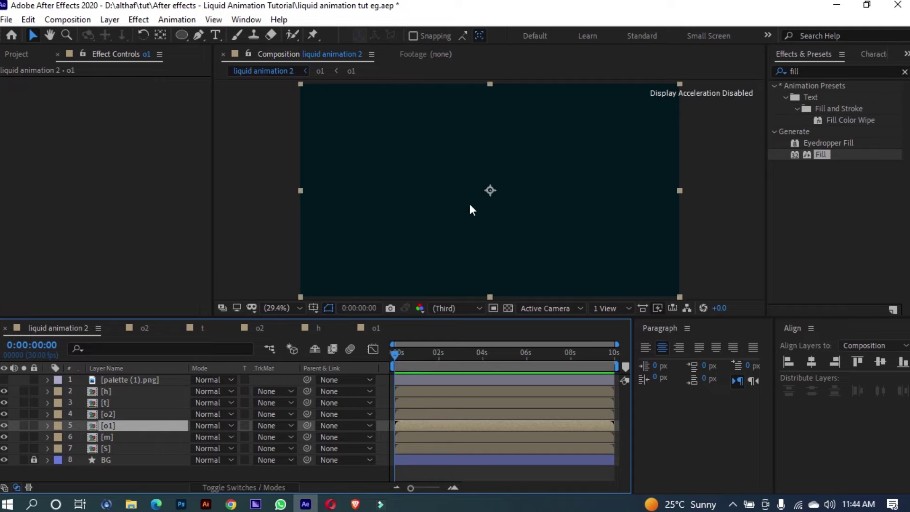
{"action": "scroll", "coordinate": [470, 203], "scroll_direction": "down", "scroll_amount": 2}
{"action": "scroll", "coordinate": [470, 203], "scroll_direction": "up", "scroll_amount": 3}
{"action": "left_click", "coordinate": [298, 309]}
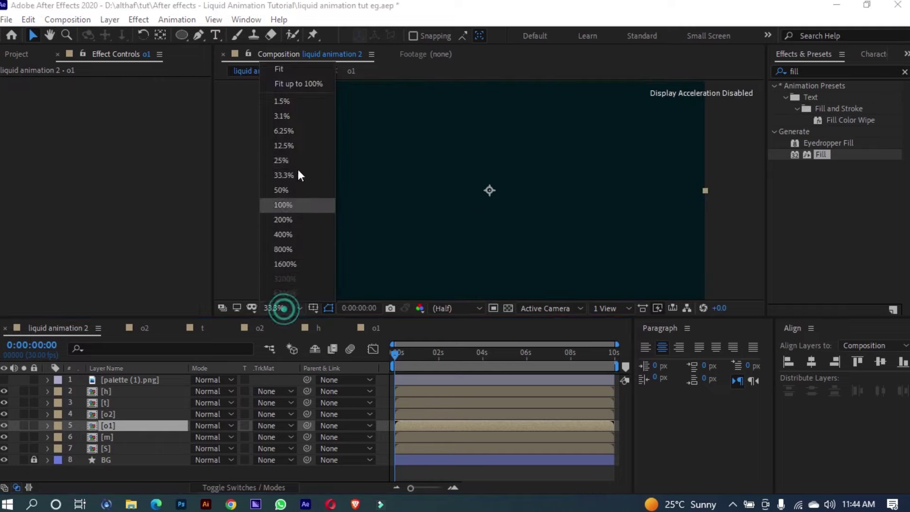
{"action": "left_click", "coordinate": [288, 84]}
{"action": "key", "text": "space"}
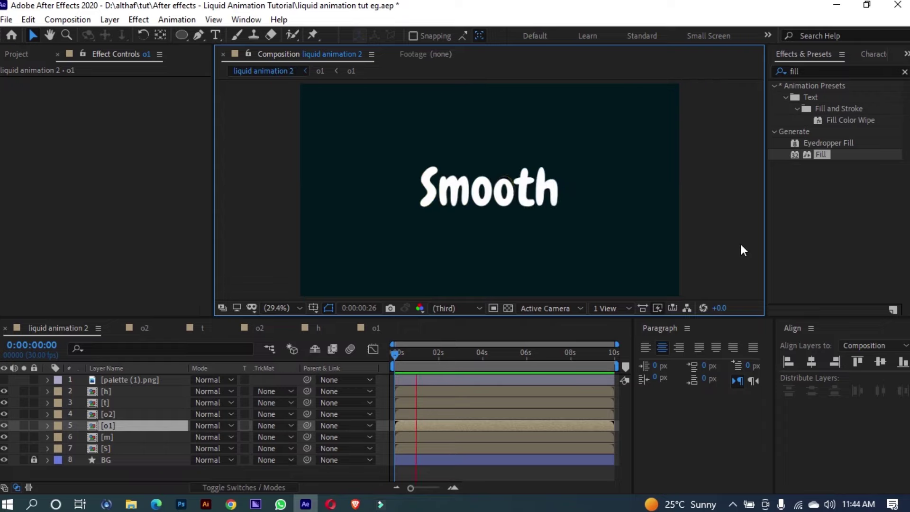
{"action": "key", "text": "space"}
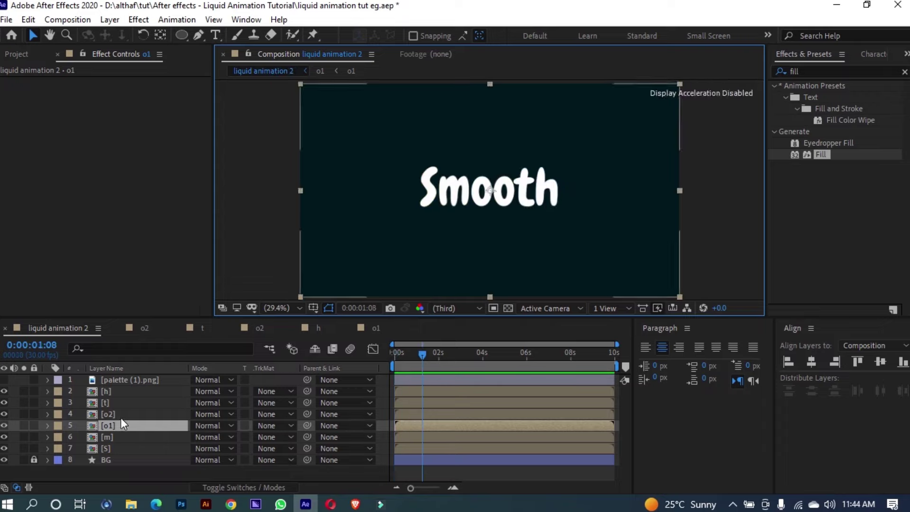
Step: Move the upper two copies in the o2 composition closer together near the start and preview the main composition
{"action": "left_click_drag", "start_coordinate": [426, 356], "coordinate": [396, 373]}
{"action": "left_click", "coordinate": [127, 414]}
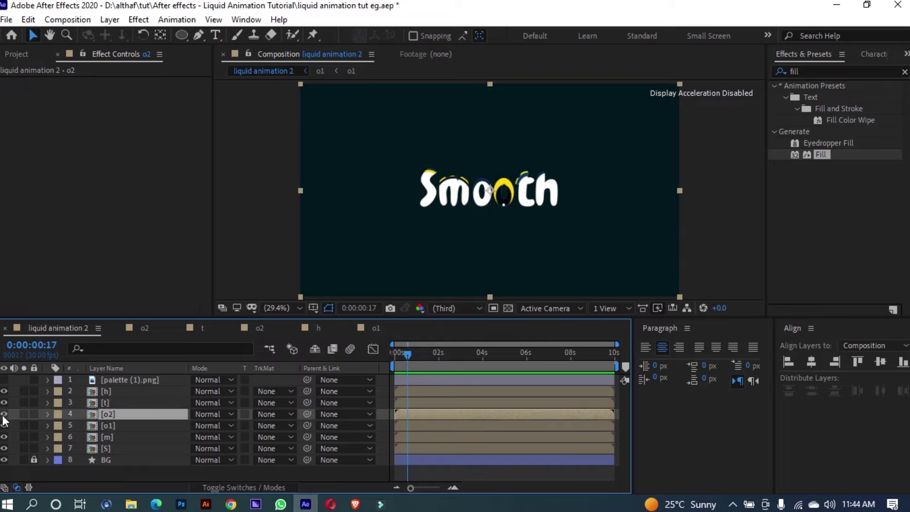
{"action": "double_click", "coordinate": [149, 414]}
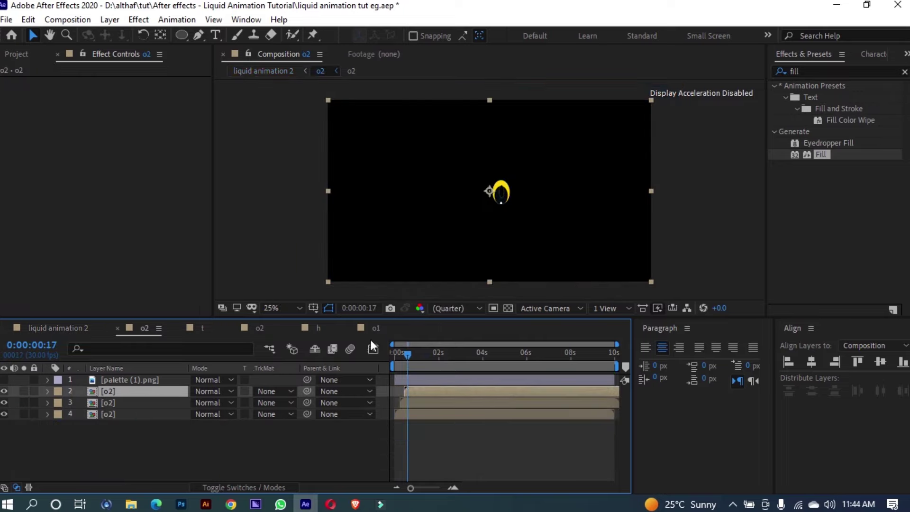
{"action": "left_click_drag", "start_coordinate": [413, 488], "coordinate": [437, 488]}
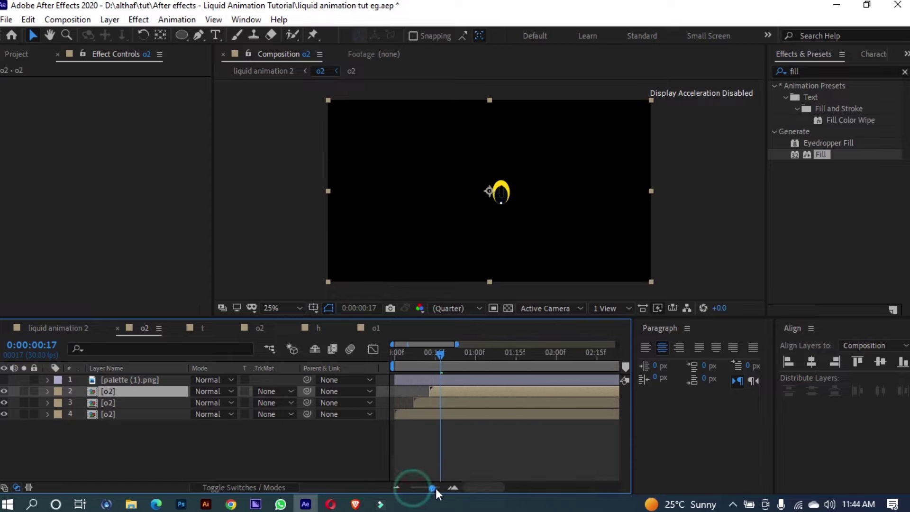
{"action": "left_click", "coordinate": [454, 415], "text": "shift"}
{"action": "left_click", "coordinate": [452, 414], "text": "ctrl"}
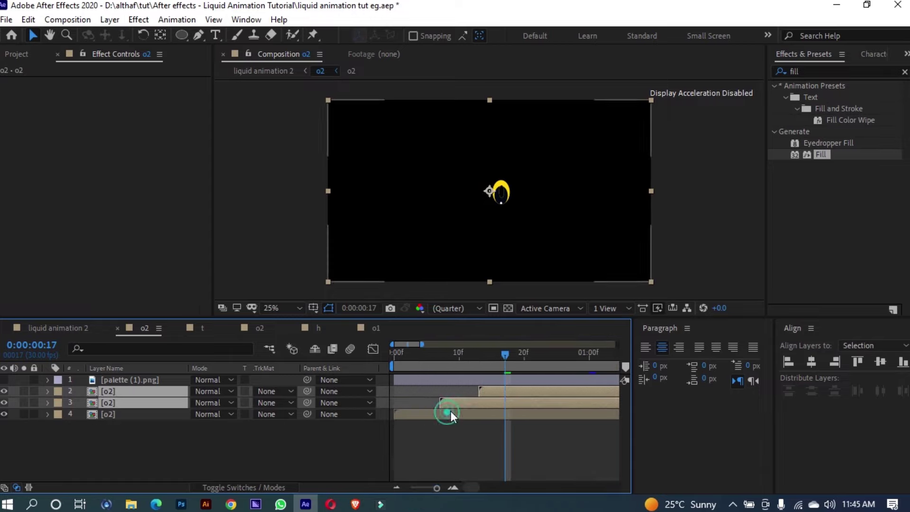
{"action": "mouse_move", "coordinate": [448, 402]}
{"action": "left_mouse_down"}
{"action": "mouse_move", "coordinate": [417, 402]}
{"action": "mouse_move", "coordinate": [444, 393]}
{"action": "left_mouse_up"}
{"action": "left_click", "coordinate": [425, 390]}
{"action": "left_click_drag", "start_coordinate": [421, 344], "coordinate": [402, 351]}
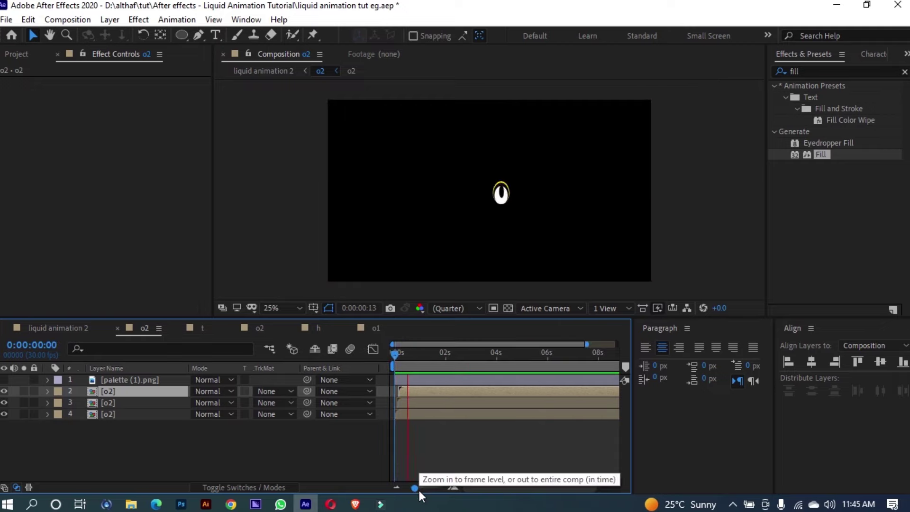
{"action": "left_click", "coordinate": [85, 331]}
{"action": "key", "text": "space"}
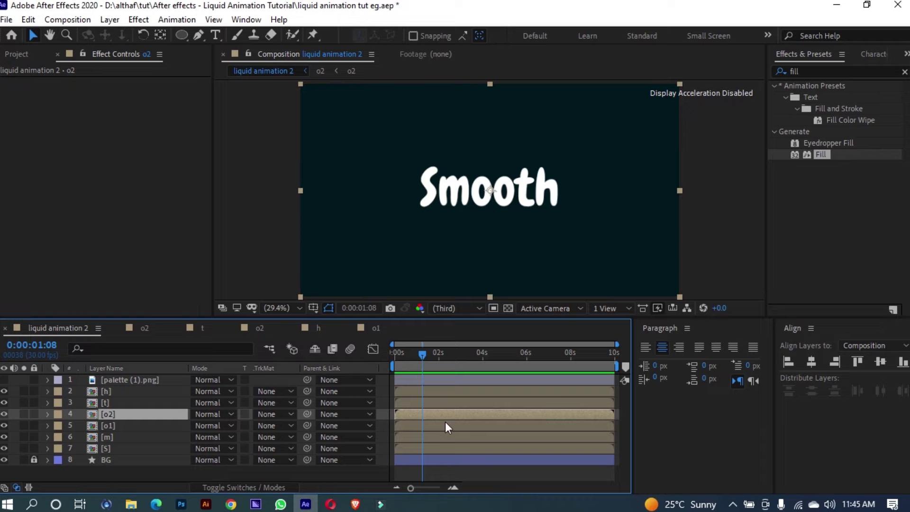
Step: In the main composition, offset the m, o1 and o2 letter layers to start at frames 2, 4 and 6
{"action": "left_click", "coordinate": [130, 448]}
{"action": "left_click", "coordinate": [124, 391], "text": "shift"}
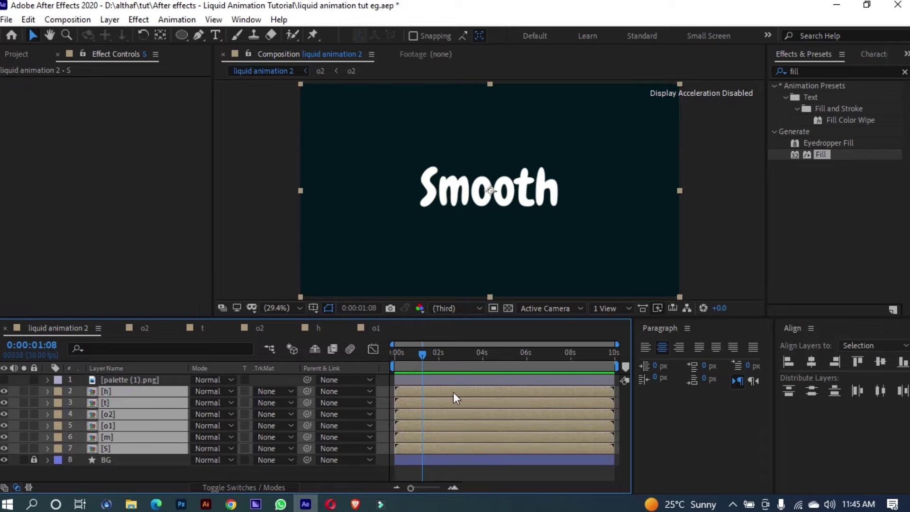
{"action": "left_click_drag", "start_coordinate": [414, 358], "coordinate": [374, 373]}
{"action": "left_click_drag", "start_coordinate": [411, 488], "coordinate": [442, 475]}
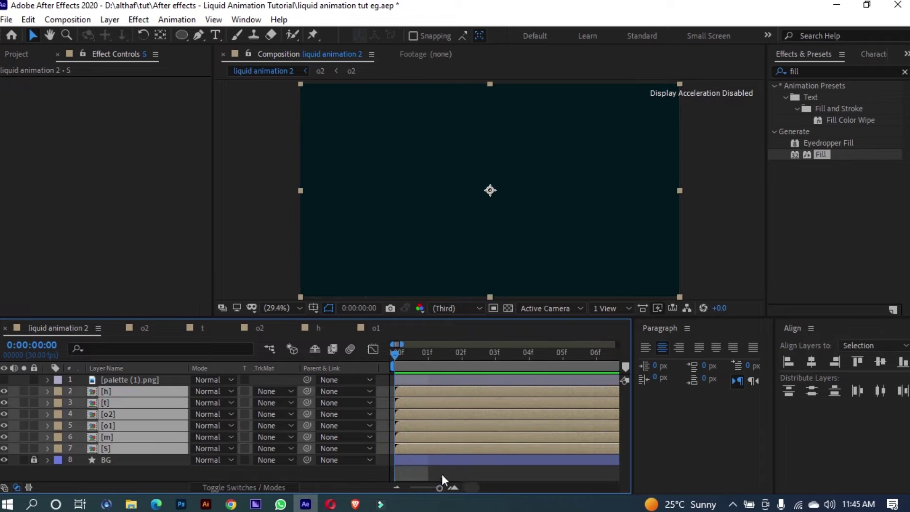
{"action": "left_click", "coordinate": [406, 449], "text": "ctrl"}
{"action": "left_click_drag", "start_coordinate": [421, 438], "coordinate": [602, 412]}
{"action": "left_click", "coordinate": [473, 437], "text": "ctrl"}
{"action": "left_click", "coordinate": [537, 425], "text": "ctrl"}
{"action": "left_click_drag", "start_coordinate": [471, 487], "coordinate": [472, 487]}
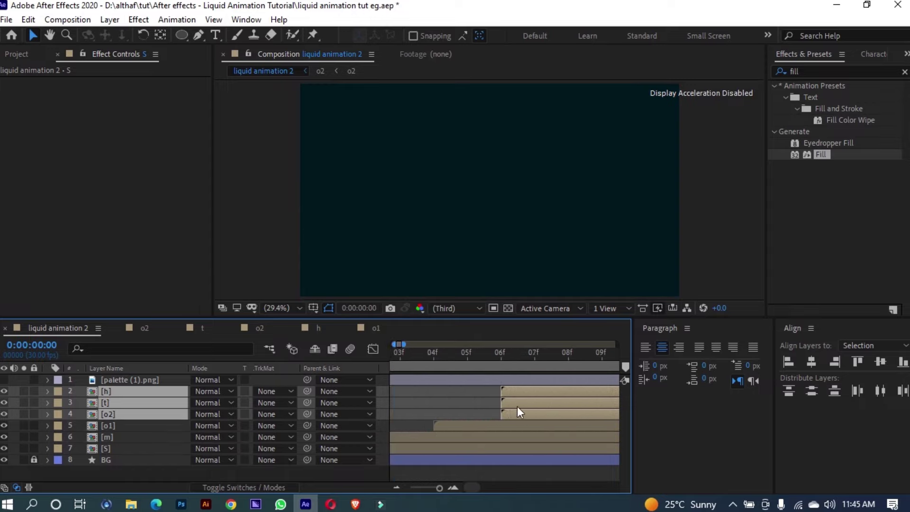
Step: Offset the t and h letter layers by about two more frames each to complete the letter stagger
{"action": "left_click", "coordinate": [511, 411], "text": "ctrl"}
{"action": "left_click_drag", "start_coordinate": [511, 404], "coordinate": [579, 403]}
{"action": "left_click", "coordinate": [579, 403], "text": "ctrl"}
{"action": "left_click_drag", "start_coordinate": [473, 487], "coordinate": [418, 487]}
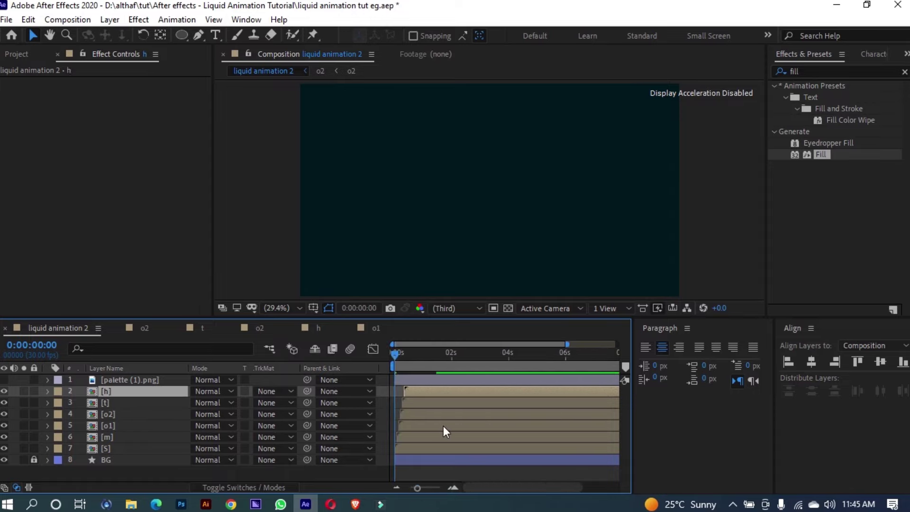
Step: Preview the main composition from the start to examine the staggered letter reveal
{"action": "key", "text": "space"}
{"action": "left_click", "coordinate": [405, 362]}
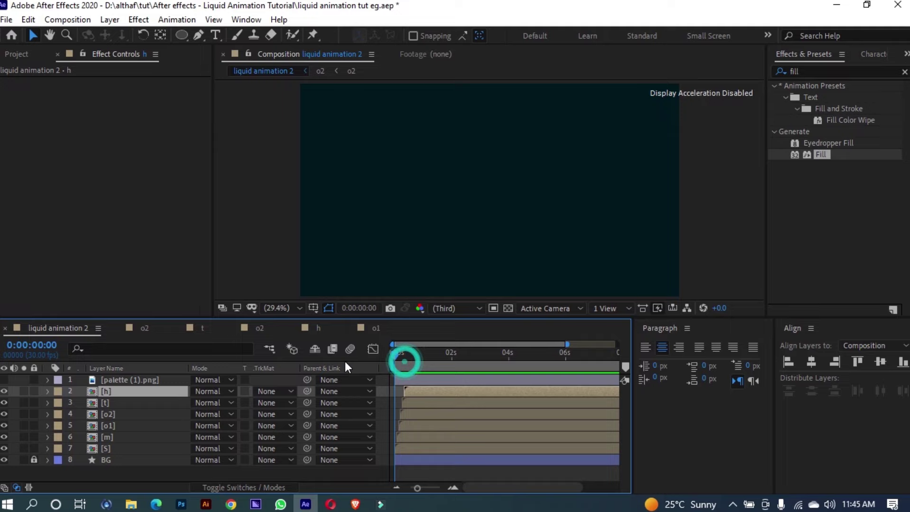
{"action": "key", "text": "space"}
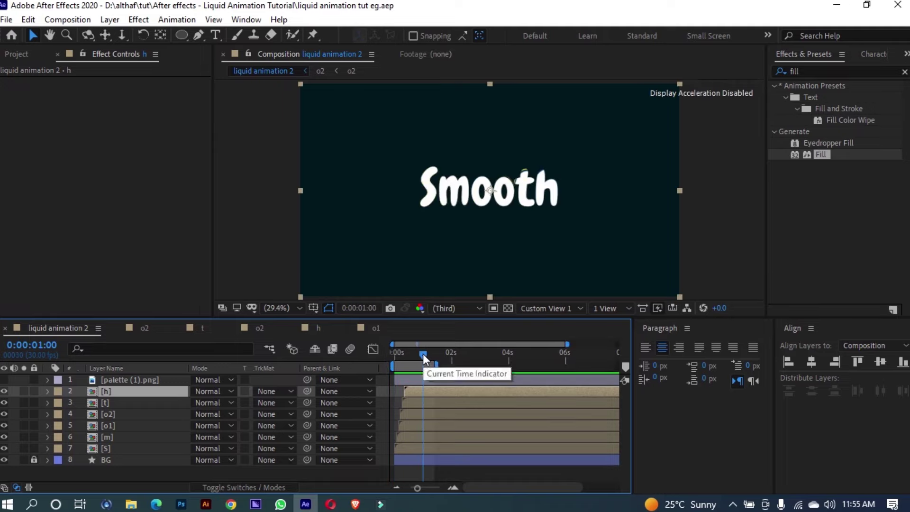
Step: Animate the S layer's position from 960, 699 at frame 0 to 960, 540 at frame 20
{"action": "left_click", "coordinate": [430, 488]}
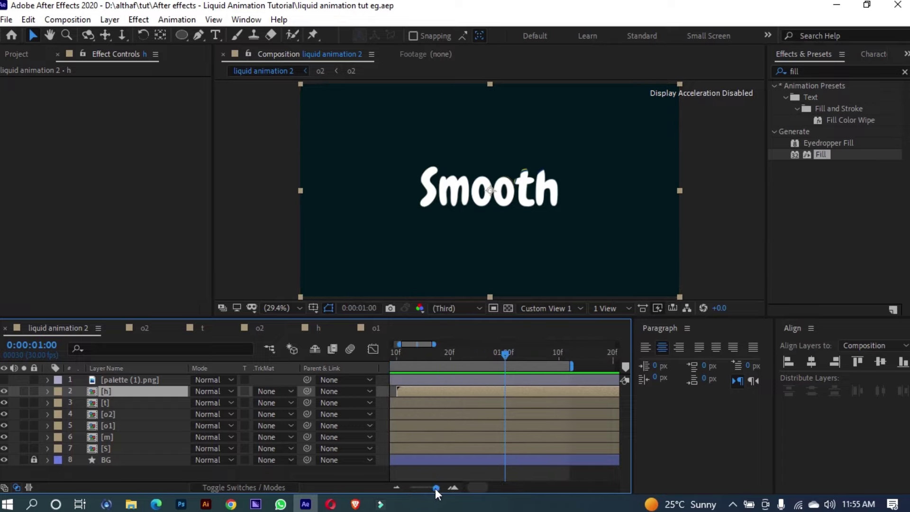
{"action": "left_click", "coordinate": [416, 453]}
{"action": "left_click", "coordinate": [414, 449]}
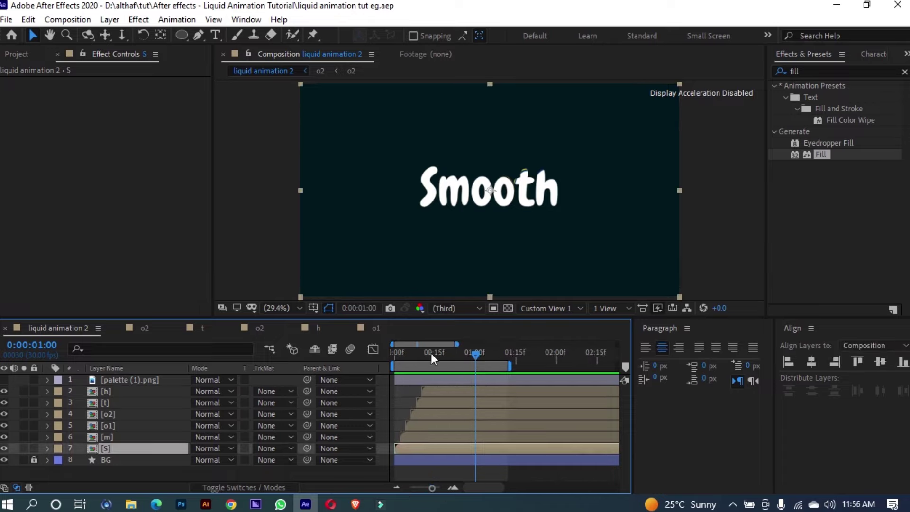
{"action": "left_click_drag", "start_coordinate": [431, 353], "coordinate": [449, 365]}
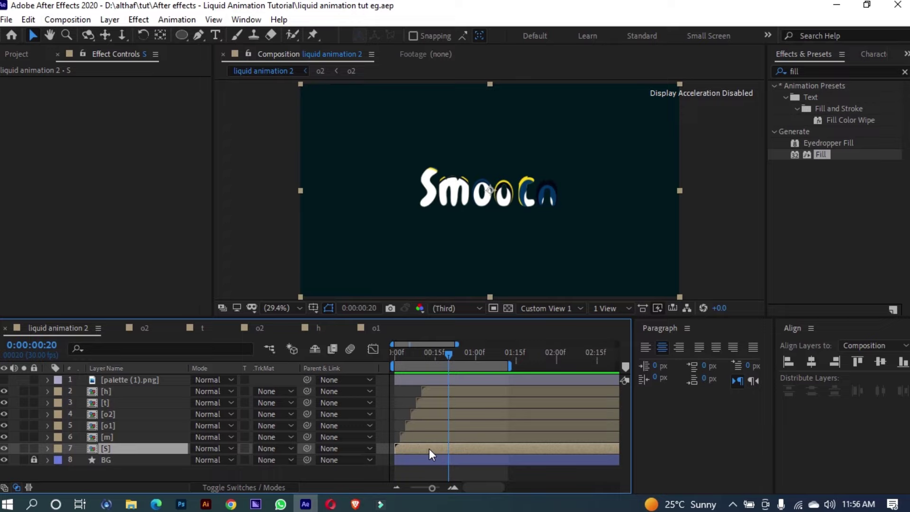
{"action": "key", "text": "p"}
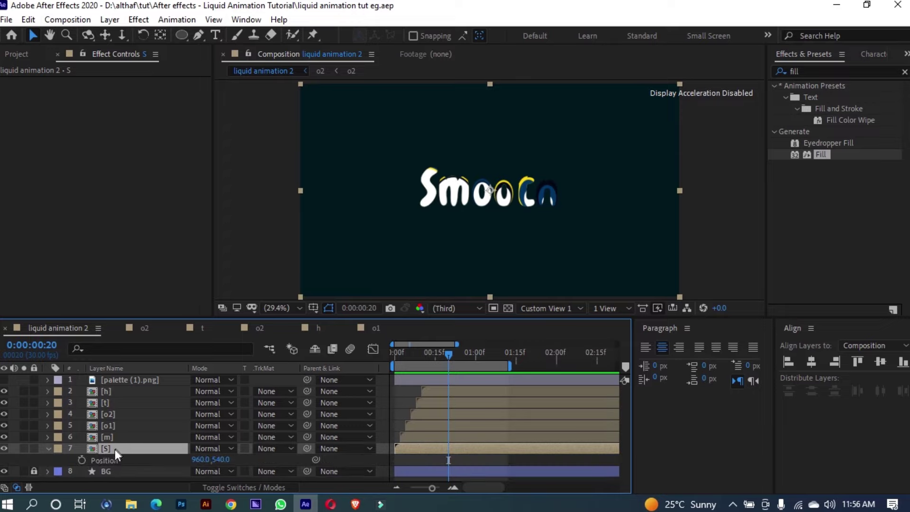
{"action": "left_click", "coordinate": [82, 460]}
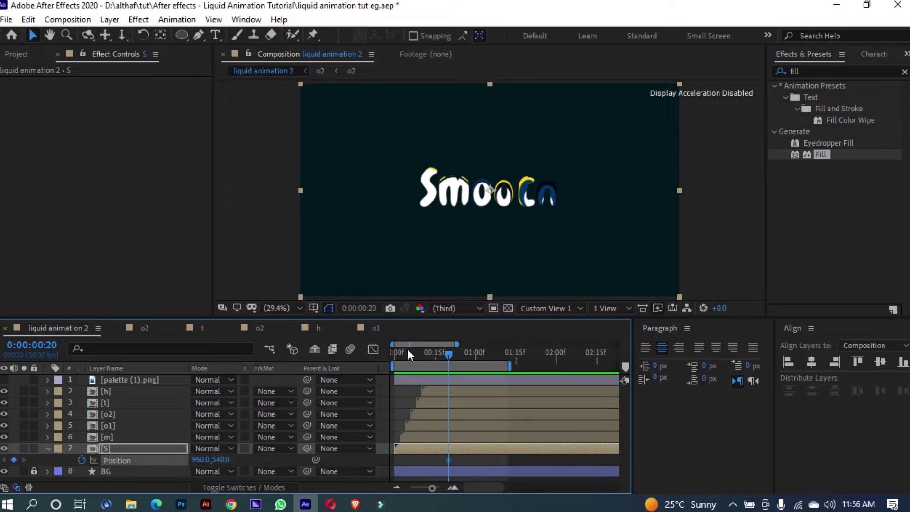
{"action": "left_click_drag", "start_coordinate": [407, 348], "coordinate": [367, 360]}
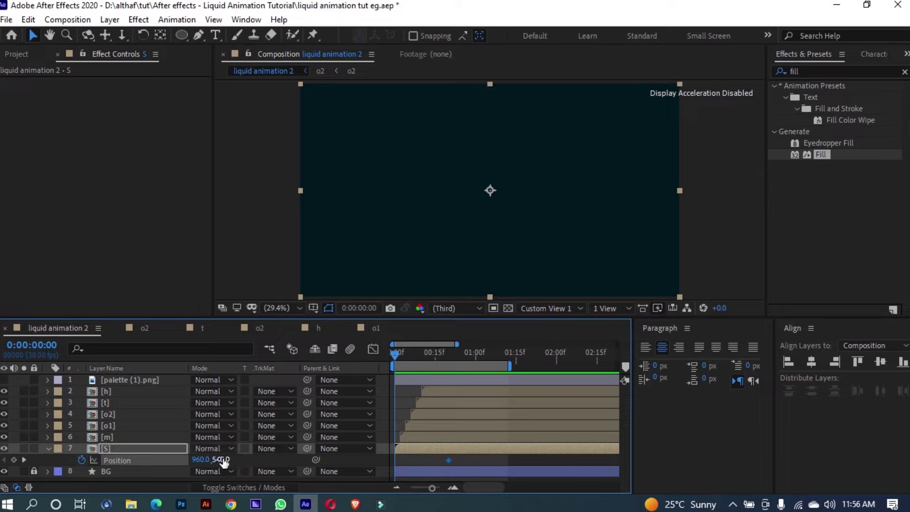
{"action": "left_click_drag", "start_coordinate": [223, 459], "coordinate": [332, 456]}
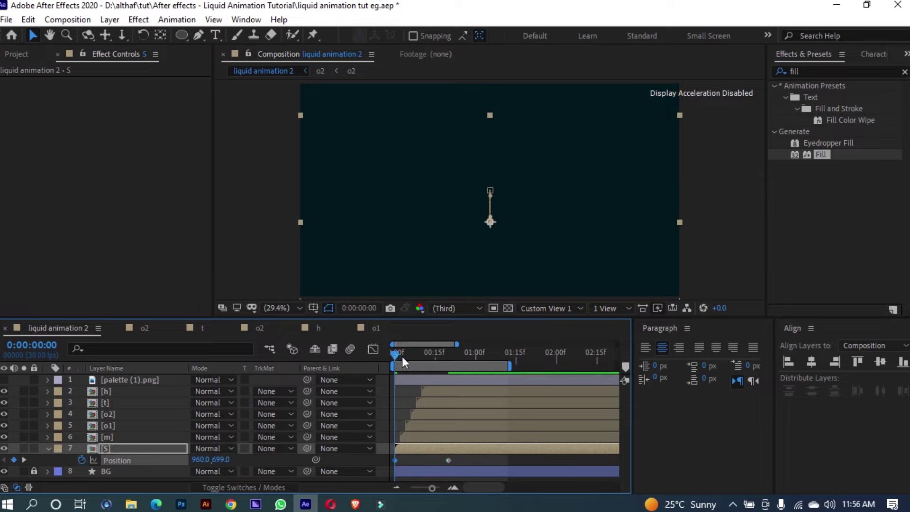
Step: Apply Easy Ease to both position keyframes of the S layer
{"action": "left_click_drag", "start_coordinate": [402, 356], "coordinate": [447, 366]}
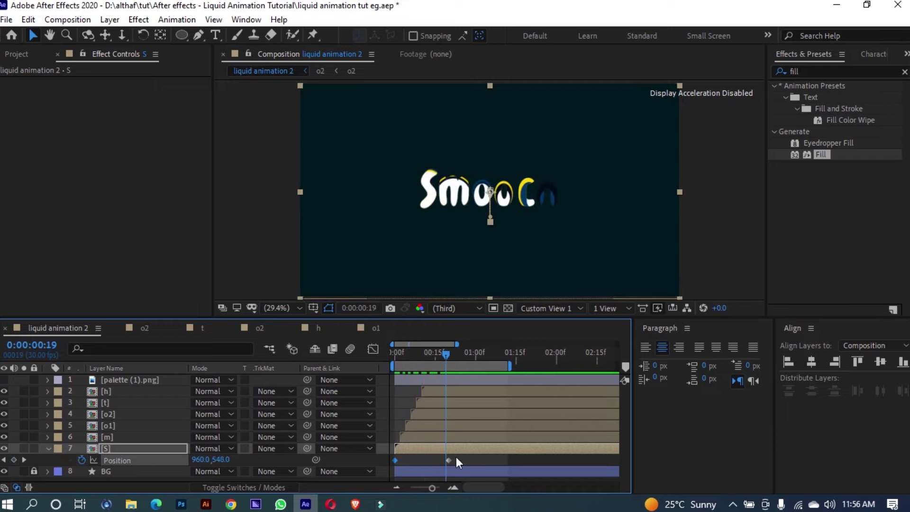
{"action": "left_click", "coordinate": [448, 460]}
{"action": "right_click", "coordinate": [395, 460]}
{"action": "mouse_move", "coordinate": [459, 452]}
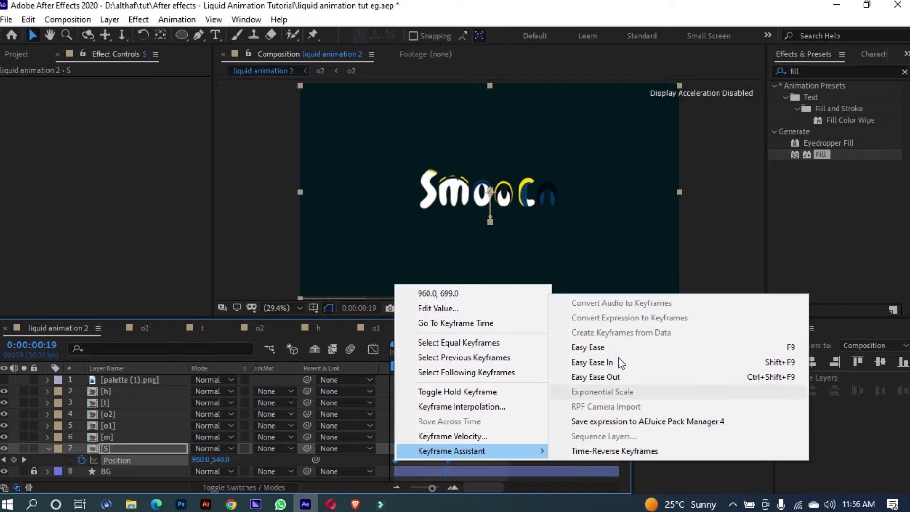
{"action": "left_click", "coordinate": [607, 343]}
Step: Shape the S layer's position speed graph to peak early and slow down gradually, and preview the motion
{"action": "left_click", "coordinate": [374, 349]}
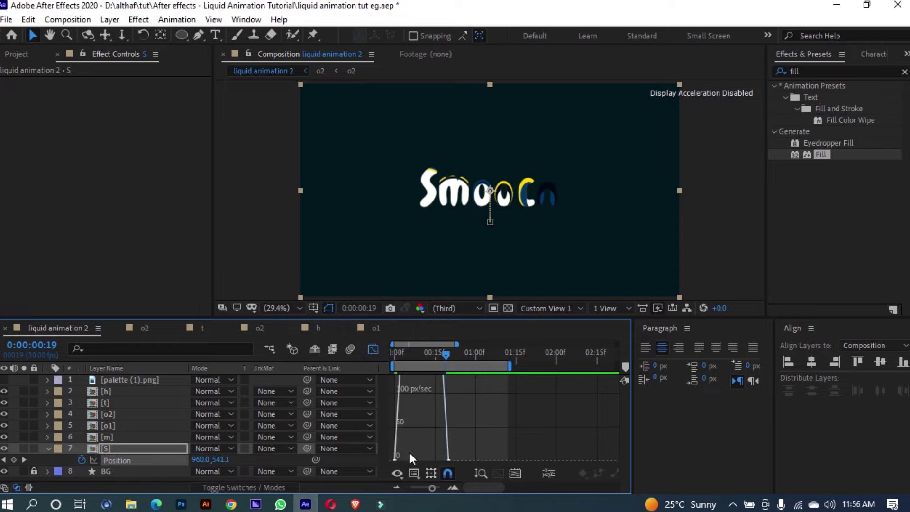
{"action": "left_click", "coordinate": [516, 473]}
{"action": "left_click_drag", "start_coordinate": [438, 489], "coordinate": [430, 491]}
{"action": "left_click", "coordinate": [516, 474]}
{"action": "left_click_drag", "start_coordinate": [431, 454], "coordinate": [418, 454]}
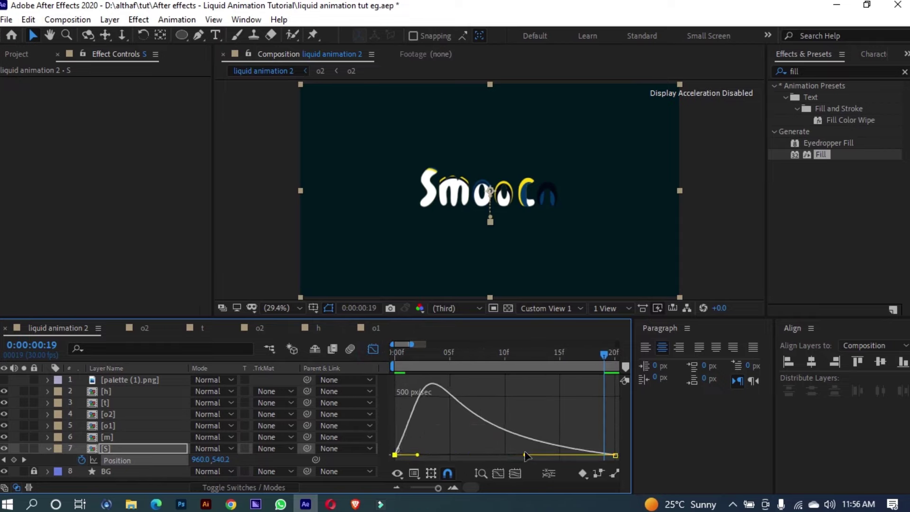
{"action": "left_click_drag", "start_coordinate": [525, 454], "coordinate": [513, 454]}
{"action": "left_click", "coordinate": [397, 357]}
{"action": "key", "text": "space"}
{"action": "left_click", "coordinate": [373, 349]}
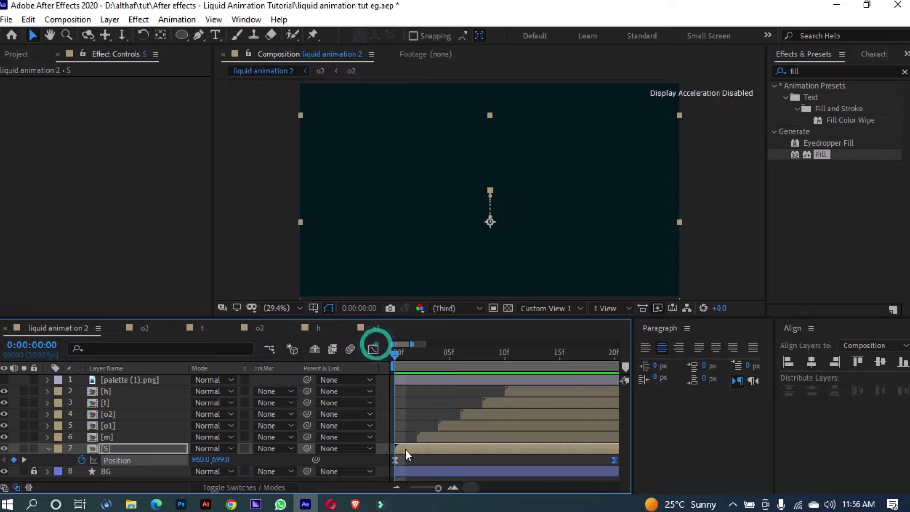
Step: Copy the S layer's position keyframes onto the m, o1 and o2 layers, starting at frames 2, 4 and 6
{"action": "left_click_drag", "start_coordinate": [412, 488], "coordinate": [385, 468]}
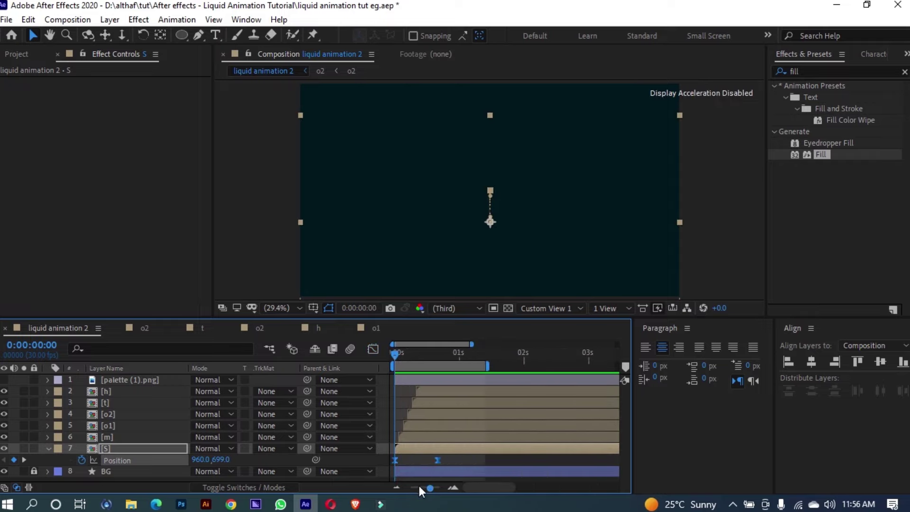
{"action": "left_click", "coordinate": [452, 488]}
{"action": "left_click", "coordinate": [424, 438]}
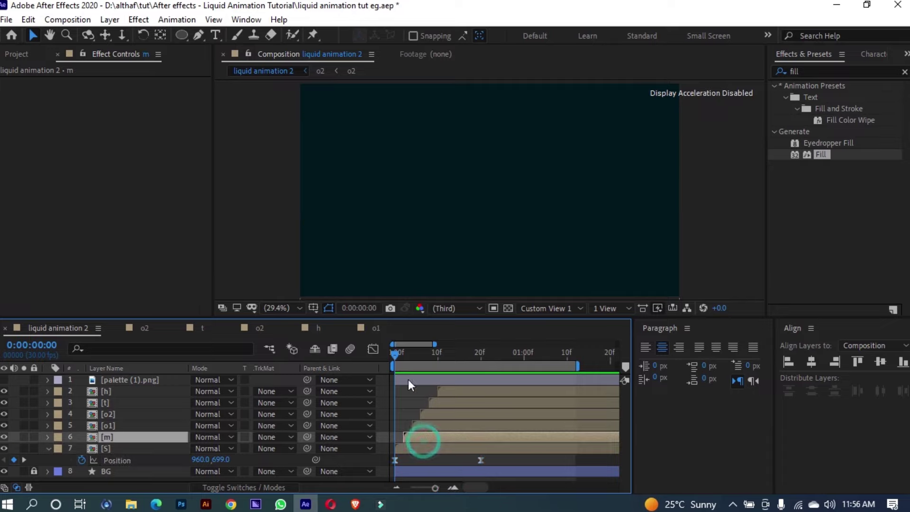
{"action": "left_click", "coordinate": [403, 371]}
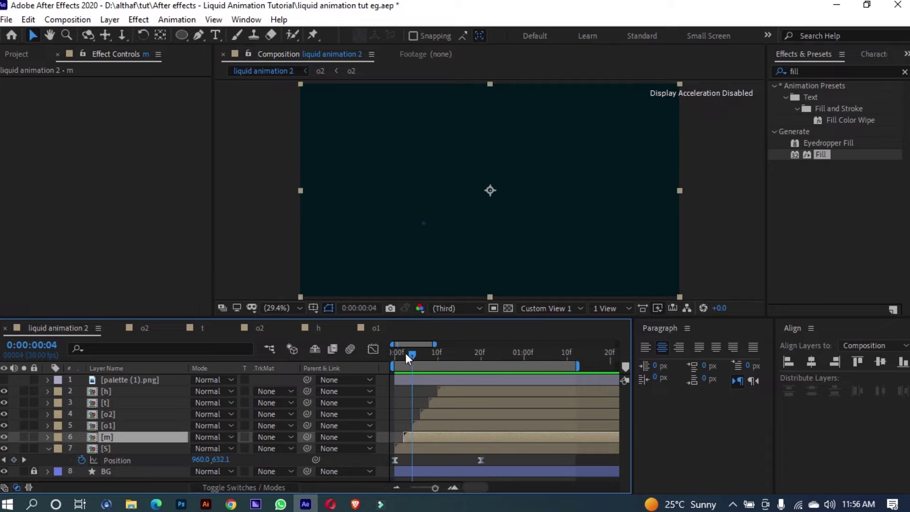
{"action": "left_click", "coordinate": [404, 353]}
{"action": "key", "text": "ctrl+Up"}
{"action": "left_click", "coordinate": [413, 355]}
{"action": "key", "text": "ctrl+v"}
{"action": "left_click", "coordinate": [421, 355]}
{"action": "key", "text": "ctrl+Up"}
{"action": "key", "text": "ctrl+v"}
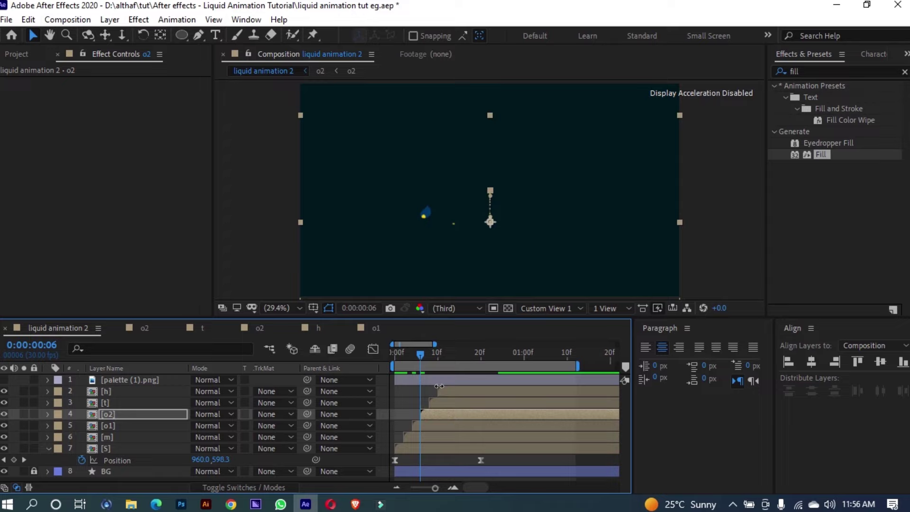
Step: Paste the same position keyframes onto the t and h layers, starting at frames 8 and 10
{"action": "left_click", "coordinate": [429, 355]}
{"action": "left_click", "coordinate": [448, 402]}
{"action": "key", "text": "ctrl+v"}
{"action": "left_click", "coordinate": [437, 354]}
{"action": "left_click", "coordinate": [451, 390]}
{"action": "key", "text": "ctrl+v"}
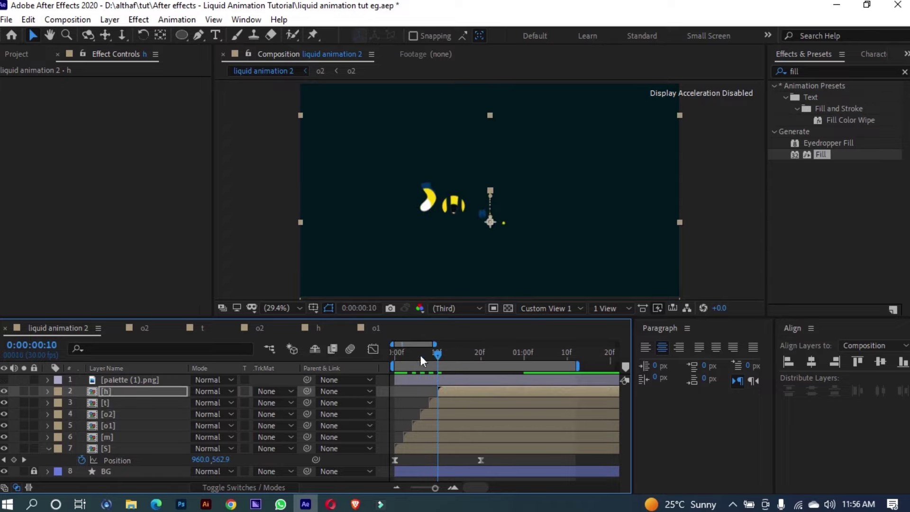
Step: Play the main composition from the first frame to examine the rising motion of all letters
{"action": "left_click_drag", "start_coordinate": [420, 354], "coordinate": [394, 354]}
{"action": "key", "text": "space"}
{"action": "key", "text": "space"}
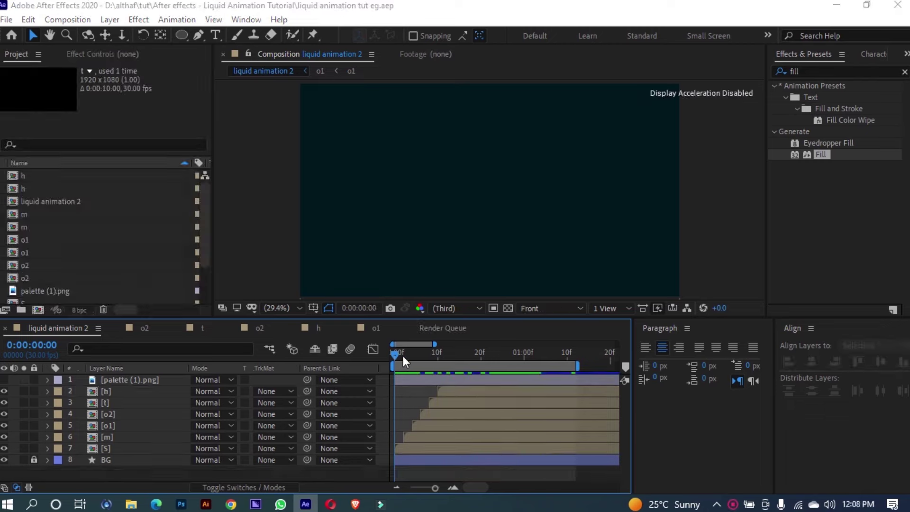
Step: Set up the Pen tool with no fill and a white (FFFFFF) stroke of 30 px
{"action": "left_click_drag", "start_coordinate": [454, 360], "coordinate": [498, 357]}
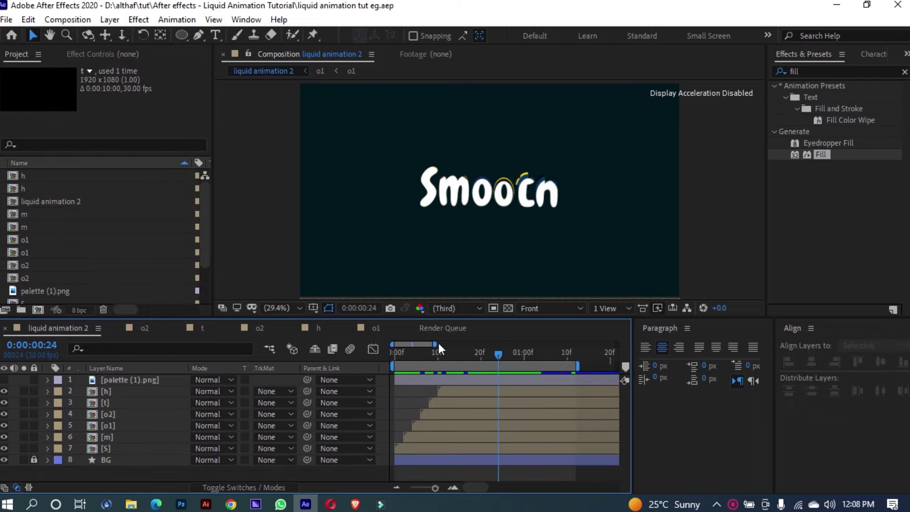
{"action": "left_click", "coordinate": [199, 33]}
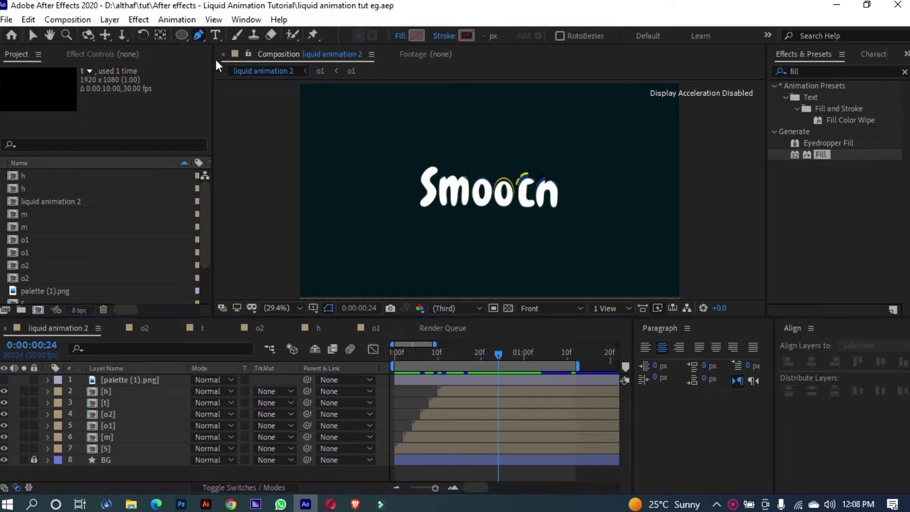
{"action": "left_click", "coordinate": [401, 37]}
{"action": "left_click", "coordinate": [418, 290]}
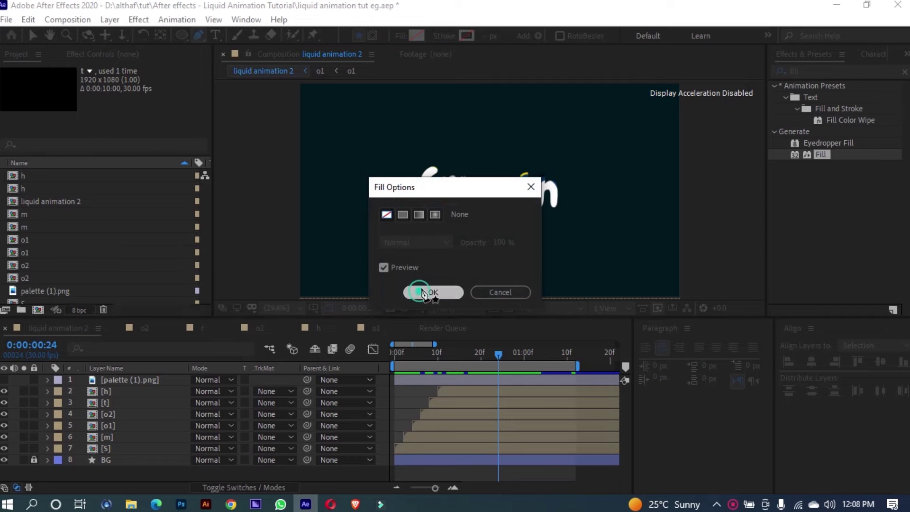
{"action": "left_click", "coordinate": [467, 35]}
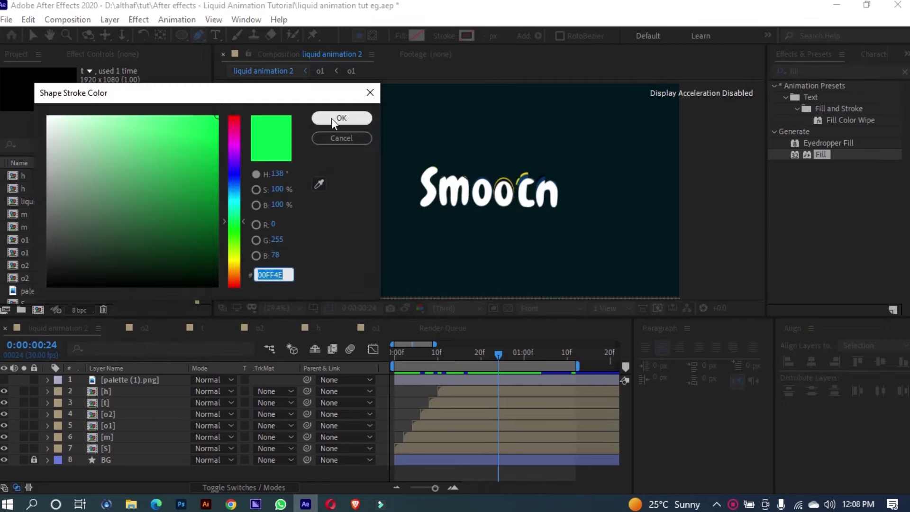
{"action": "type", "text": "FFFFFF"}
{"action": "key", "text": "Tab"}
{"action": "left_click", "coordinate": [334, 123]}
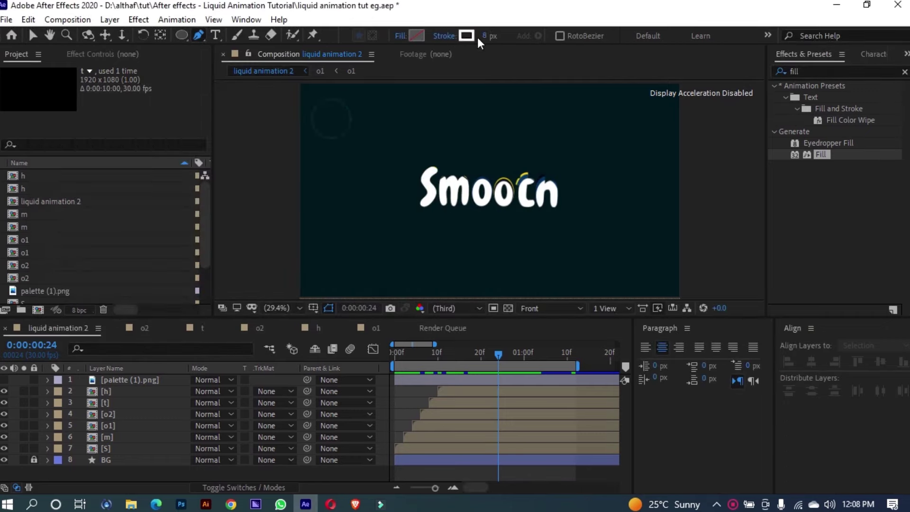
{"action": "left_click", "coordinate": [487, 36]}
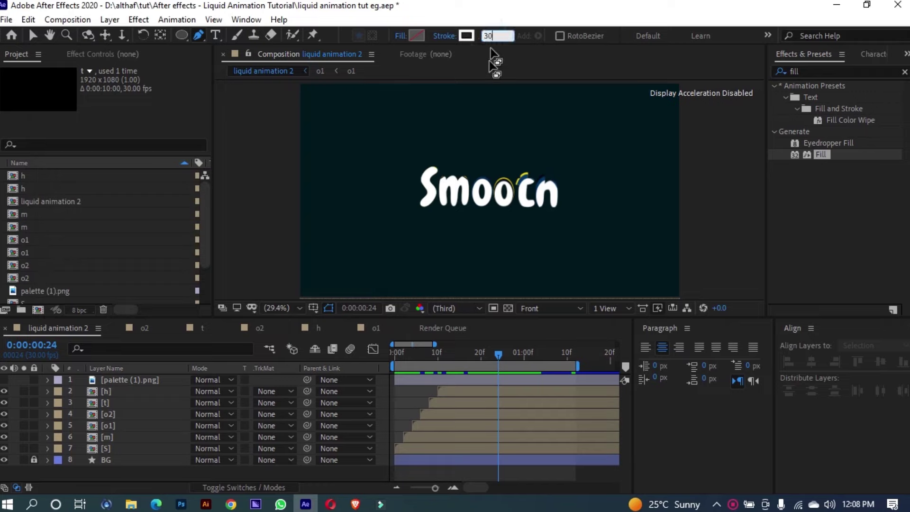
{"action": "left_click", "coordinate": [261, 470]}
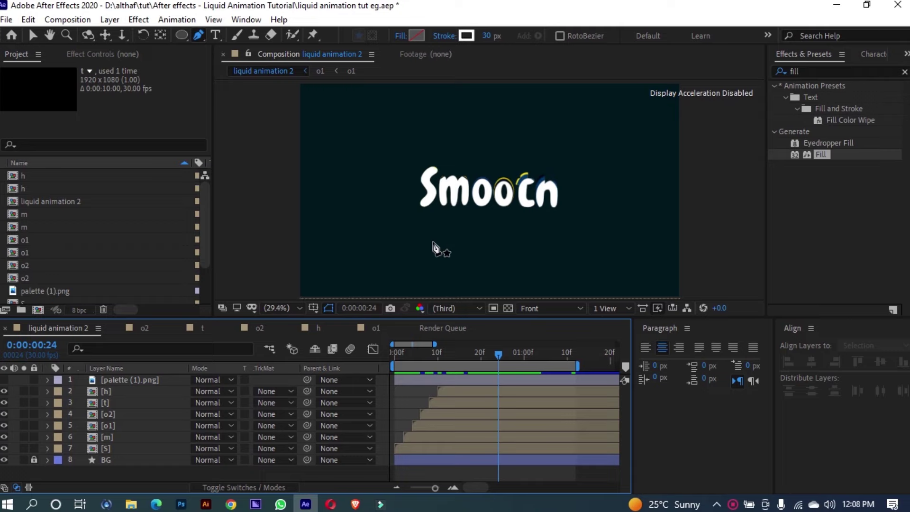
Step: Draw an open three-point curve from below the S, around the right side of the word, to above the h
{"action": "key", "text": "space"}
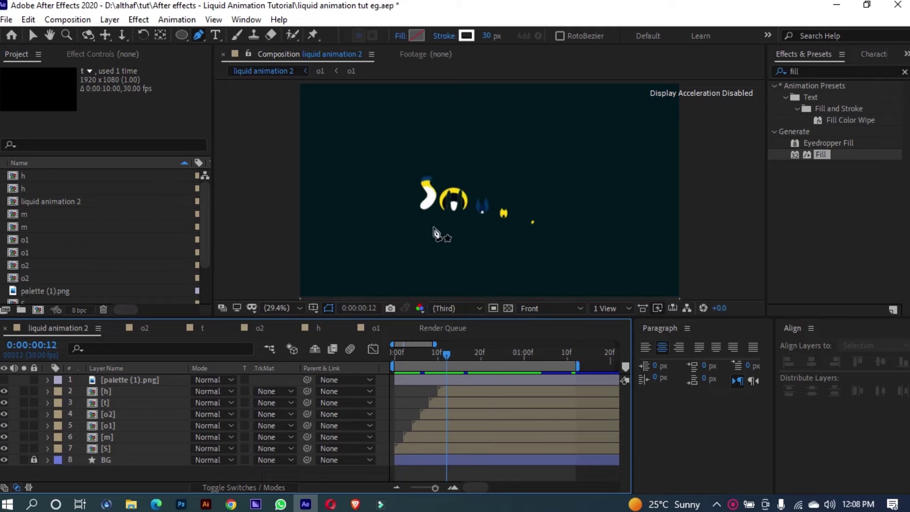
{"action": "left_click", "coordinate": [434, 226]}
{"action": "left_click_drag", "start_coordinate": [565, 239], "coordinate": [632, 288]}
{"action": "left_click_drag", "start_coordinate": [447, 355], "coordinate": [524, 358]}
{"action": "left_click_drag", "start_coordinate": [545, 158], "coordinate": [466, 221]}
{"action": "left_click_drag", "start_coordinate": [633, 288], "coordinate": [600, 252]}
Step: Adjust the curve's points and handles so it sweeps smoothly under the word and loops up around the h
{"action": "key", "text": "space"}
{"action": "left_click_drag", "start_coordinate": [566, 239], "coordinate": [623, 266]}
{"action": "left_click_drag", "start_coordinate": [624, 97], "coordinate": [611, 126]}
{"action": "left_click_drag", "start_coordinate": [435, 225], "coordinate": [437, 247]}
{"action": "left_click_drag", "start_coordinate": [569, 236], "coordinate": [557, 241]}
{"action": "left_click_drag", "start_coordinate": [485, 357], "coordinate": [522, 372]}
{"action": "left_click_drag", "start_coordinate": [546, 160], "coordinate": [544, 164]}
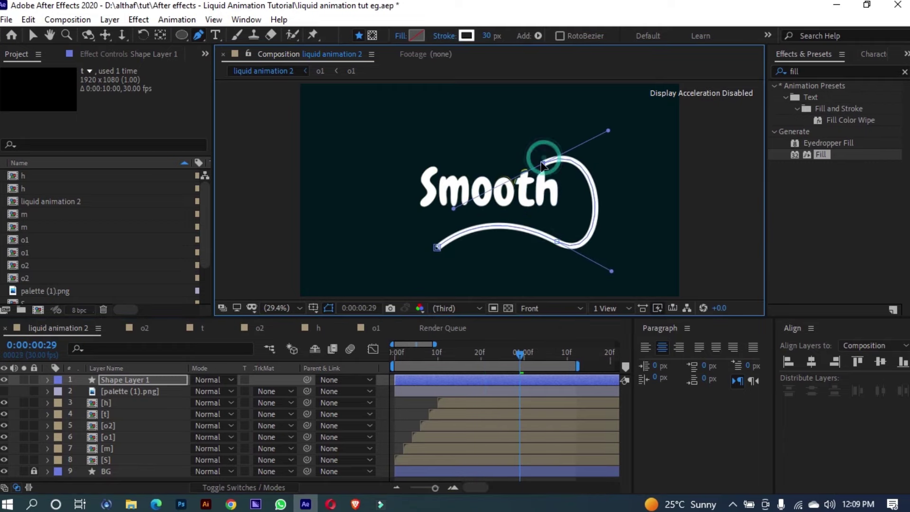
Step: Set the curve's stroke to Round Cap line ends and Round Join corners
{"action": "left_click", "coordinate": [48, 380]}
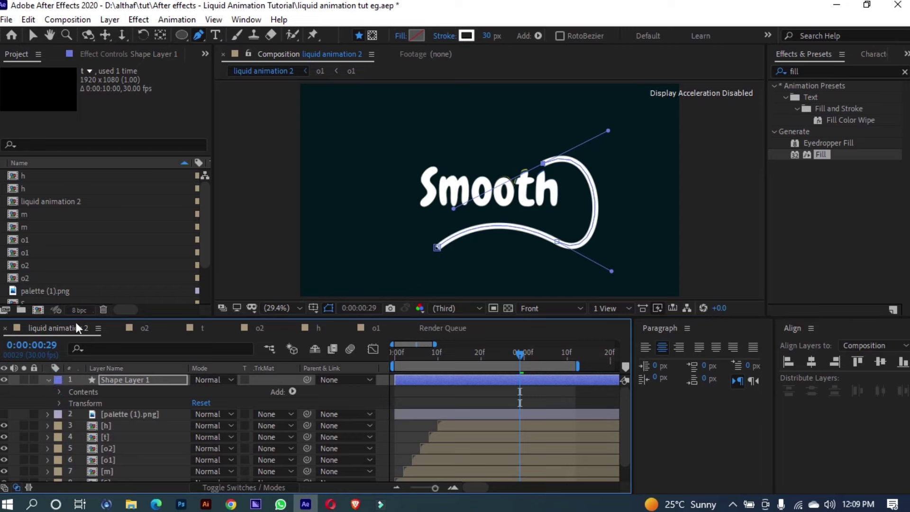
{"action": "left_click_drag", "start_coordinate": [74, 317], "coordinate": [76, 283]}
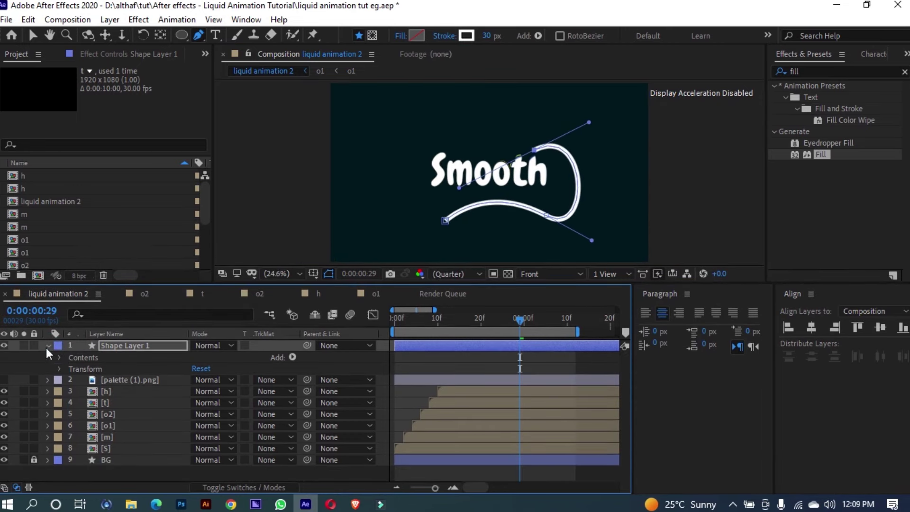
{"action": "left_click", "coordinate": [59, 357]}
{"action": "left_click", "coordinate": [70, 370]}
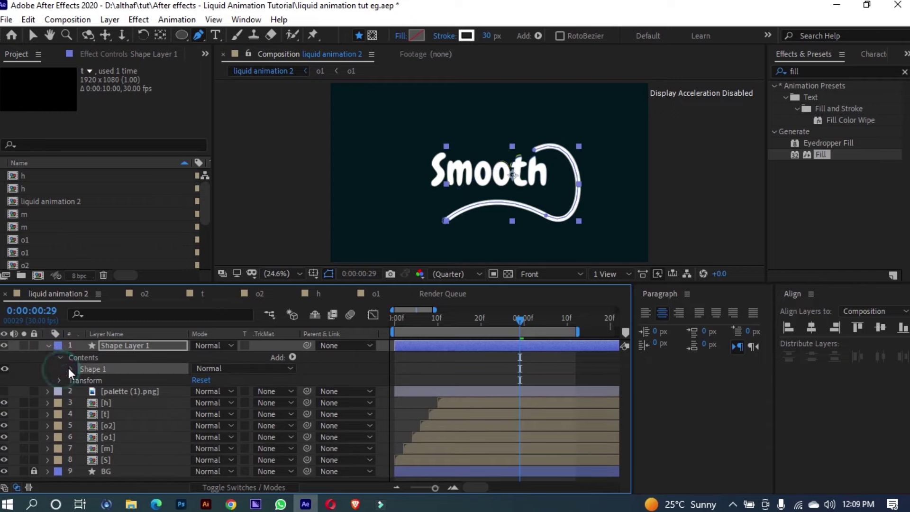
{"action": "left_click", "coordinate": [70, 369]}
{"action": "left_click", "coordinate": [82, 392]}
{"action": "scroll", "coordinate": [142, 403], "scroll_direction": "down", "scroll_amount": 2}
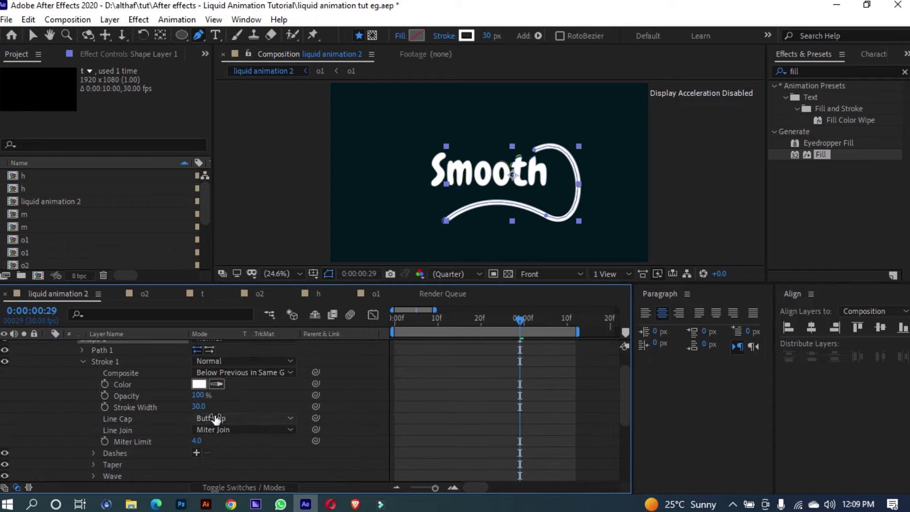
{"action": "left_click", "coordinate": [217, 418]}
{"action": "left_click", "coordinate": [227, 447]}
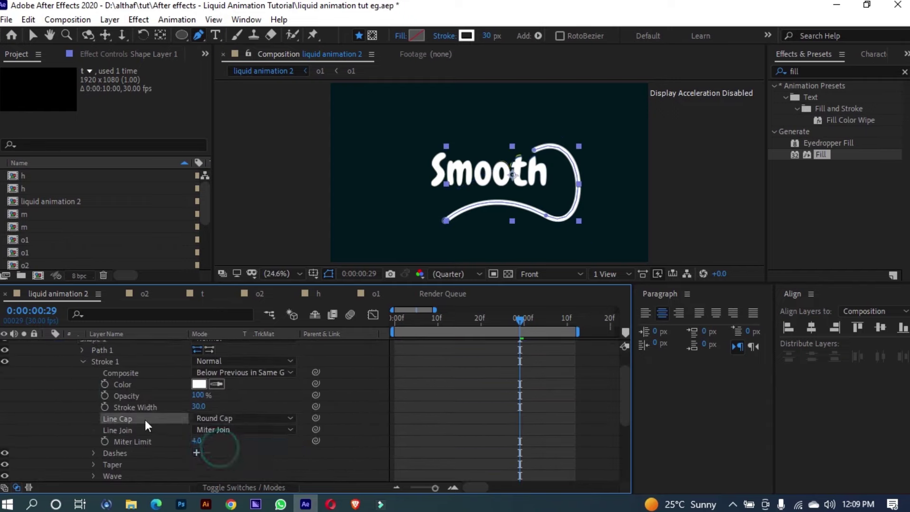
{"action": "left_click", "coordinate": [214, 430]}
{"action": "left_click", "coordinate": [219, 458]}
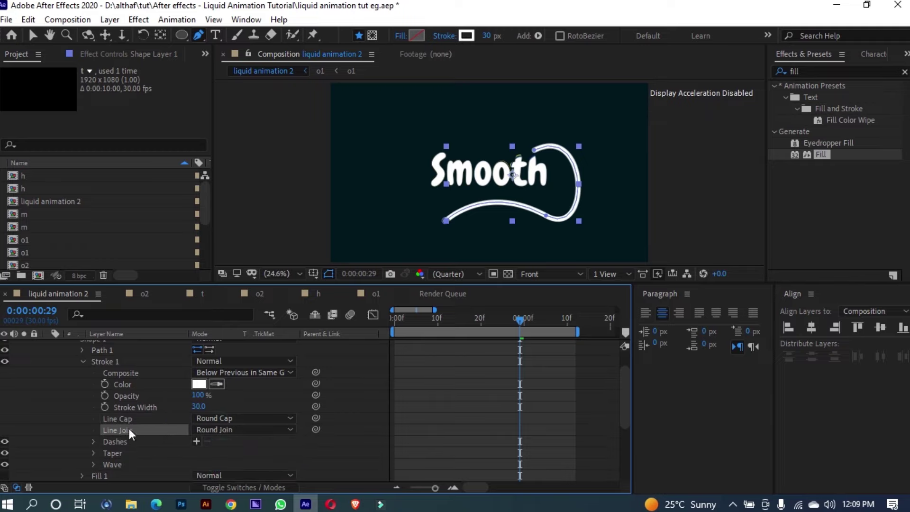
Step: Set the curve's stroke taper Start Length to 80%
{"action": "left_click", "coordinate": [310, 413]}
{"action": "scroll", "coordinate": [290, 402], "scroll_direction": "up", "scroll_amount": 3}
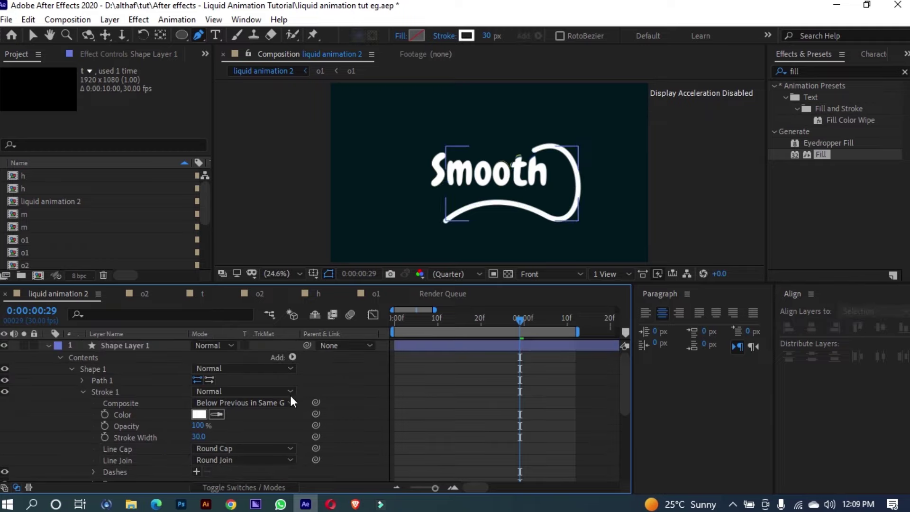
{"action": "scroll", "coordinate": [287, 387], "scroll_direction": "down", "scroll_amount": 3}
{"action": "scroll", "coordinate": [280, 386], "scroll_direction": "up", "scroll_amount": 3}
{"action": "scroll", "coordinate": [256, 391], "scroll_direction": "down", "scroll_amount": 6}
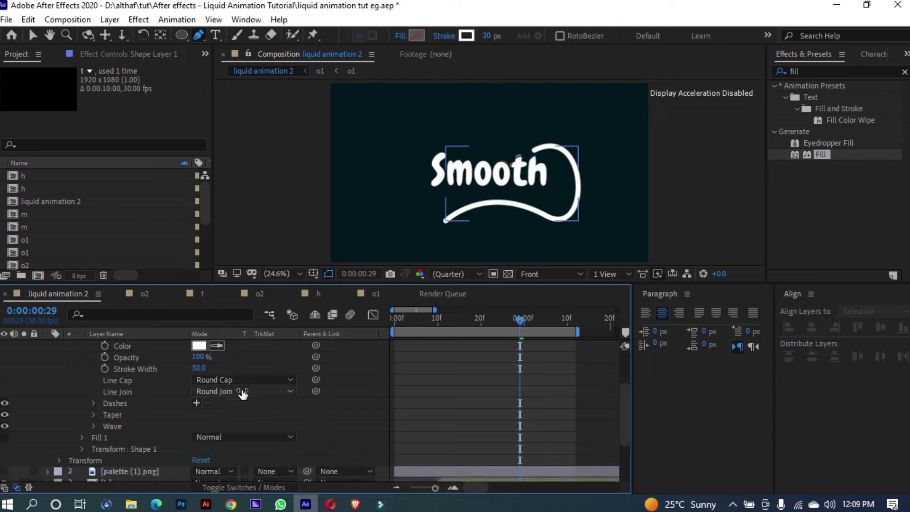
{"action": "left_click", "coordinate": [113, 416]}
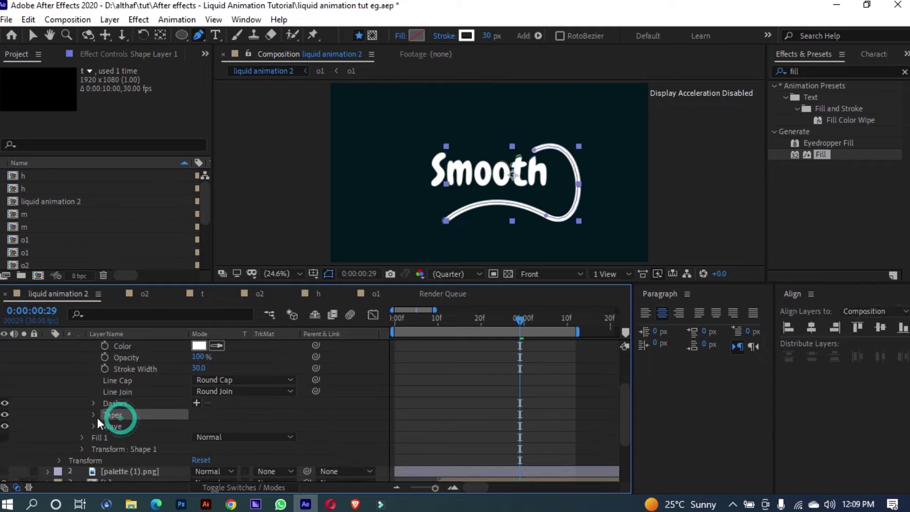
{"action": "left_click", "coordinate": [93, 415]}
{"action": "scroll", "coordinate": [192, 423], "scroll_direction": "down", "scroll_amount": 1}
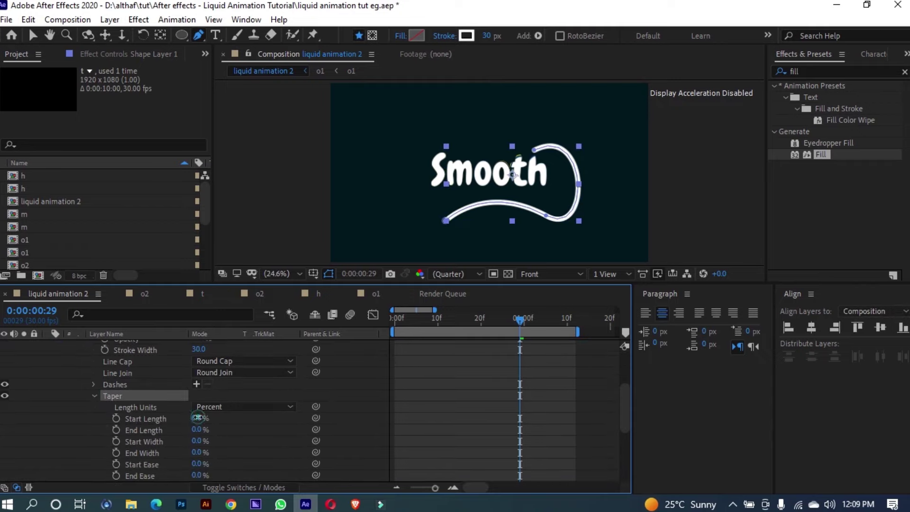
{"action": "left_click", "coordinate": [197, 418]}
{"action": "type", "text": "80"}
{"action": "key", "text": "Return"}
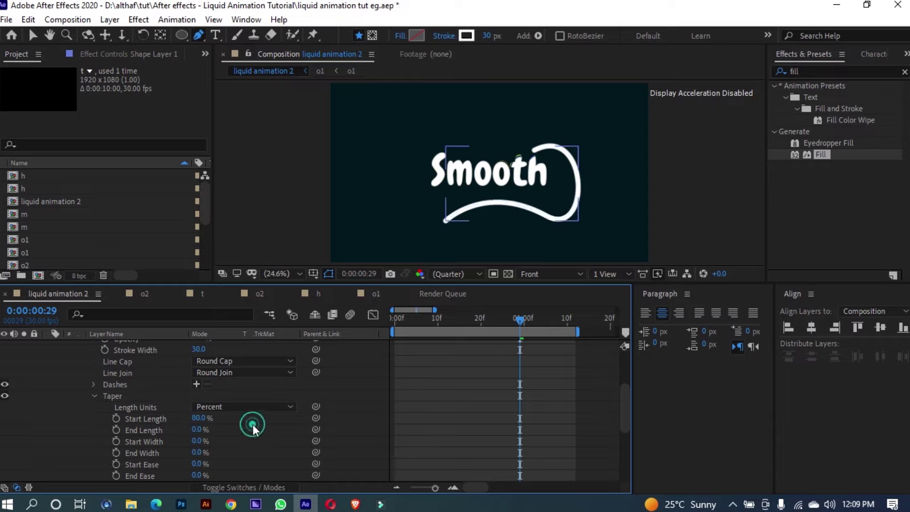
Step: Set the stroke taper's Start Ease to 25% and Start Width to 15%
{"action": "scroll", "coordinate": [207, 433], "scroll_direction": "down", "scroll_amount": 1}
{"action": "left_click", "coordinate": [197, 430]}
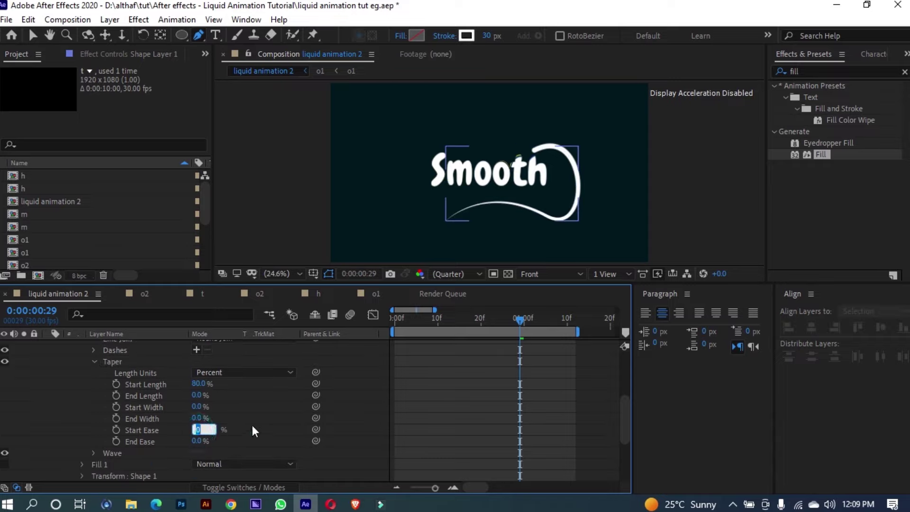
{"action": "type", "text": "25"}
{"action": "left_click", "coordinate": [280, 408]}
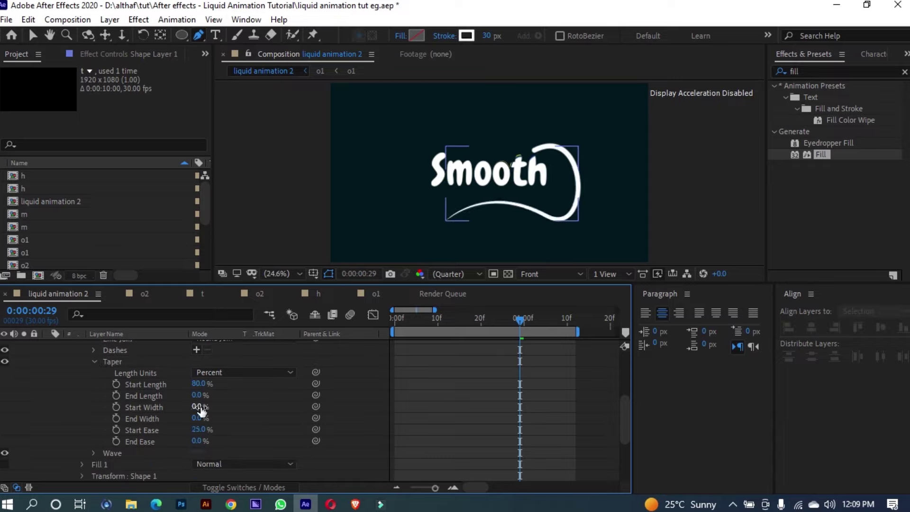
{"action": "type", "text": "25"}
{"action": "left_click", "coordinate": [250, 396]}
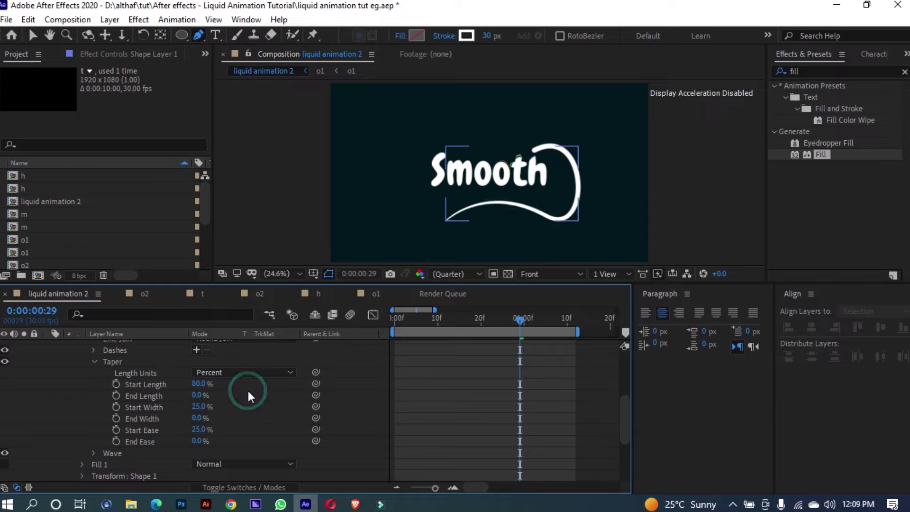
{"action": "scroll", "coordinate": [272, 406], "scroll_direction": "up", "scroll_amount": 2}
{"action": "scroll", "coordinate": [272, 406], "scroll_direction": "down", "scroll_amount": 2}
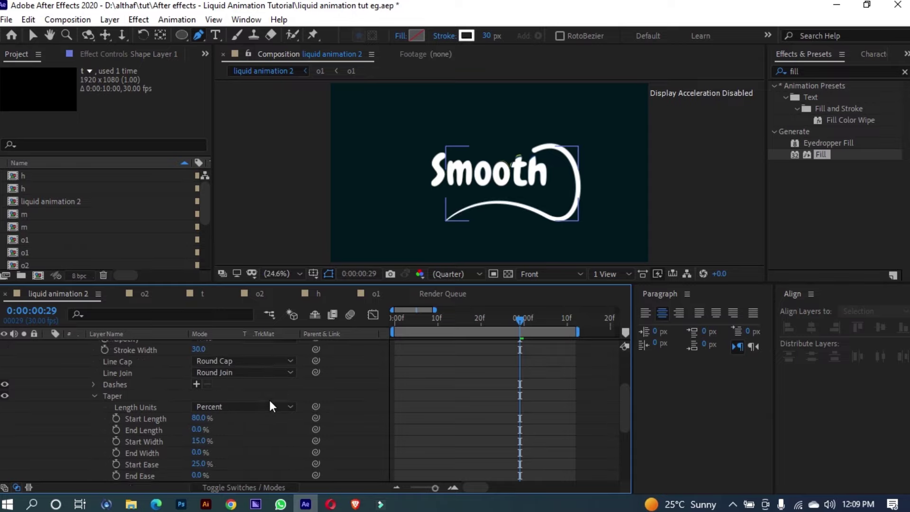
Step: Add Trim Paths to the curve's shape layer
{"action": "scroll", "coordinate": [218, 429], "scroll_direction": "up", "scroll_amount": 5}
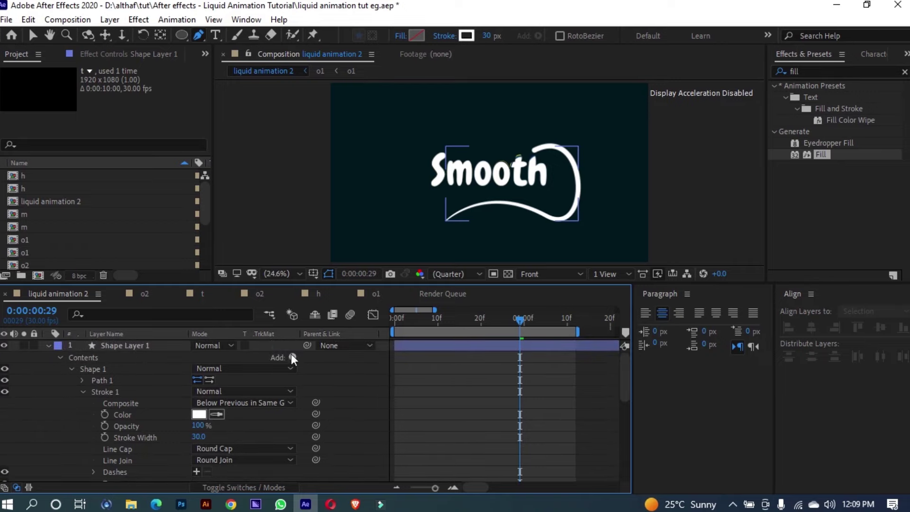
{"action": "left_click", "coordinate": [293, 359]}
{"action": "left_click", "coordinate": [339, 281]}
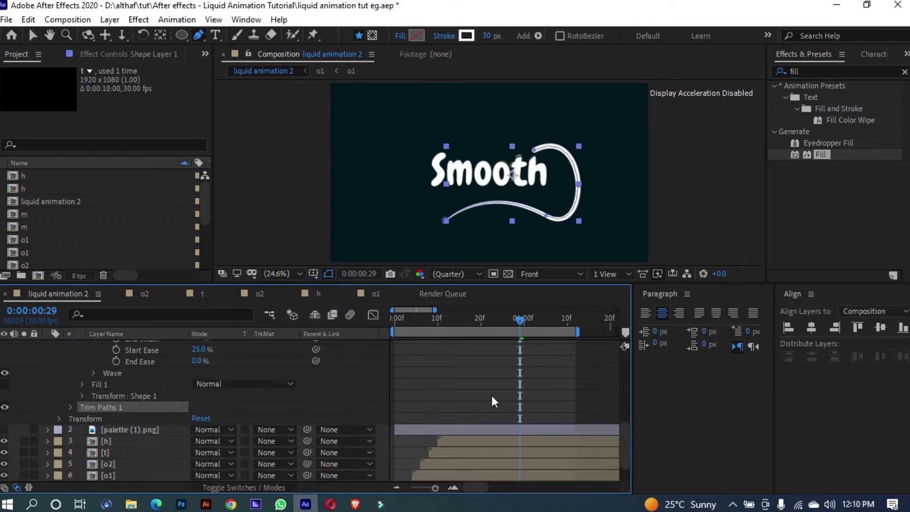
Step: Keyframe the Trim Paths Start and End at 0:00:00:26, both at 100%
{"action": "left_click_drag", "start_coordinate": [528, 336], "coordinate": [507, 327]}
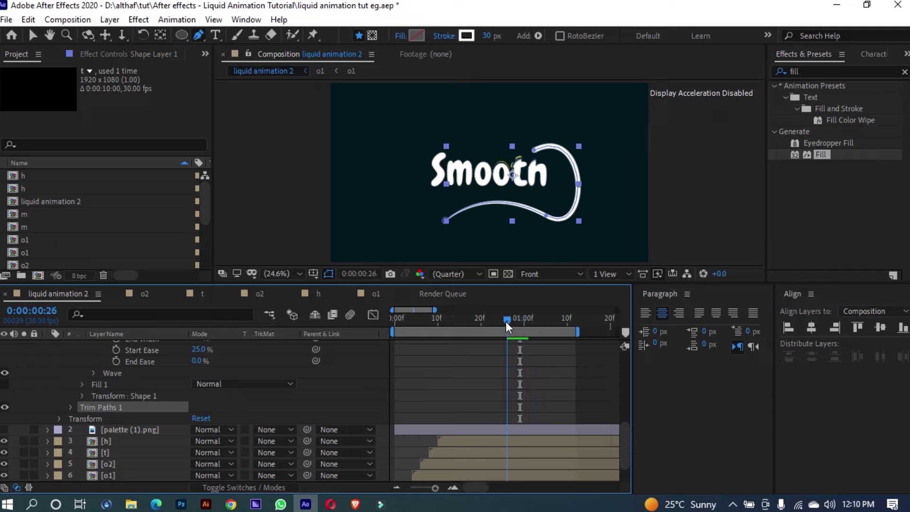
{"action": "left_click", "coordinate": [71, 407]}
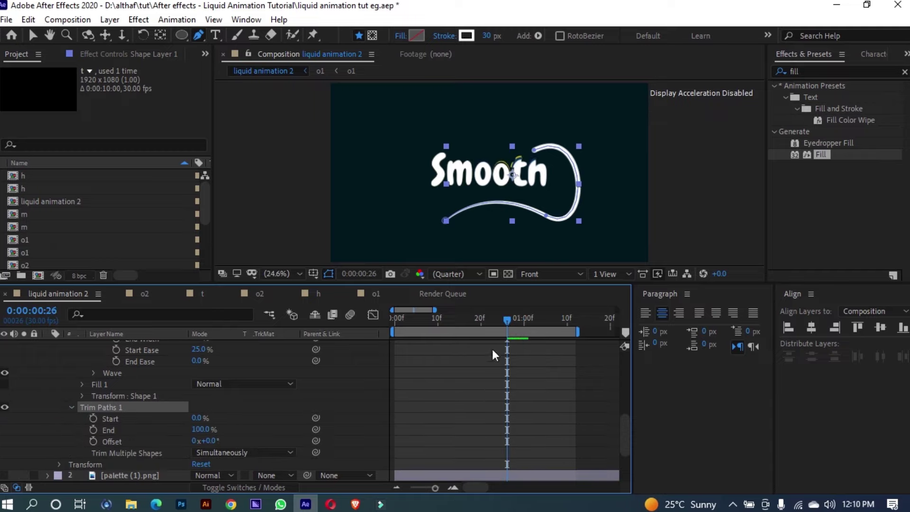
{"action": "left_click", "coordinate": [94, 429]}
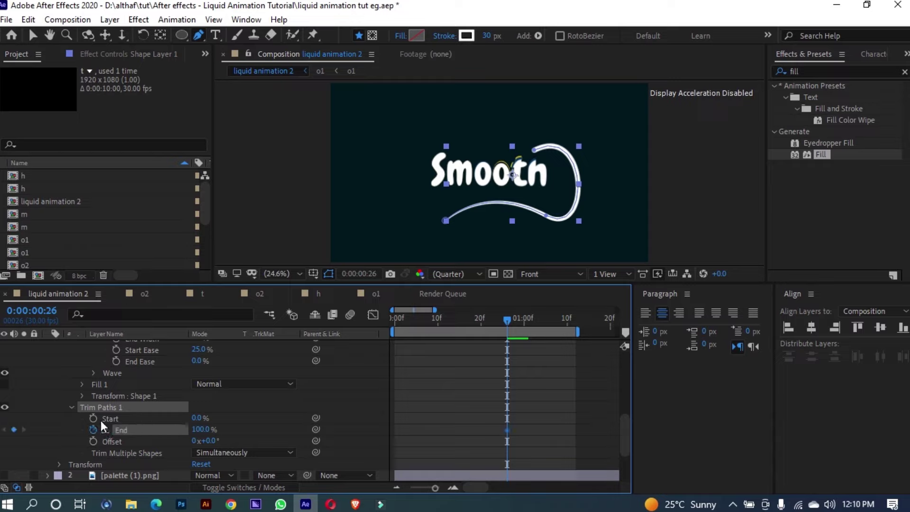
{"action": "left_click", "coordinate": [93, 418]}
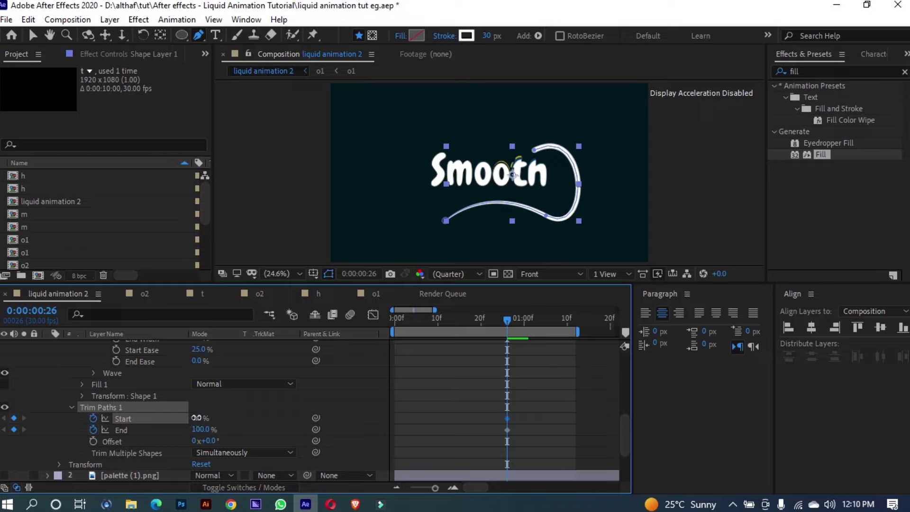
{"action": "left_click_drag", "start_coordinate": [196, 417], "coordinate": [251, 406]}
{"action": "left_click", "coordinate": [256, 417]}
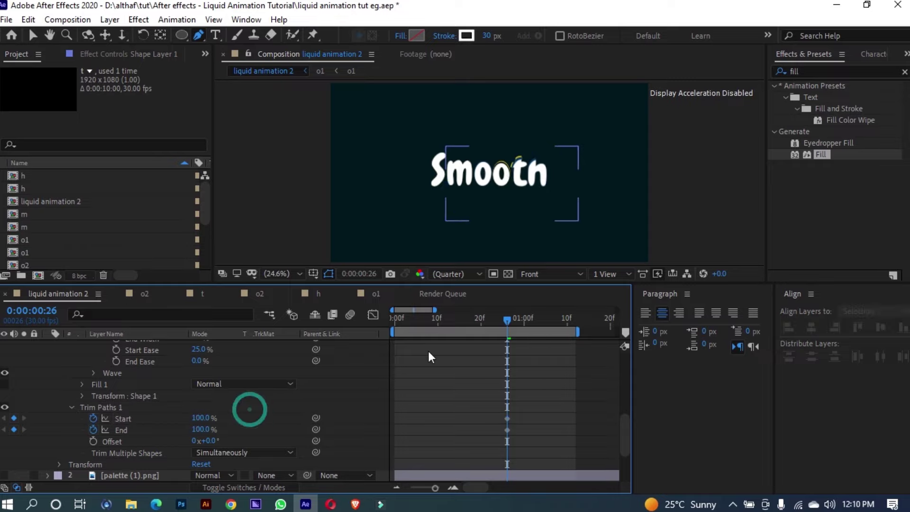
Step: Keyframe the Trim Paths Start and End at 0% at 0:00:00:10
{"action": "left_click_drag", "start_coordinate": [455, 316], "coordinate": [440, 330]}
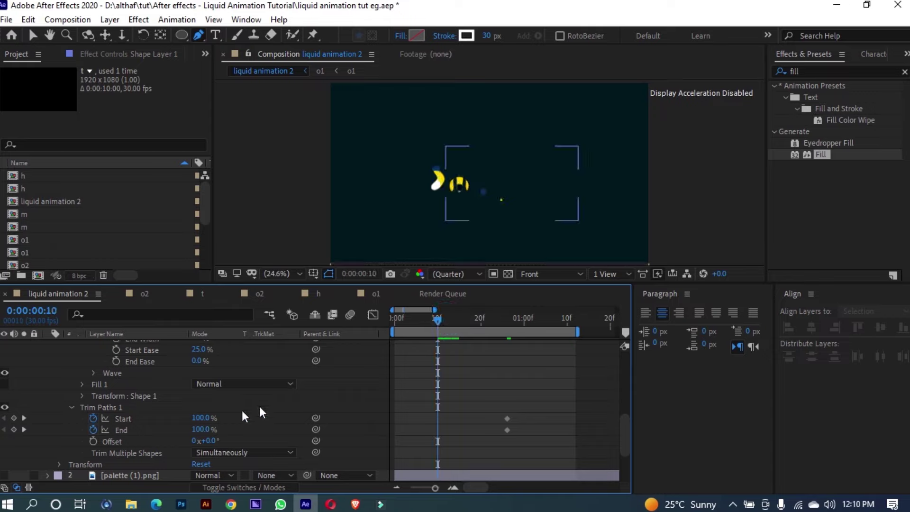
{"action": "left_click", "coordinate": [203, 429]}
{"action": "type", "text": "00"}
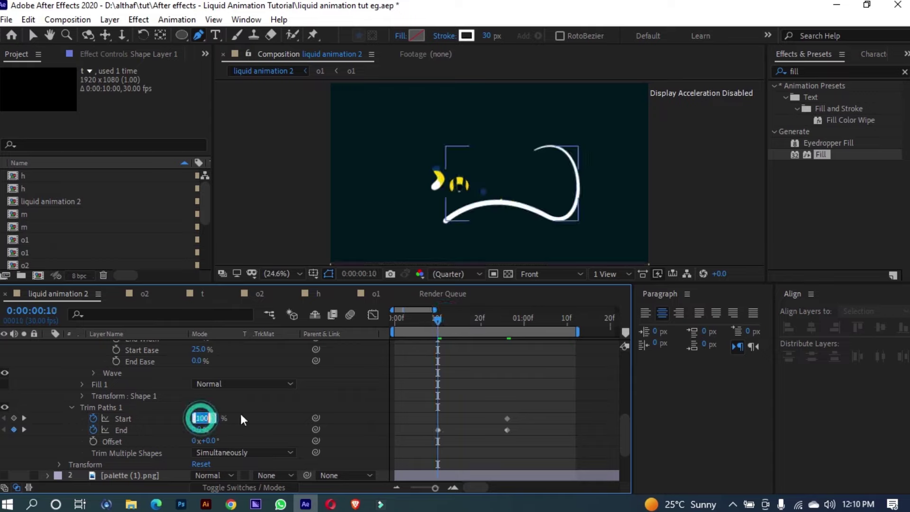
{"action": "left_click", "coordinate": [270, 403]}
Step: Apply Easy Ease to all Start and End keyframes of the Trim Paths
{"action": "left_click_drag", "start_coordinate": [437, 445], "coordinate": [437, 415]}
{"action": "right_click", "coordinate": [437, 433]}
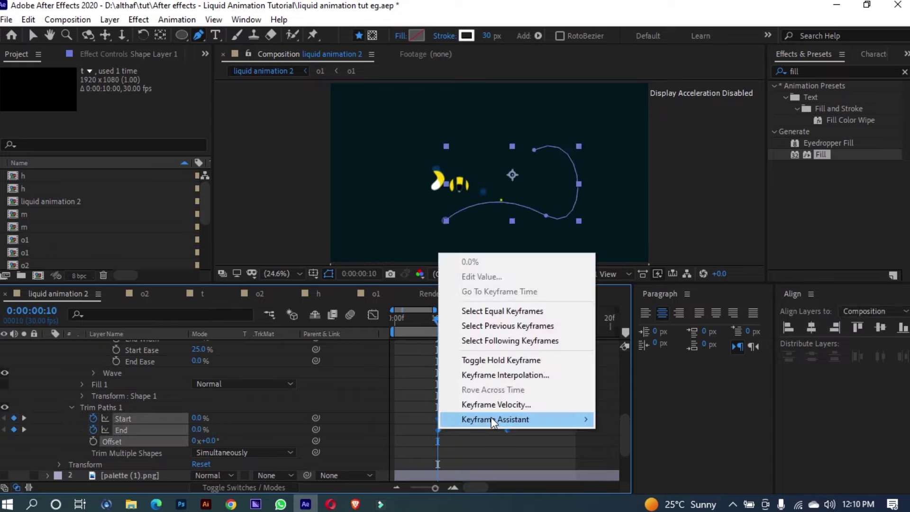
{"action": "mouse_move", "coordinate": [495, 419]}
{"action": "left_click", "coordinate": [631, 315]}
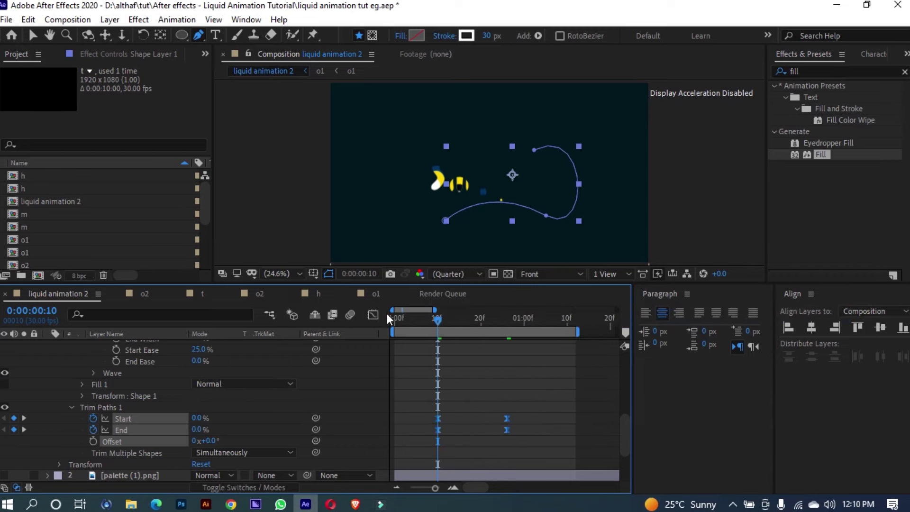
Step: Reshape the speed curves of the Trim Paths keyframes into a steep peak in the middle by lengthening both easing handles
{"action": "left_click", "coordinate": [374, 315]}
{"action": "key", "text": "v"}
{"action": "left_click", "coordinate": [575, 455]}
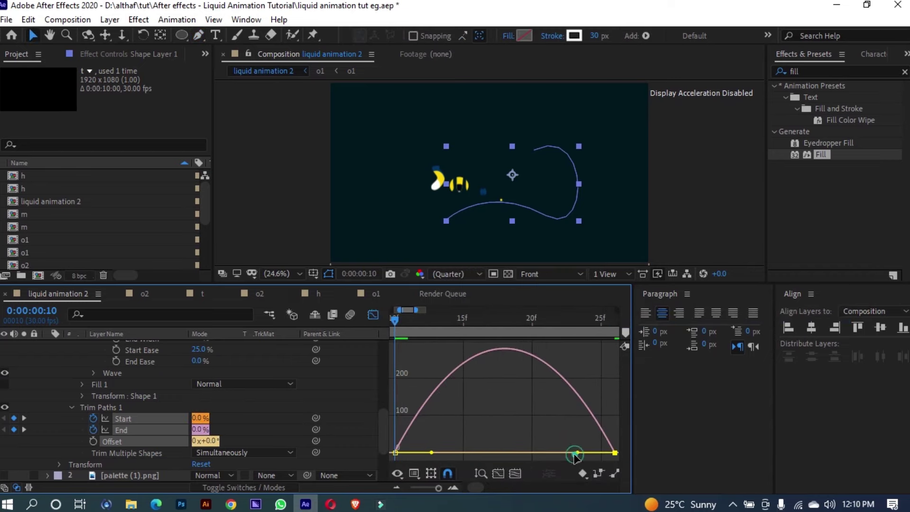
{"action": "left_click_drag", "start_coordinate": [575, 455], "coordinate": [527, 453]}
{"action": "left_click_drag", "start_coordinate": [409, 430], "coordinate": [484, 447]}
{"action": "scroll", "coordinate": [421, 370], "scroll_direction": "down", "scroll_amount": 4}
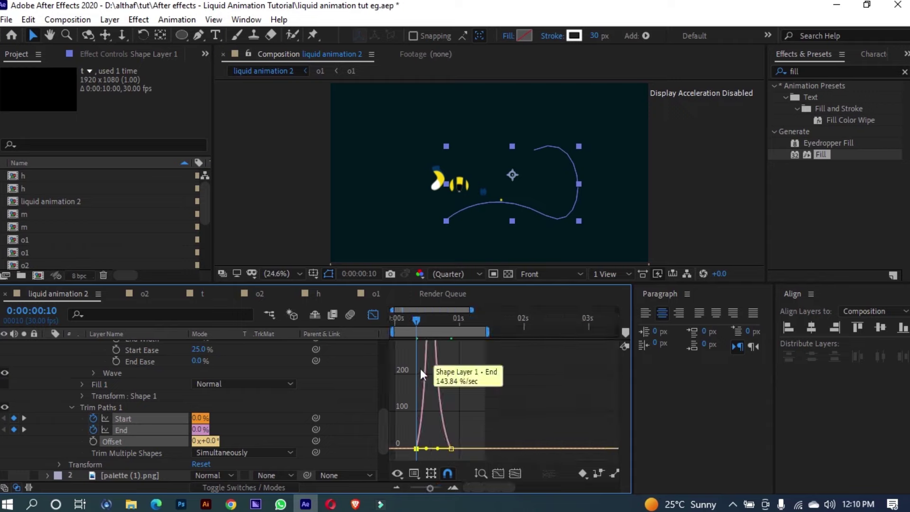
{"action": "left_click", "coordinate": [429, 318]}
{"action": "left_click", "coordinate": [373, 314]}
Step: Shift both Start keyframes about three frames later than the End keyframes and preview the stroke animation
{"action": "left_click_drag", "start_coordinate": [468, 410], "coordinate": [423, 416]}
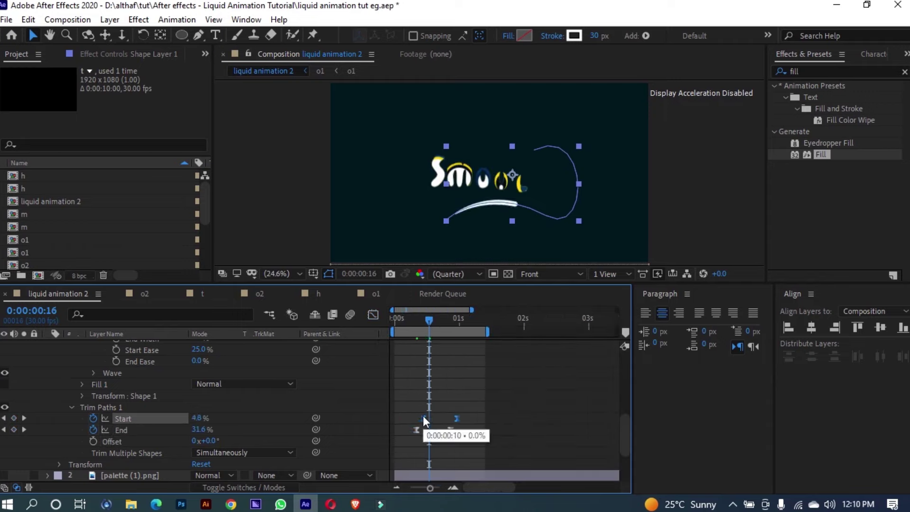
{"action": "left_click", "coordinate": [446, 377]}
{"action": "mouse_move", "coordinate": [415, 319]}
{"action": "left_mouse_down"}
{"action": "mouse_move", "coordinate": [460, 321]}
{"action": "mouse_move", "coordinate": [411, 334]}
{"action": "left_mouse_up"}
{"action": "key", "text": "space"}
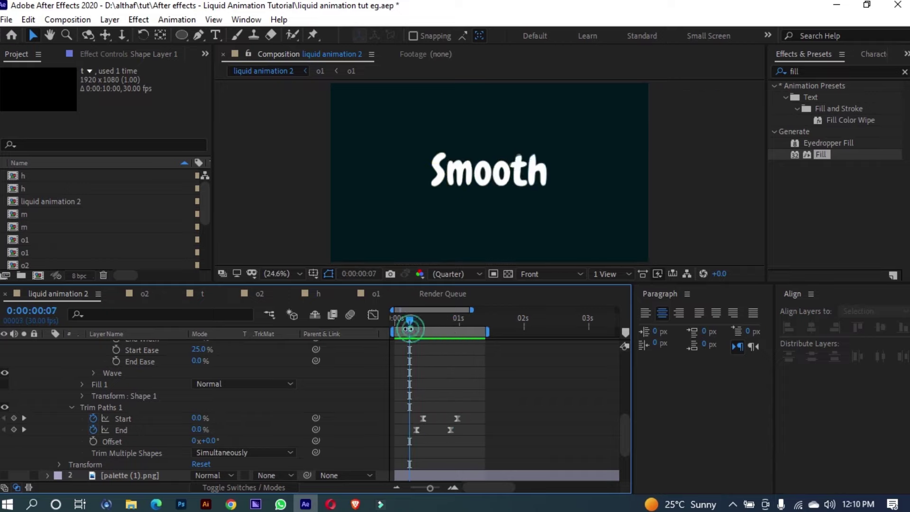
Step: Move the first Start keyframe to 0:00:00:07 and the first End keyframe to 0:00:00:03, and preview the animation from the beginning
{"action": "left_click_drag", "start_coordinate": [466, 409], "coordinate": [403, 431]}
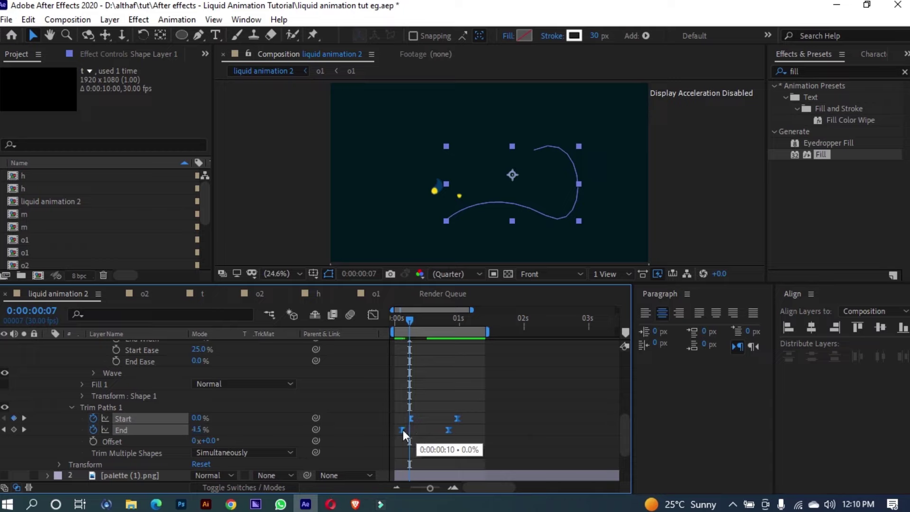
{"action": "left_click", "coordinate": [422, 403]}
{"action": "left_click", "coordinate": [402, 323]}
{"action": "key", "text": "space"}
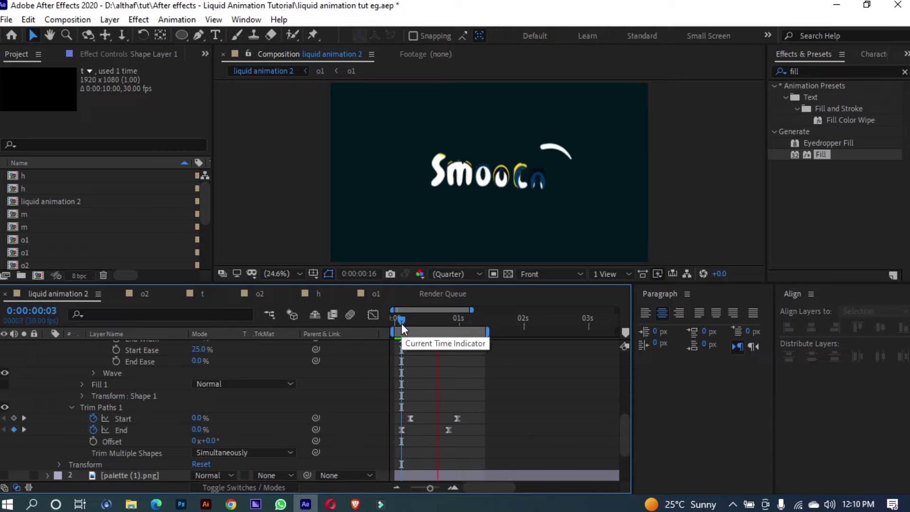
{"action": "left_click_drag", "start_coordinate": [402, 324], "coordinate": [389, 323]}
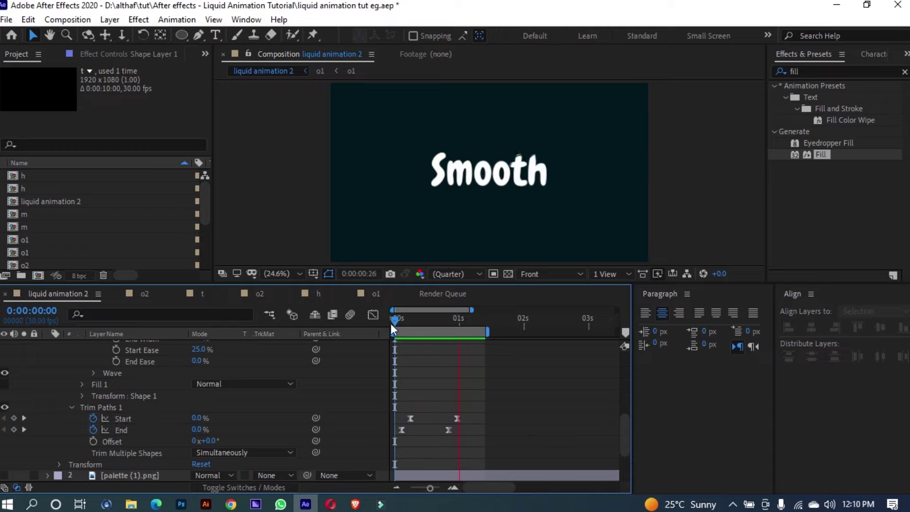
{"action": "key", "text": "space"}
{"action": "left_click", "coordinate": [399, 326]}
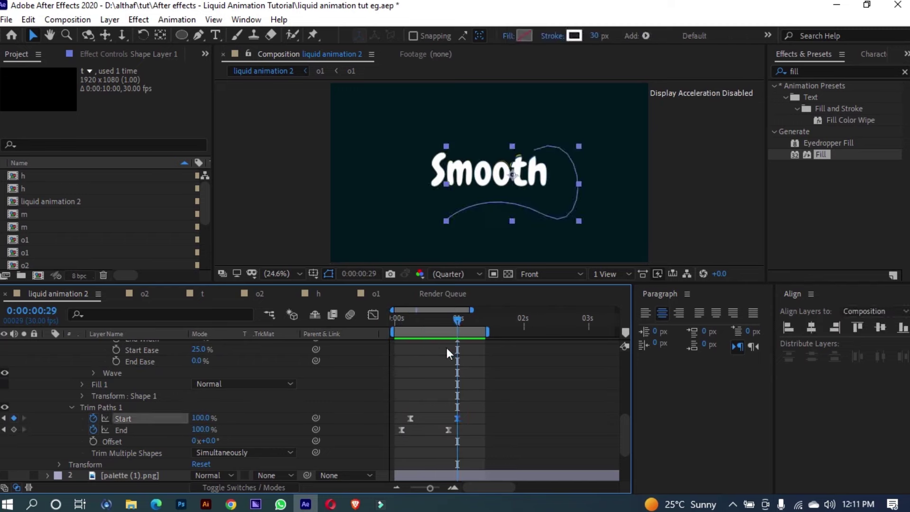
{"action": "left_click", "coordinate": [446, 348]}
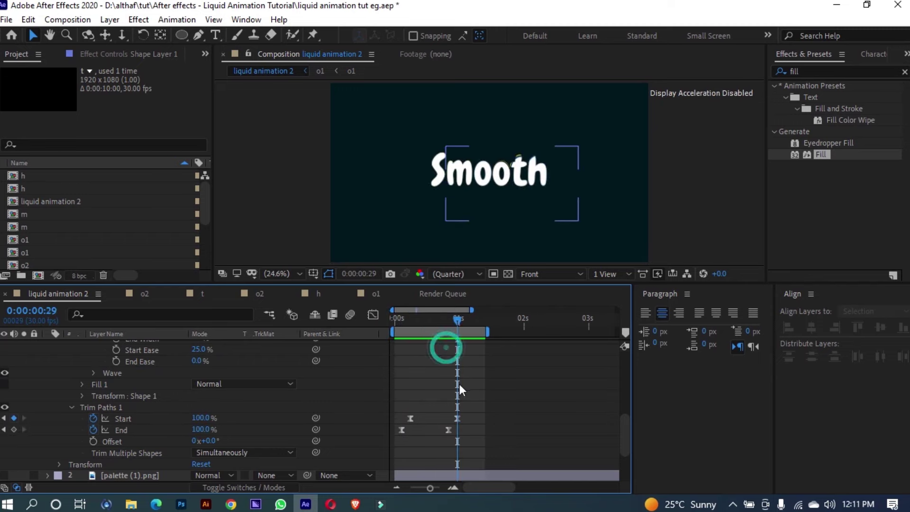
Step: Collapse the curve's shape layer and rename it liquid trail
{"action": "scroll", "coordinate": [459, 375], "scroll_direction": "up", "scroll_amount": 8}
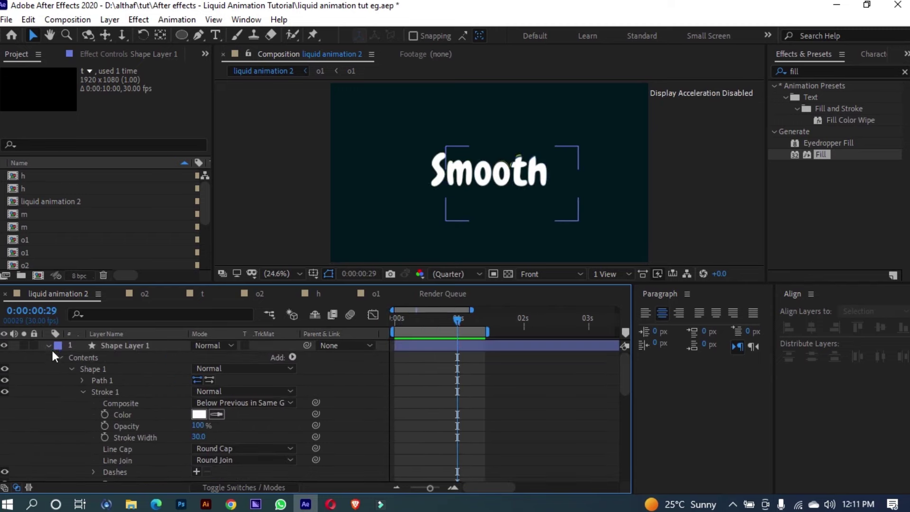
{"action": "left_click", "coordinate": [48, 346]}
{"action": "left_click", "coordinate": [133, 343]}
{"action": "key", "text": "Return"}
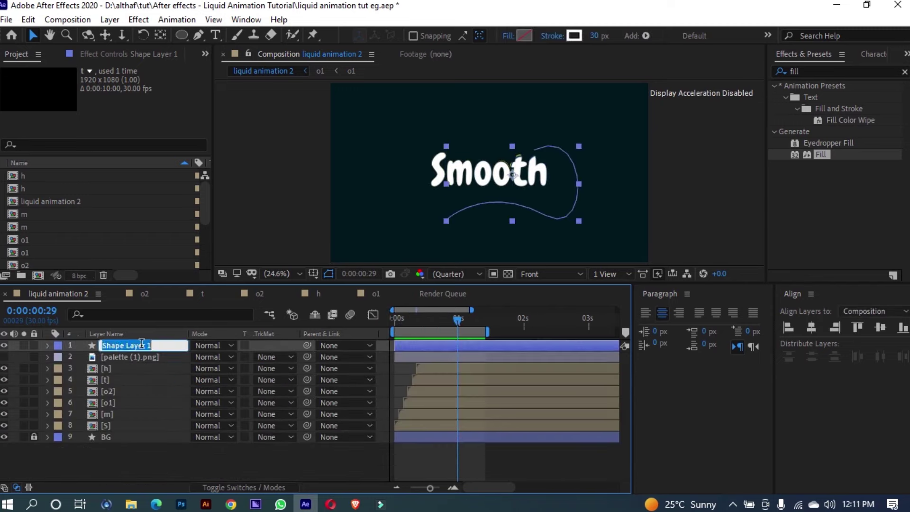
{"action": "type", "text": "liquid trail"}
{"action": "key", "text": "Return"}
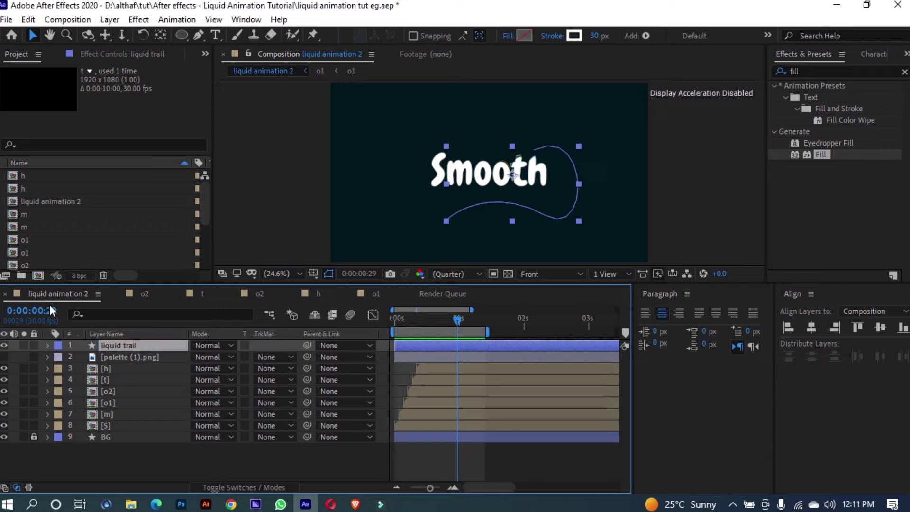
Step: Filter the liquid trail layer's properties by width and add a Stroke Width keyframe at 0:00:00:25
{"action": "left_click", "coordinate": [112, 314]}
{"action": "type", "text": "width"}
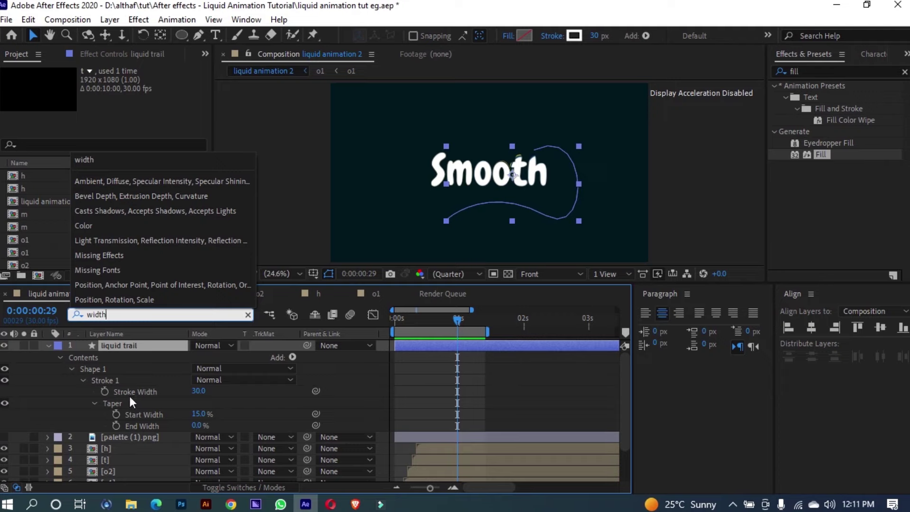
{"action": "left_click", "coordinate": [129, 392]}
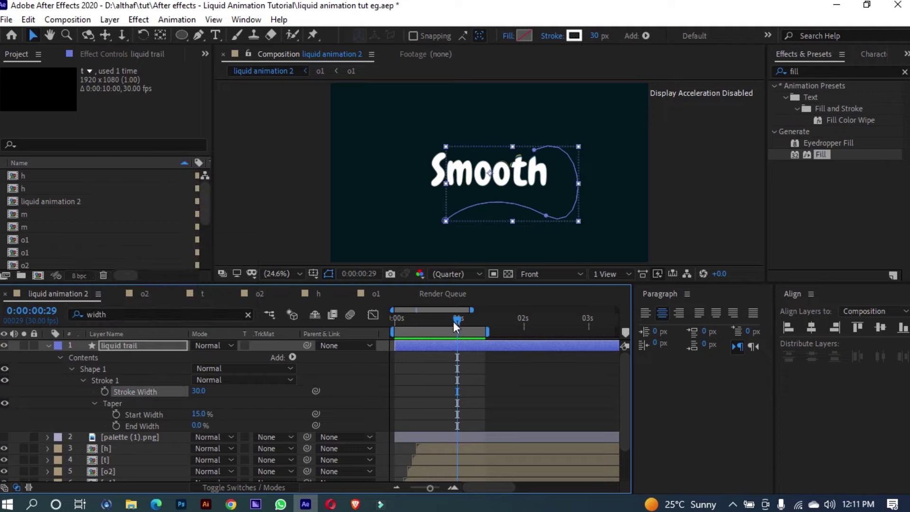
{"action": "left_click_drag", "start_coordinate": [448, 321], "coordinate": [445, 319]}
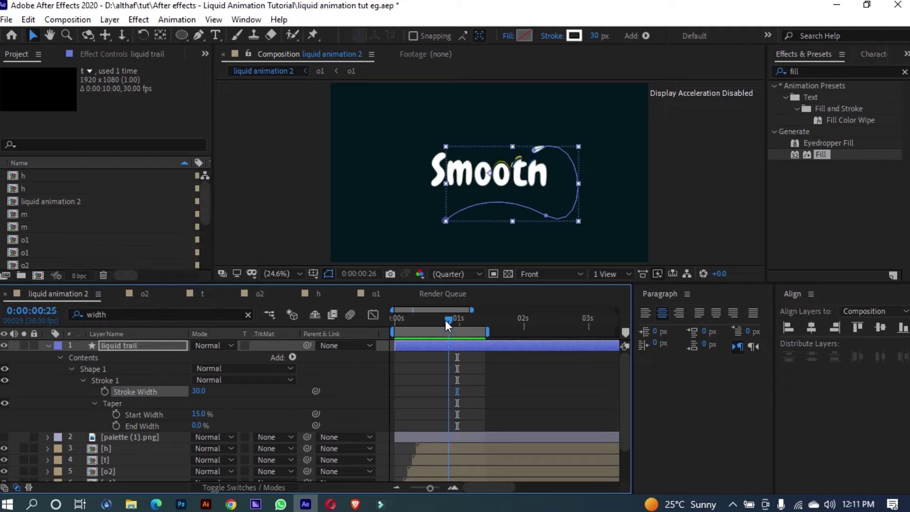
{"action": "left_click", "coordinate": [104, 392]}
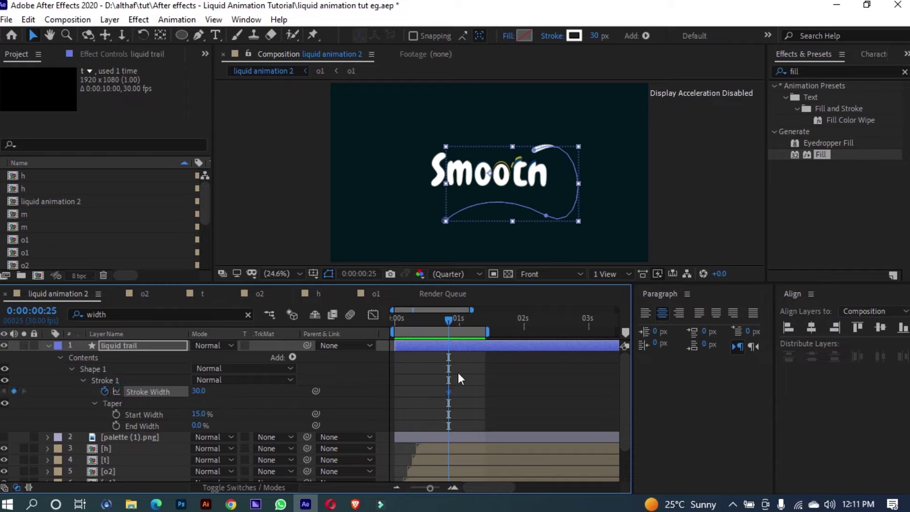
Step: Set the liquid trail's Stroke Width to 0 at 0:00:00:28 and preview the animation from the beginning
{"action": "left_click_drag", "start_coordinate": [451, 325], "coordinate": [455, 323]}
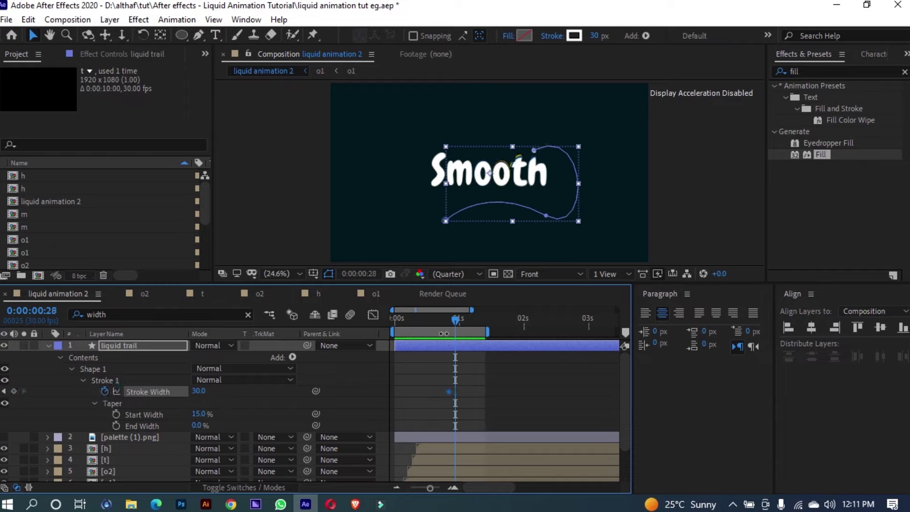
{"action": "left_click", "coordinate": [200, 392]}
{"action": "type", "text": "0"}
{"action": "key", "text": "Return"}
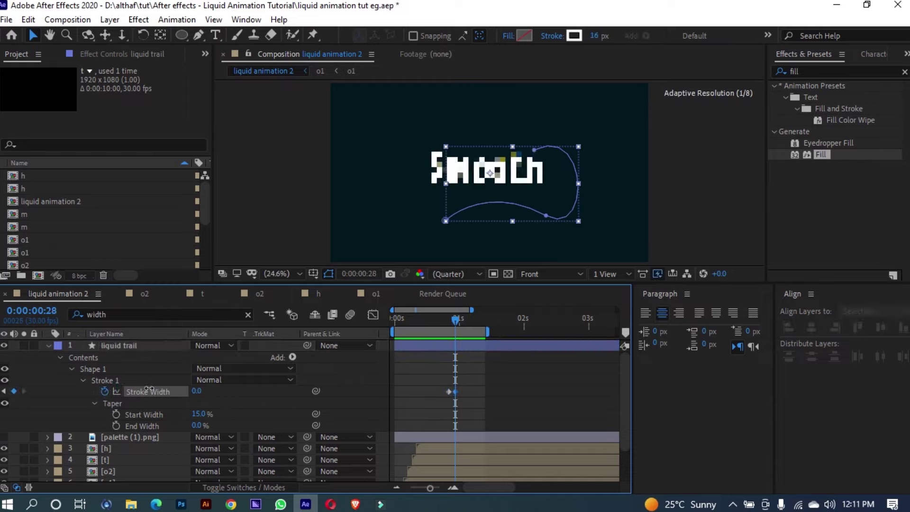
{"action": "left_click", "coordinate": [439, 325]}
{"action": "left_click_drag", "start_coordinate": [453, 320], "coordinate": [393, 323]}
{"action": "key", "text": "space"}
{"action": "key", "text": "space"}
{"action": "key", "text": "space"}
{"action": "key", "text": "space"}
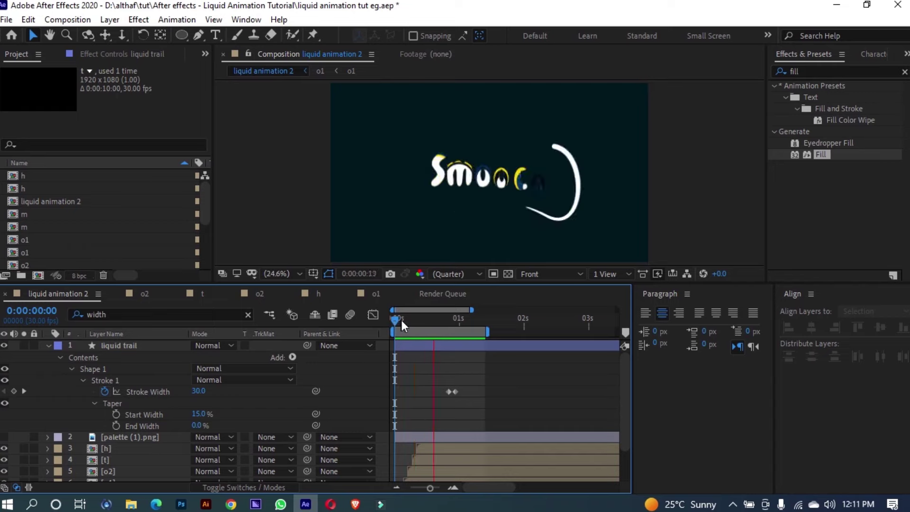
Step: Duplicate the liquid trail layer, reveal the copy's keyframes and shift its Start and End keyframes about 16 frames later
{"action": "left_click", "coordinate": [435, 346]}
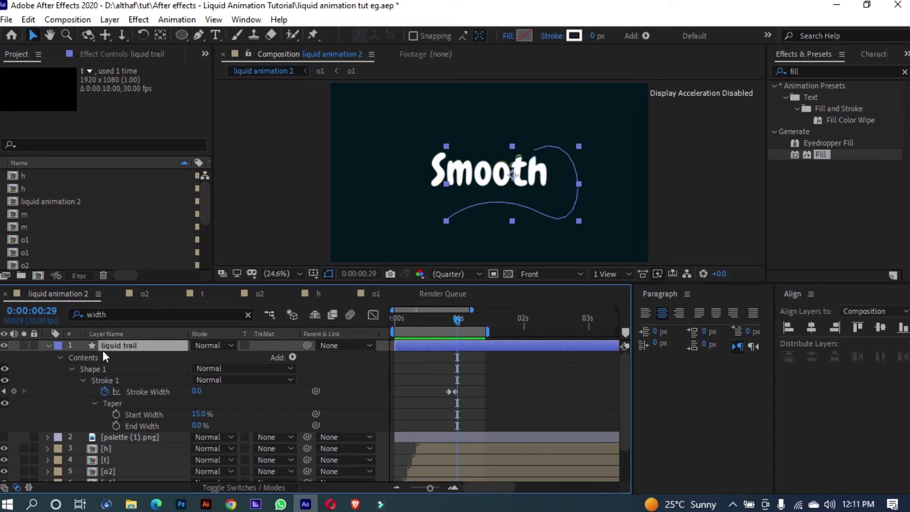
{"action": "key", "text": "ctrl+d"}
{"action": "key", "text": "u"}
{"action": "mouse_move", "coordinate": [464, 355]}
{"action": "left_mouse_down"}
{"action": "mouse_move", "coordinate": [447, 380]}
{"action": "mouse_move", "coordinate": [455, 379]}
{"action": "mouse_move", "coordinate": [397, 384]}
{"action": "left_mouse_up"}
{"action": "left_click_drag", "start_coordinate": [402, 380], "coordinate": [435, 379]}
Step: Delete the lower point near the bend of liquid trail 2's path and reshape the rest into a short curve rising above the word
{"action": "scroll", "coordinate": [559, 179], "scroll_direction": "up", "scroll_amount": 1}
{"action": "key", "text": "g"}
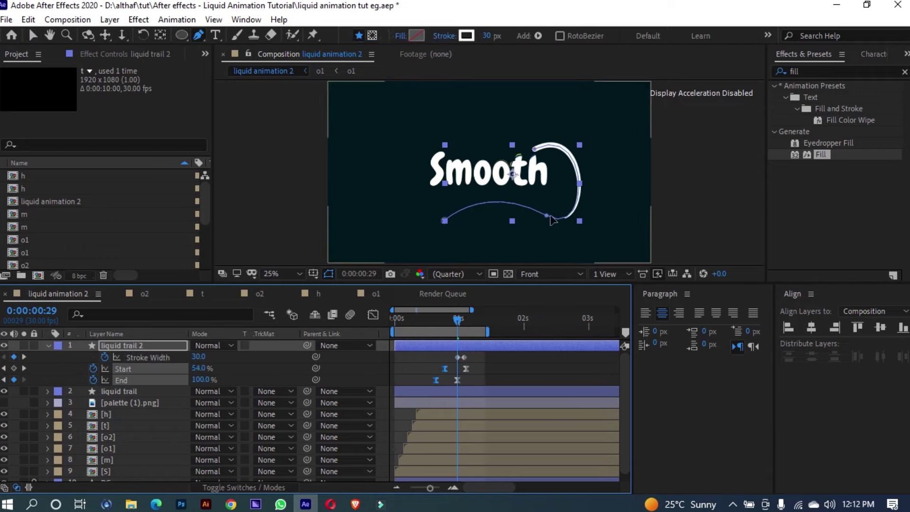
{"action": "left_click", "coordinate": [550, 219]}
{"action": "key", "text": "Delete"}
{"action": "left_click_drag", "start_coordinate": [444, 221], "coordinate": [480, 165]}
{"action": "key", "text": "v"}
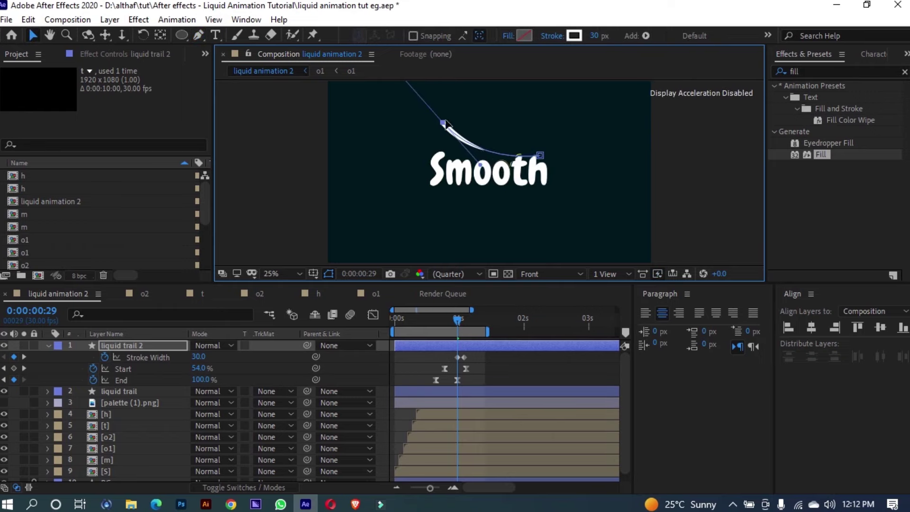
Step: Move both Start keyframes of liquid trail 2 about two frames earlier and preview the stroke
{"action": "left_click", "coordinate": [433, 320]}
{"action": "key", "text": "space"}
{"action": "left_click_drag", "start_coordinate": [432, 320], "coordinate": [457, 322]}
{"action": "left_click_drag", "start_coordinate": [466, 369], "coordinate": [462, 368]}
{"action": "left_click_drag", "start_coordinate": [444, 369], "coordinate": [440, 368]}
{"action": "left_click", "coordinate": [432, 319]}
{"action": "key", "text": "space"}
Step: Reshape liquid trail 2's curve at 0:00:00:26 by moving its upper end point above the middle of the word and adjusting its bend
{"action": "left_click_drag", "start_coordinate": [432, 321], "coordinate": [451, 321]}
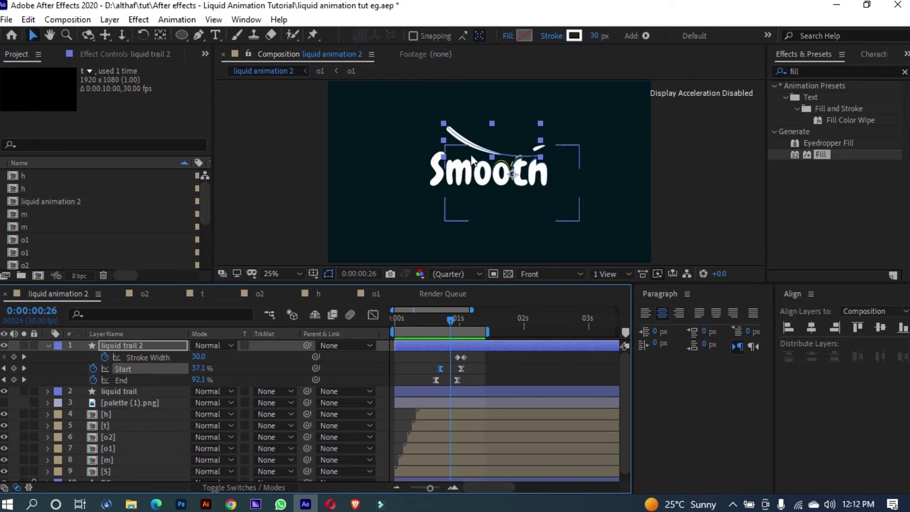
{"action": "key", "text": "g"}
{"action": "left_click_drag", "start_coordinate": [448, 128], "coordinate": [503, 116]}
{"action": "left_click_drag", "start_coordinate": [535, 153], "coordinate": [508, 158]}
Step: Move the first Stroke Width keyframe of liquid trail 2 about six frames earlier and preview the result
{"action": "left_click_drag", "start_coordinate": [457, 358], "coordinate": [444, 358]}
{"action": "left_click", "coordinate": [434, 321]}
{"action": "key", "text": "space"}
{"action": "left_click", "coordinate": [435, 320]}
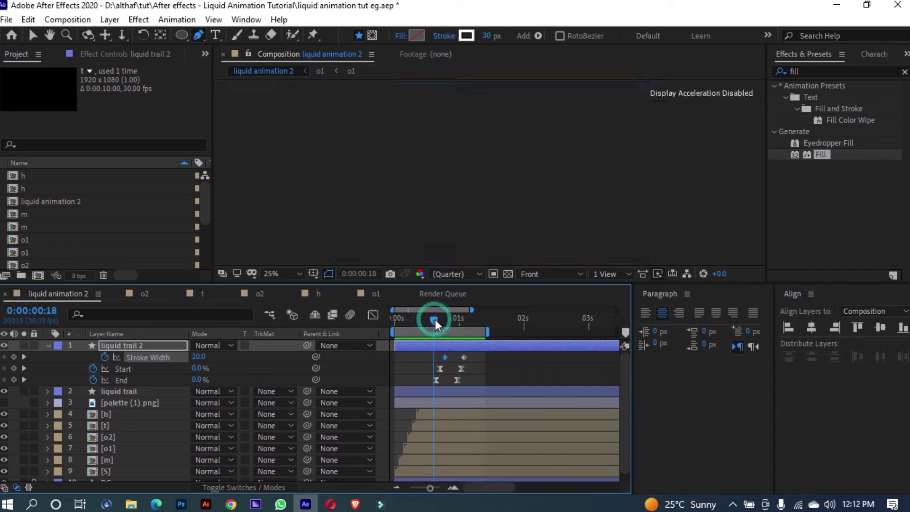
Step: Shift all of liquid trail 2's keyframes about three frames later so the End animation starts at 0:00:00:22, and preview it
{"action": "left_click_drag", "start_coordinate": [434, 321], "coordinate": [443, 380]}
{"action": "left_click", "coordinate": [455, 321]}
{"action": "left_click", "coordinate": [442, 321]}
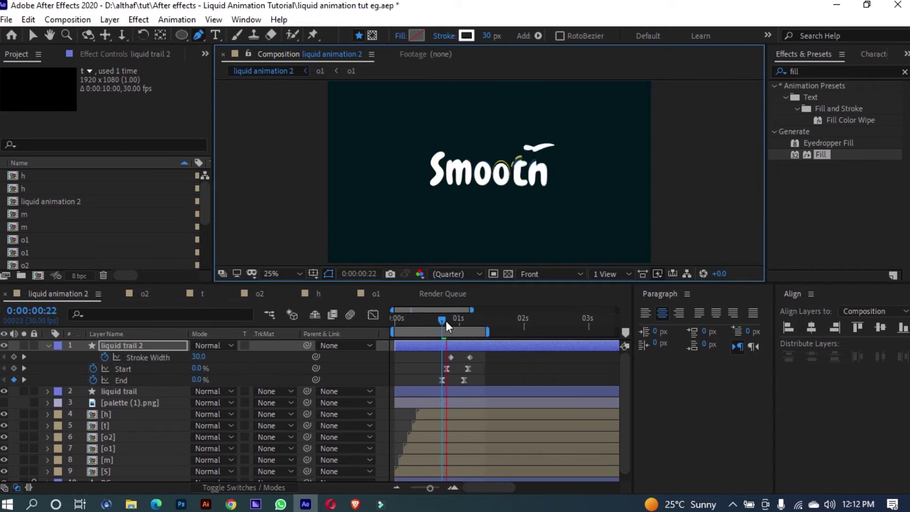
{"action": "key", "text": "space"}
Step: Duplicate liquid trail 2 and reshape the copy's path into a short curve bending down beside the letter h
{"action": "left_click", "coordinate": [471, 348]}
{"action": "key", "text": "ctrl+d"}
{"action": "left_click_drag", "start_coordinate": [503, 116], "coordinate": [598, 145]}
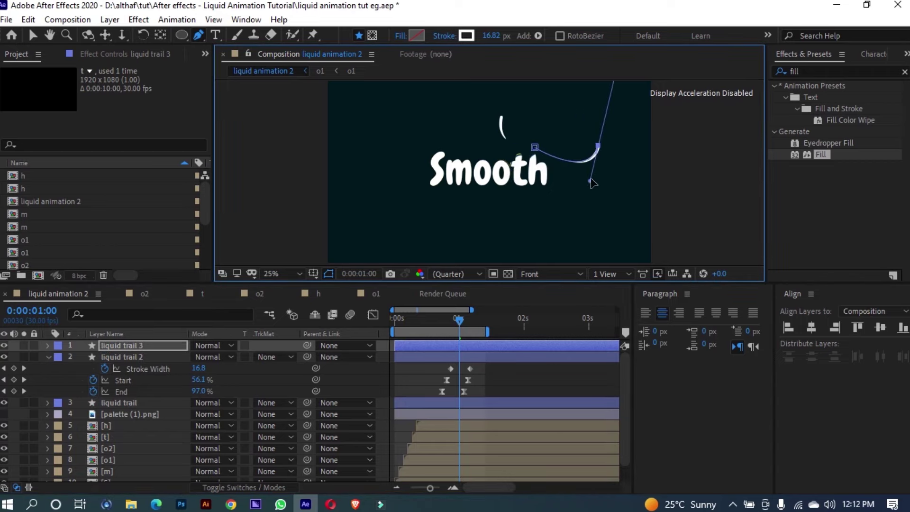
{"action": "left_click_drag", "start_coordinate": [590, 180], "coordinate": [571, 201]}
{"action": "left_click_drag", "start_coordinate": [598, 146], "coordinate": [578, 189]}
{"action": "left_click_drag", "start_coordinate": [554, 237], "coordinate": [570, 144]}
{"action": "left_click_drag", "start_coordinate": [578, 189], "coordinate": [561, 192]}
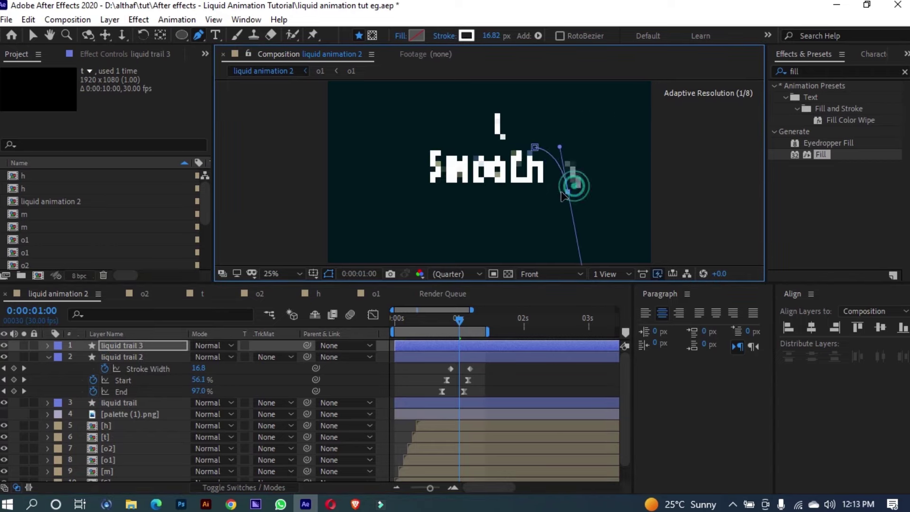